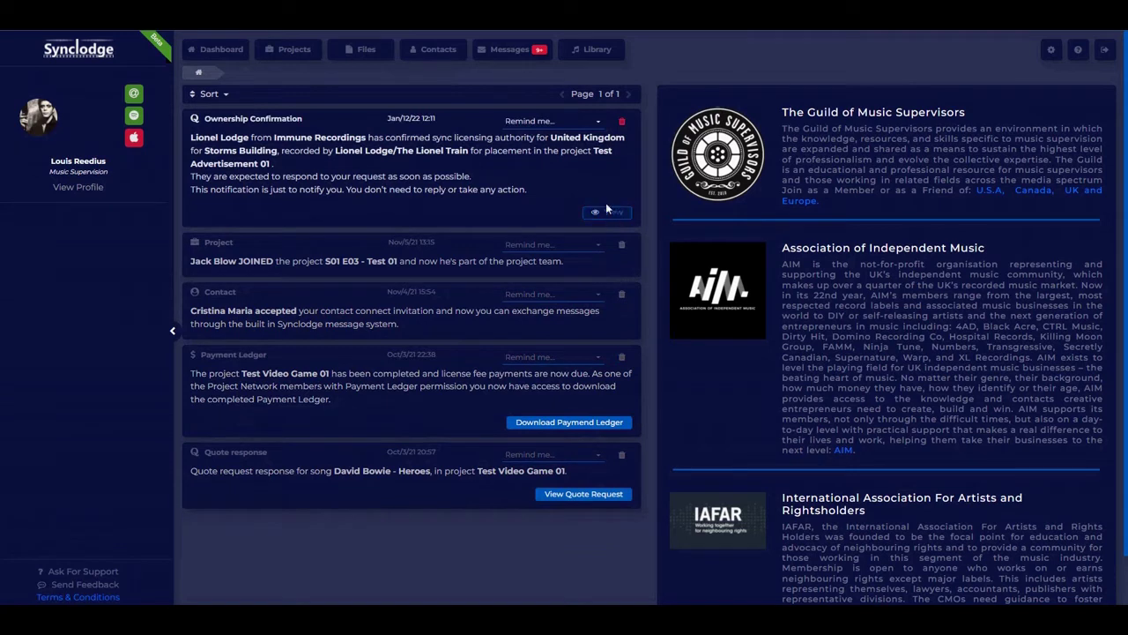
- Dismiss the ownership notice's reminder options and view the e-mail notification settings
left_click(559, 124)
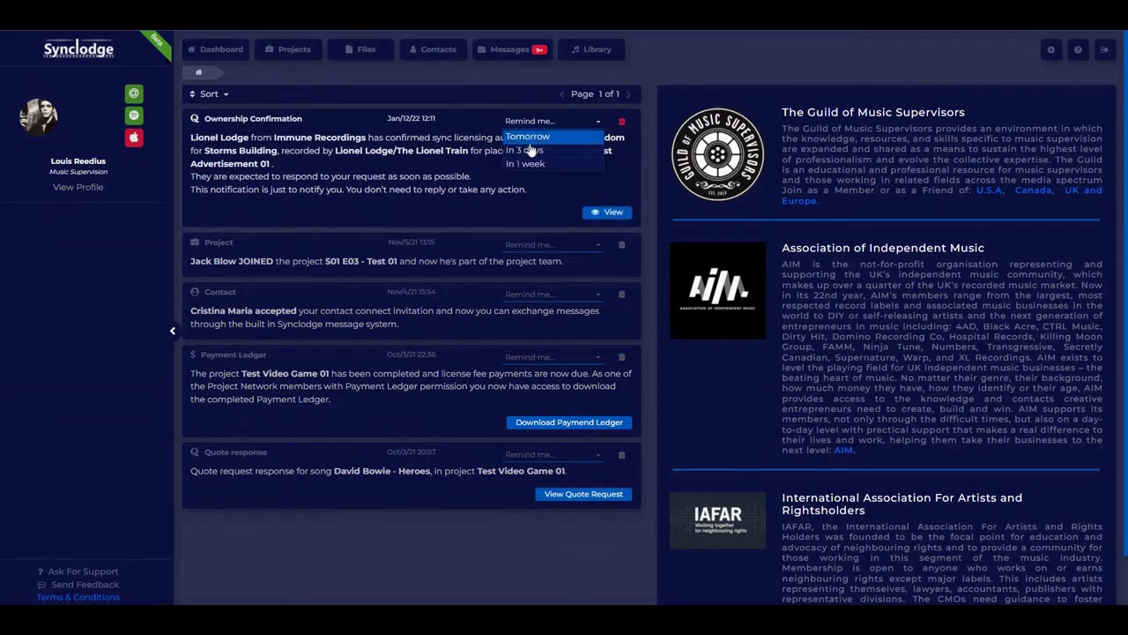
left_click(553, 186)
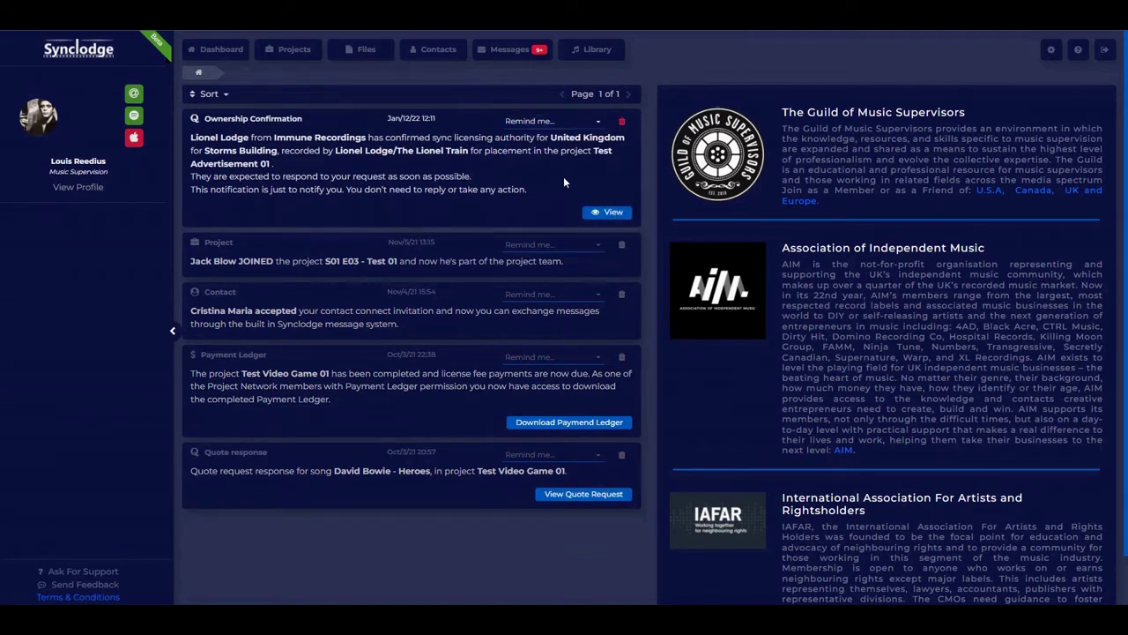
left_click(1051, 49)
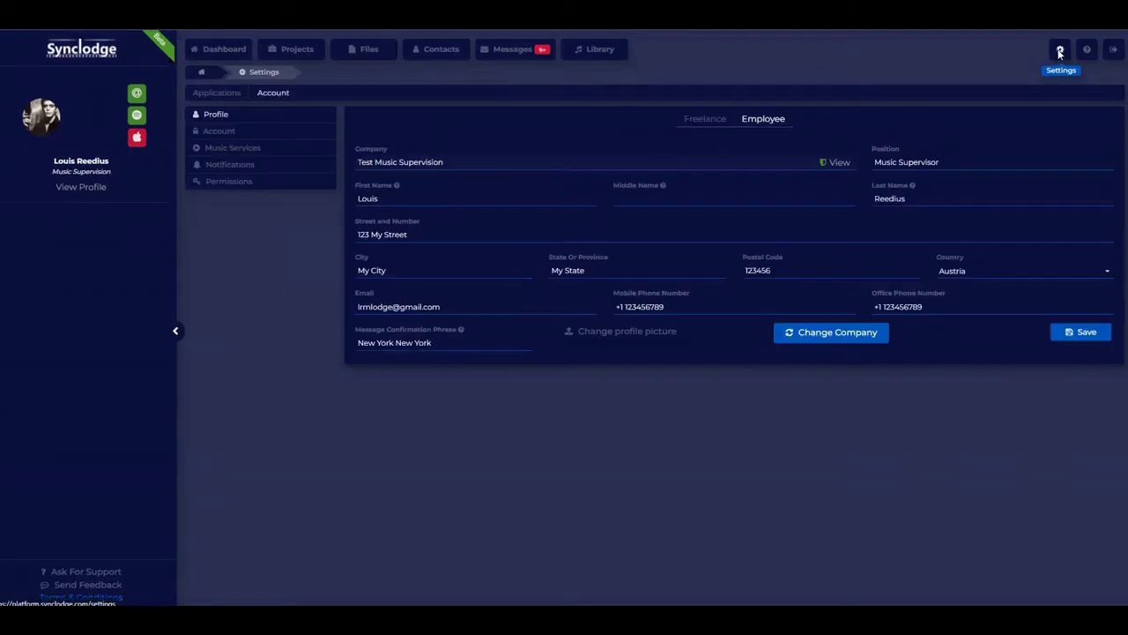
left_click(235, 168)
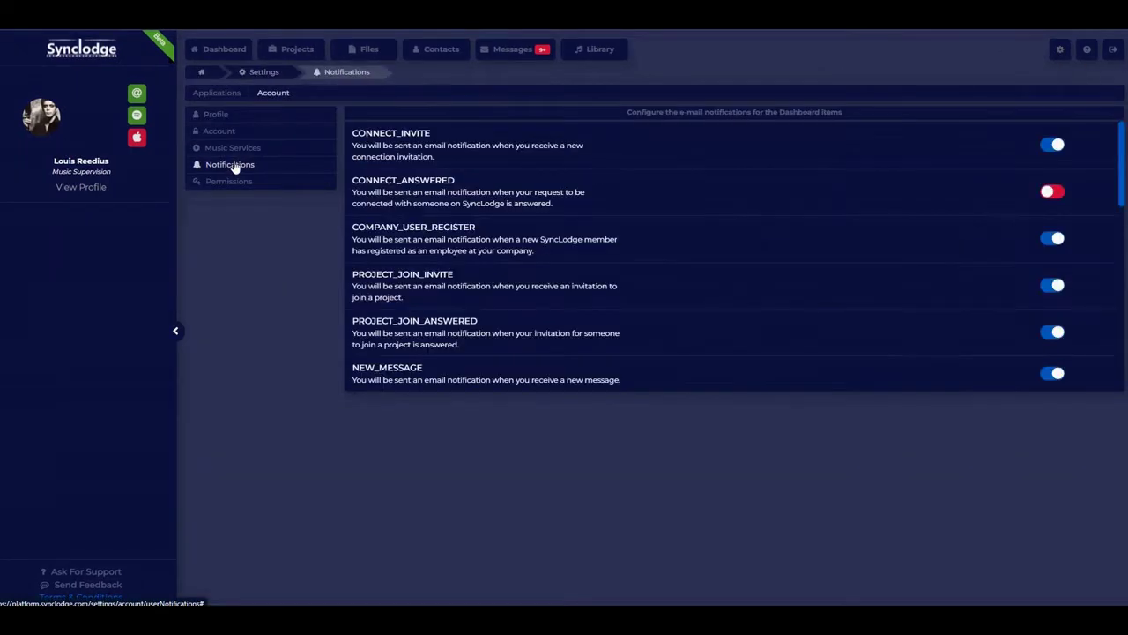
scroll(970, 258, "down", 10)
scroll(975, 256, "up", 10)
- Toggle connection invitation e-mails off and back on, then show the project list
left_click(1052, 147)
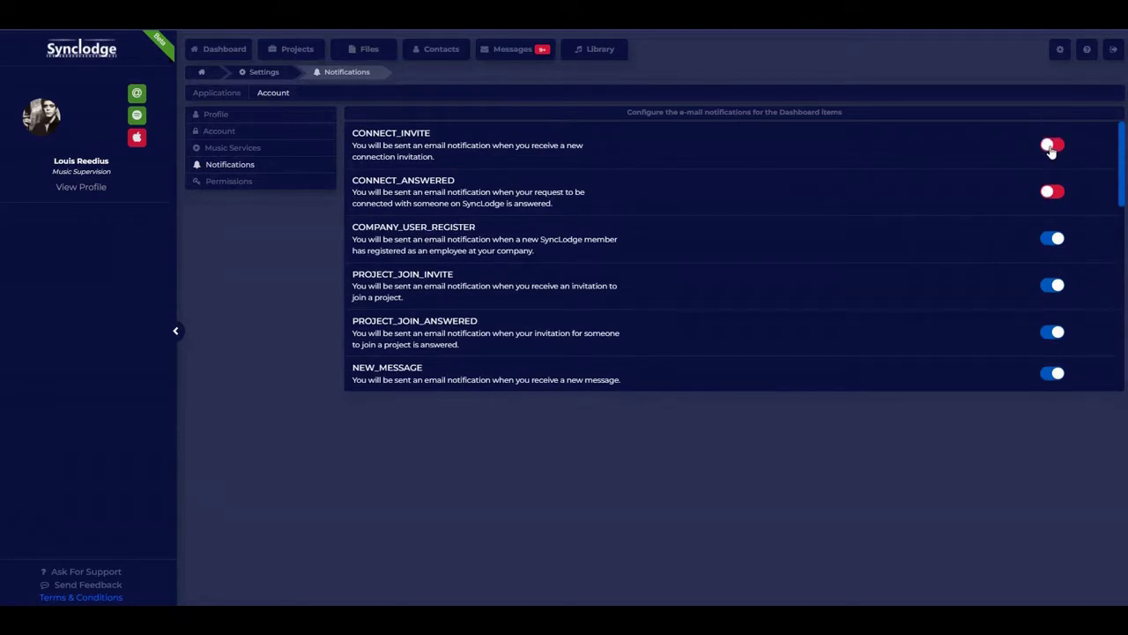
left_click(1052, 147)
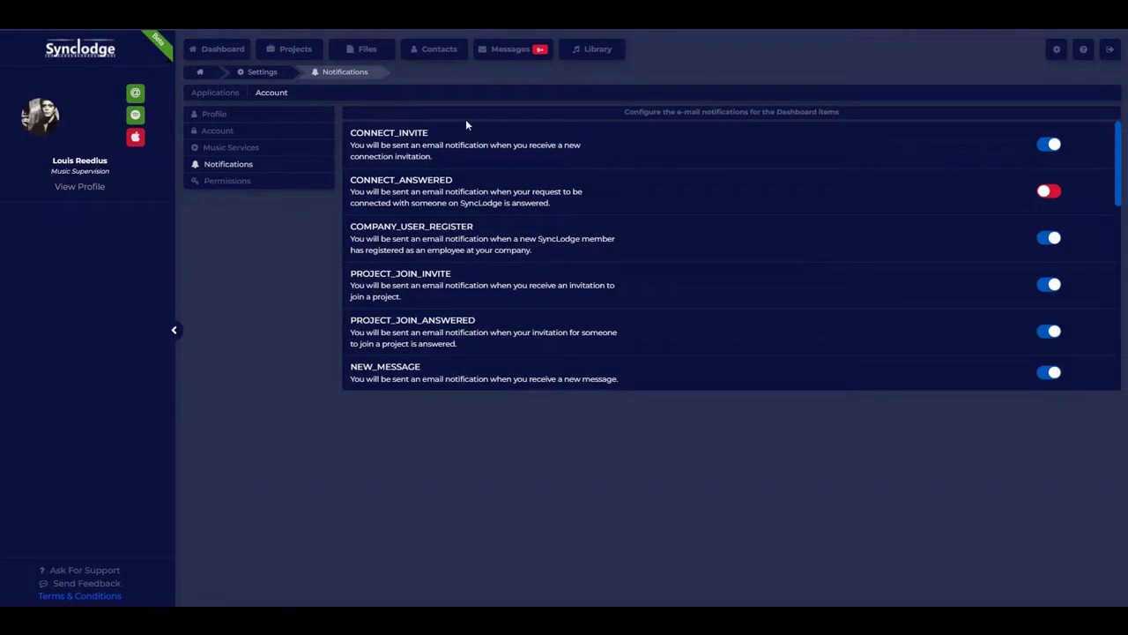
left_click(286, 51)
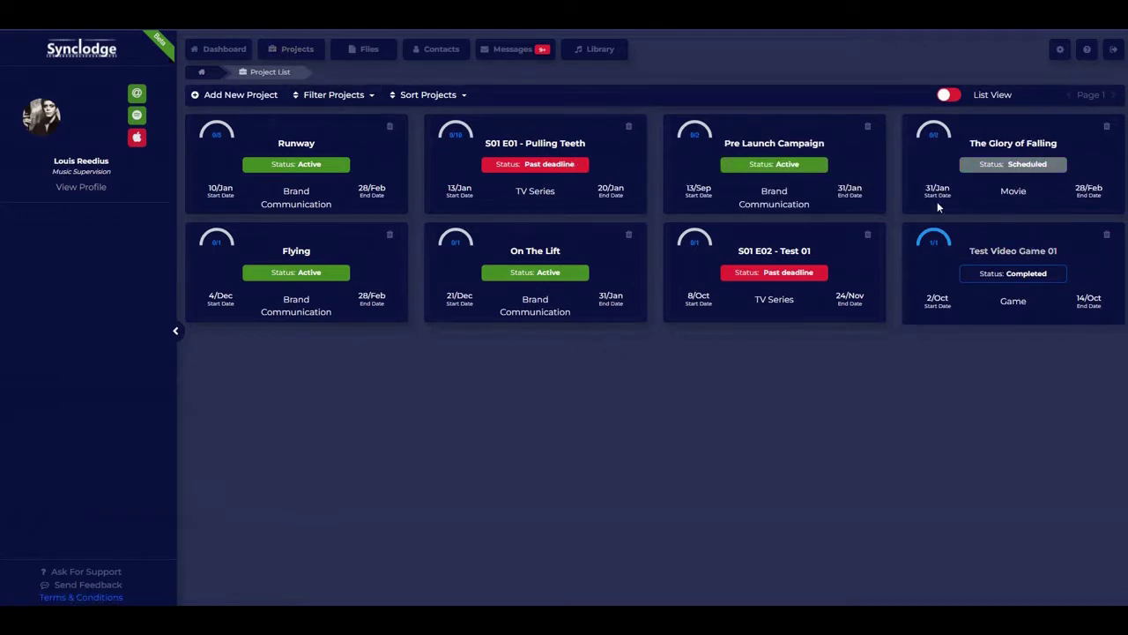
- Switch the projects from cards to table view and sort them by end date
left_click(951, 95)
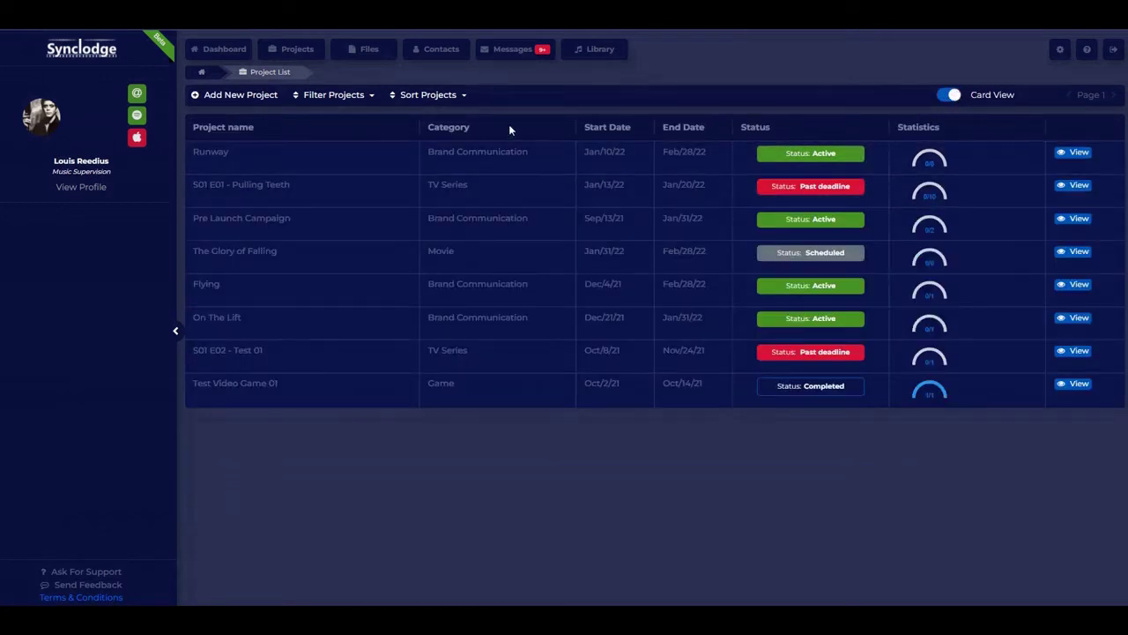
left_click(317, 95)
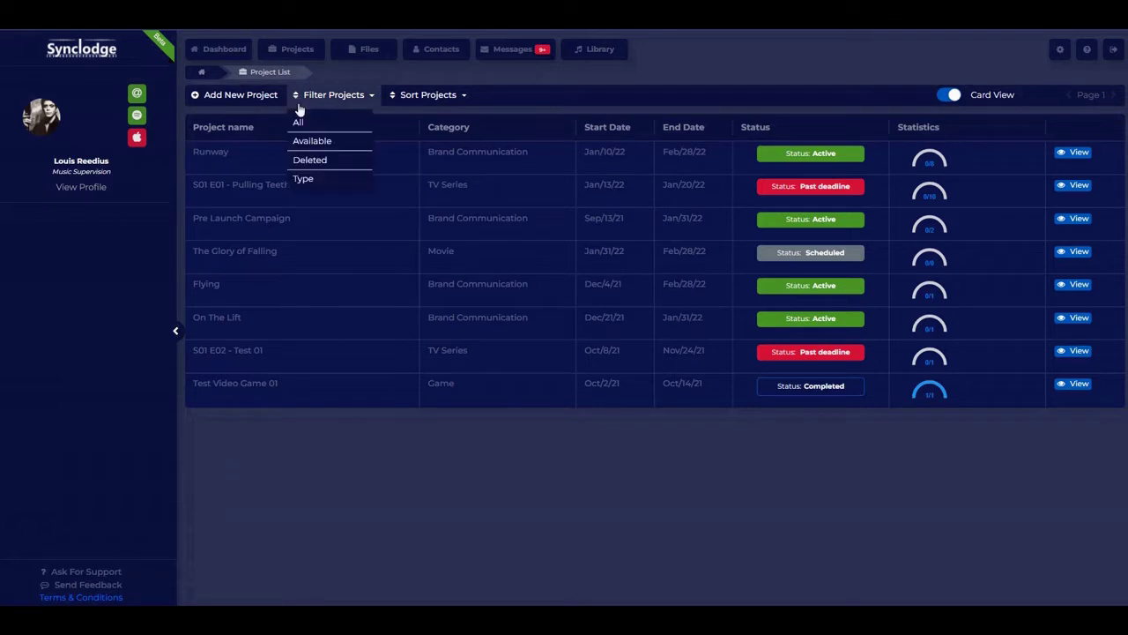
left_click(396, 99)
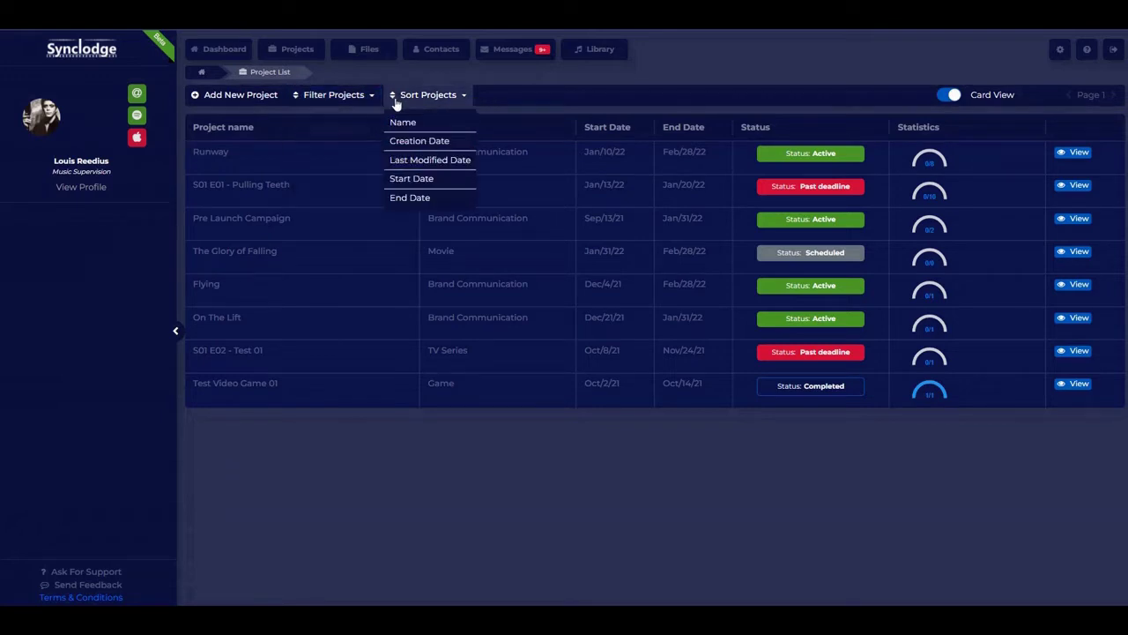
left_click(410, 198)
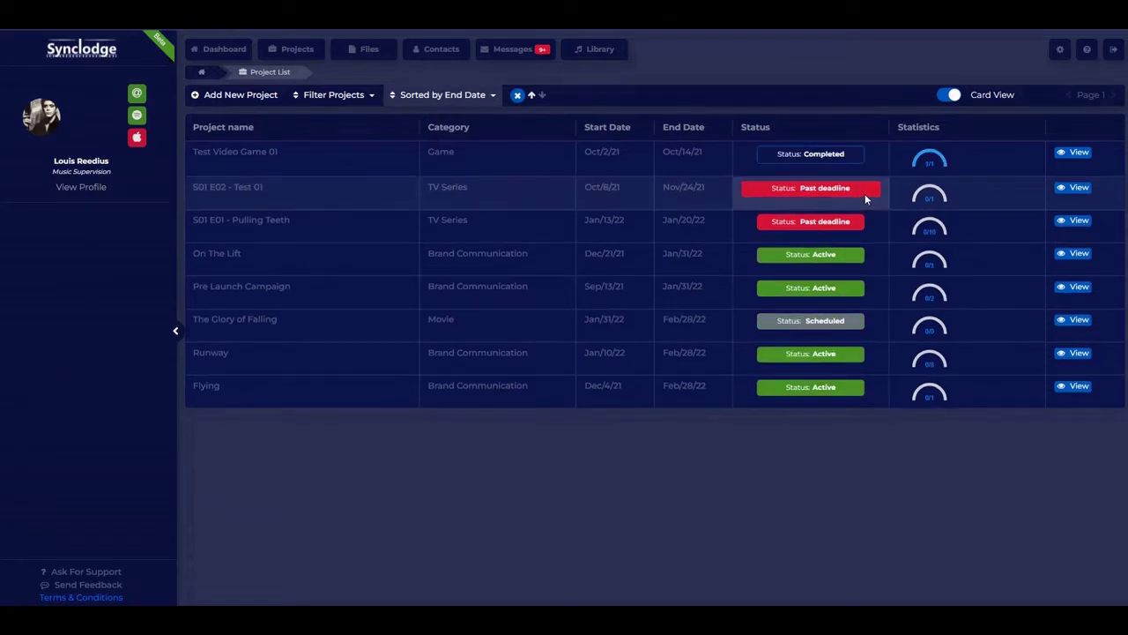
- Start a new TV show project and create the TV show 'Here We Go' for it
left_click(251, 96)
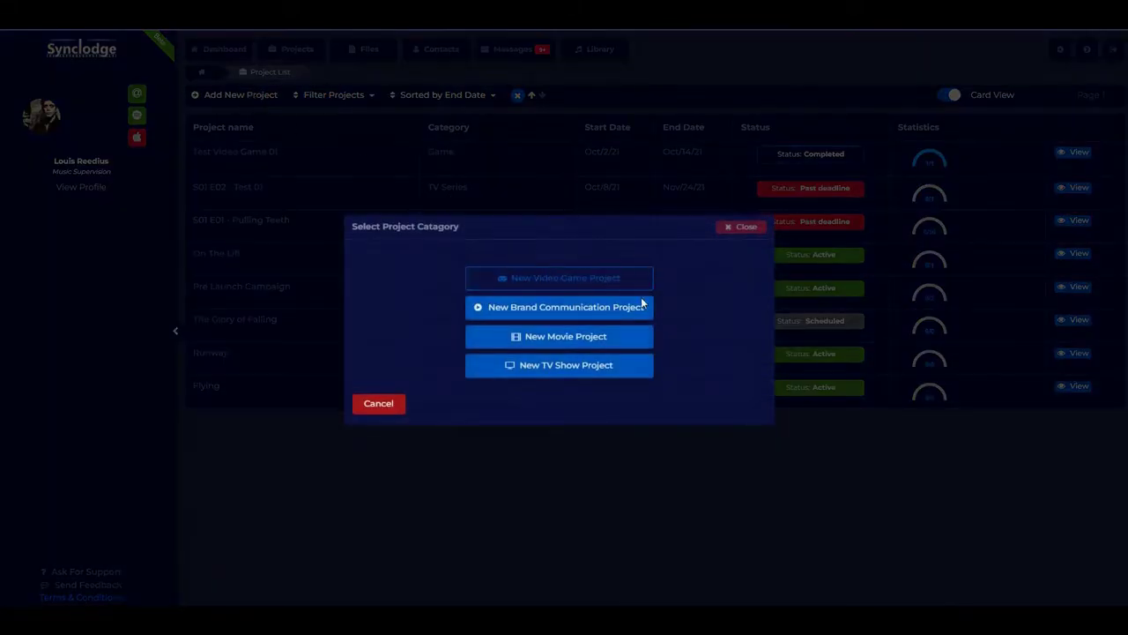
left_click(635, 370)
left_click(619, 285)
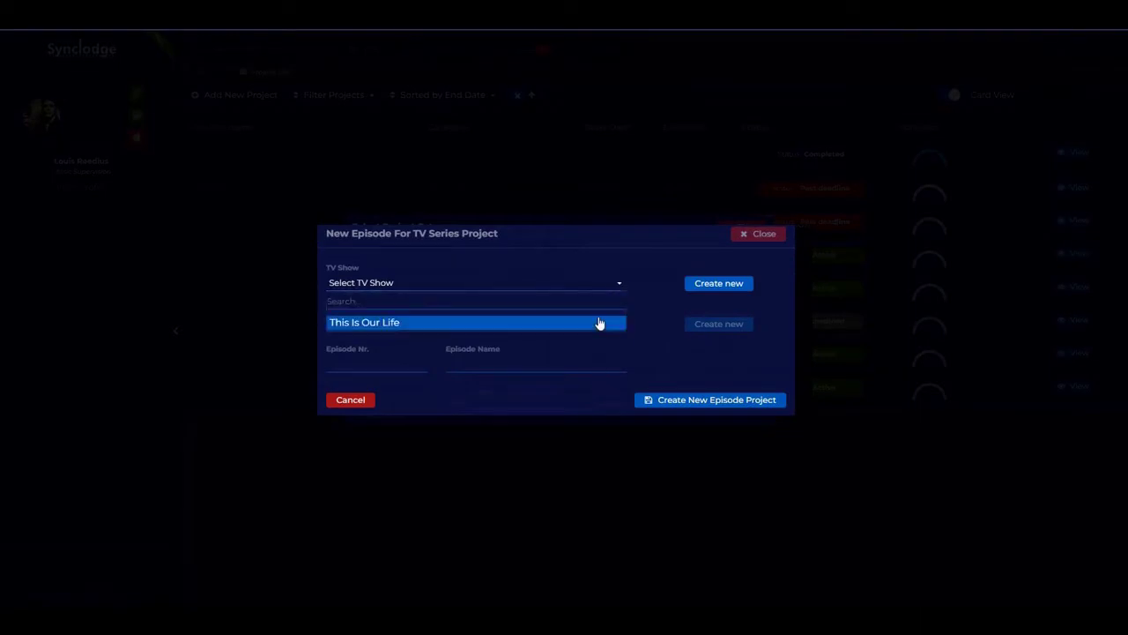
left_click(712, 284)
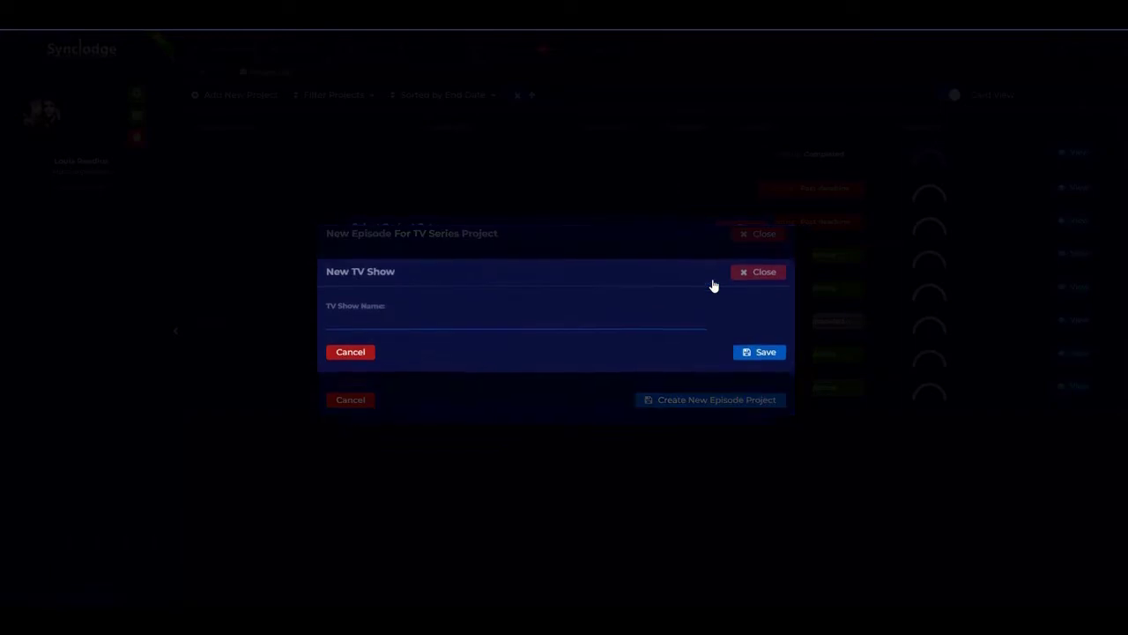
type("Here We Go")
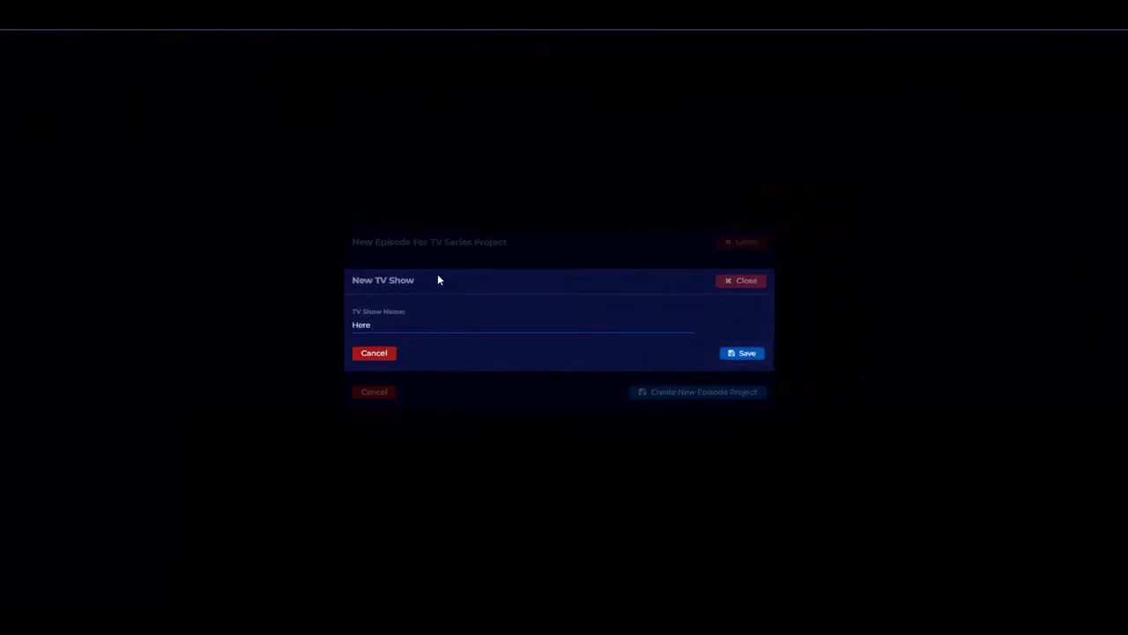
left_click(732, 351)
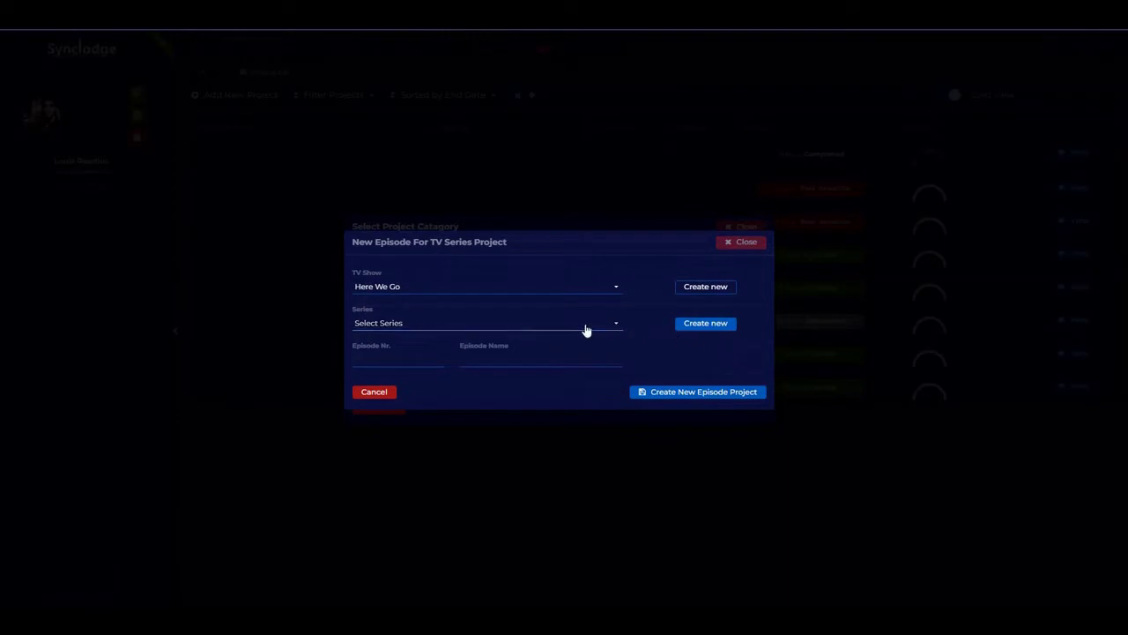
left_click(587, 327)
- Create series 1, 'Packing The Van', with a 320,000 GBP music budget
left_click(701, 326)
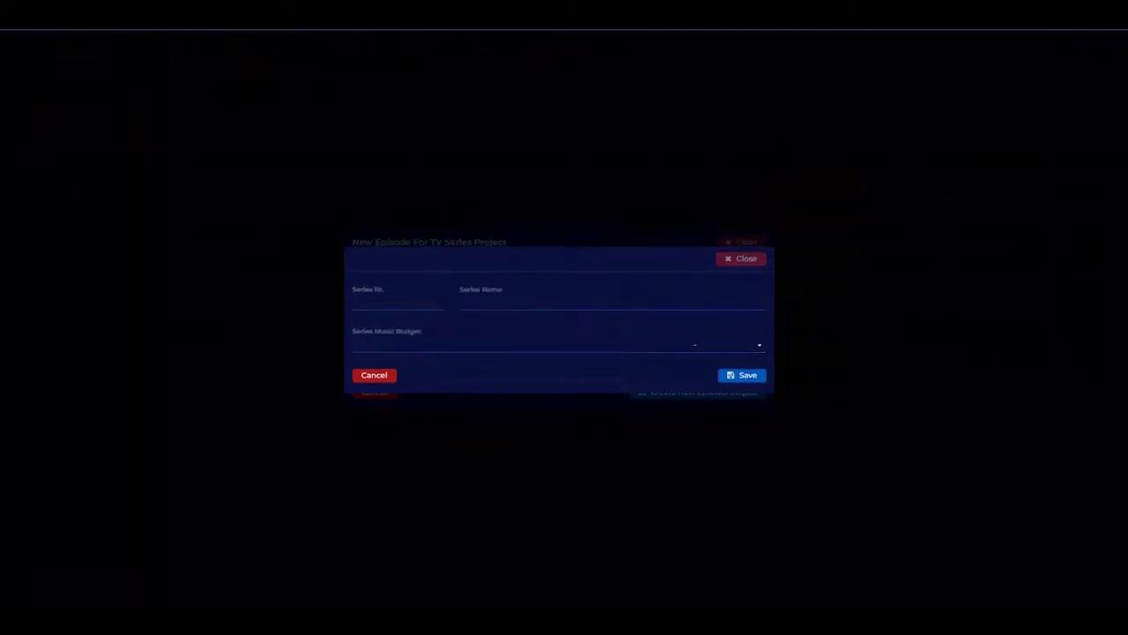
left_click(466, 305)
type("Packing The Van")
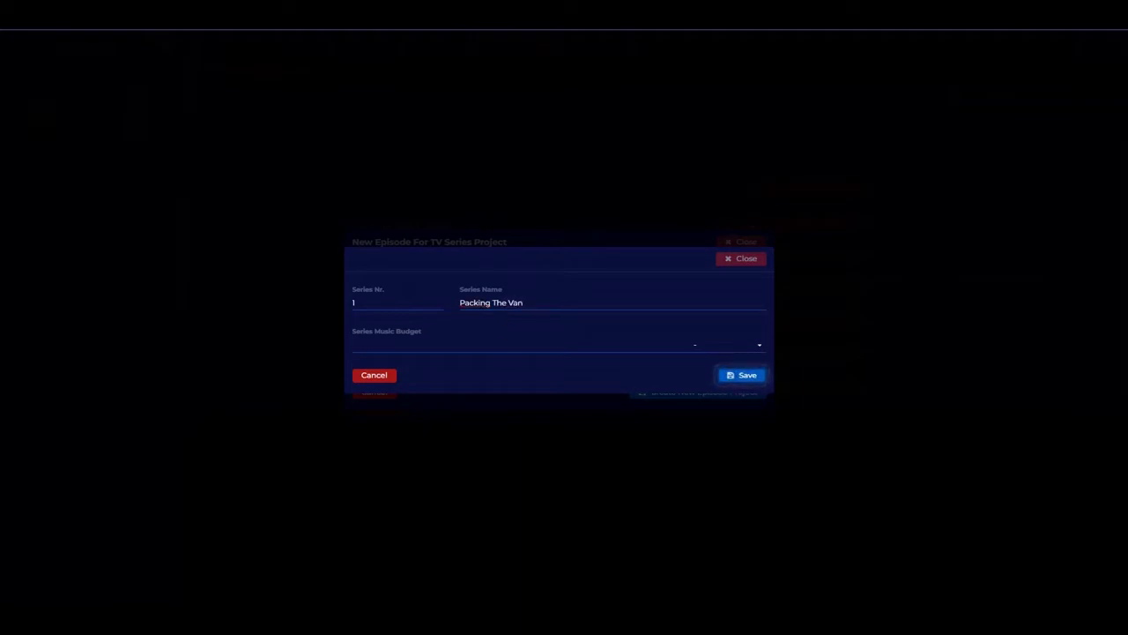
left_click(362, 344)
type("320,000")
left_click(760, 344)
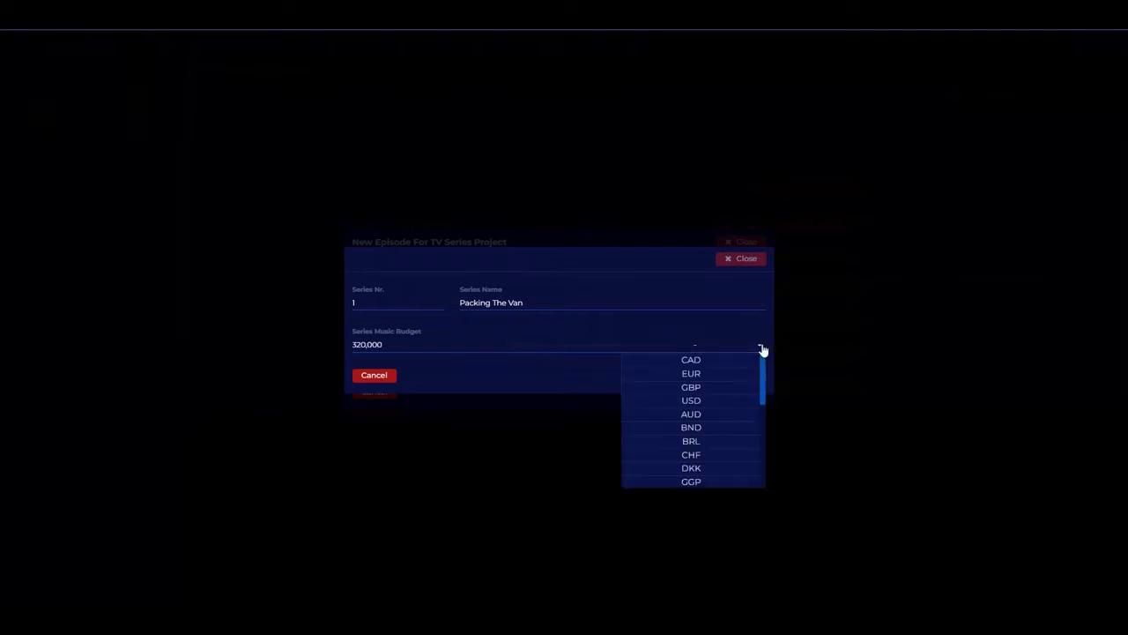
left_click(727, 387)
left_click(745, 378)
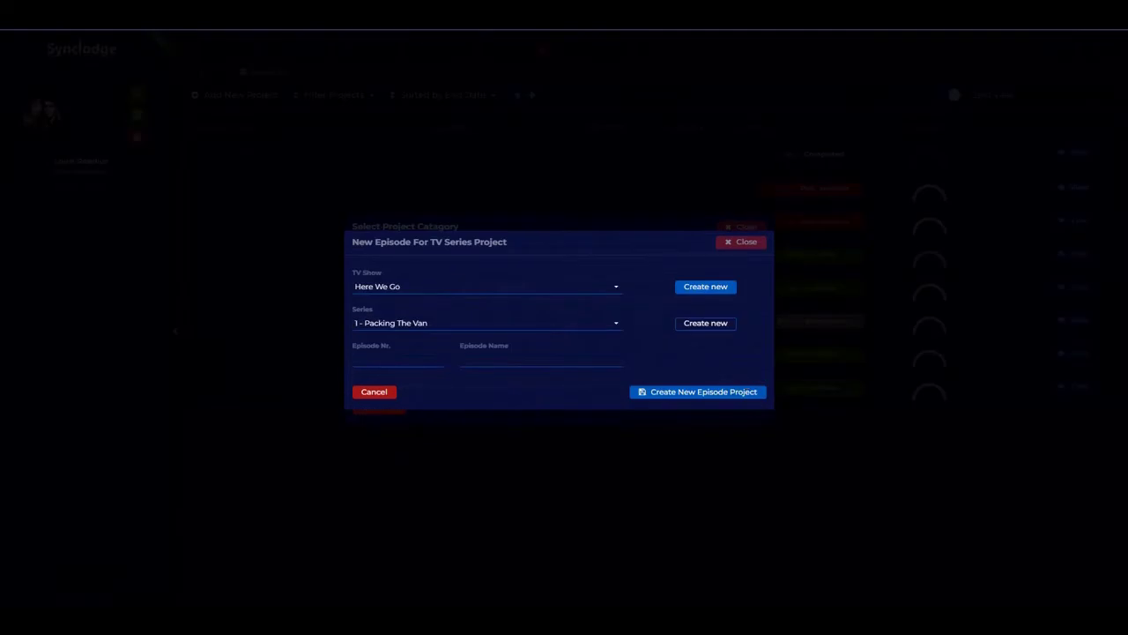
- Enter episode number 1 and the episode name 'Pack It Once'
type("1")
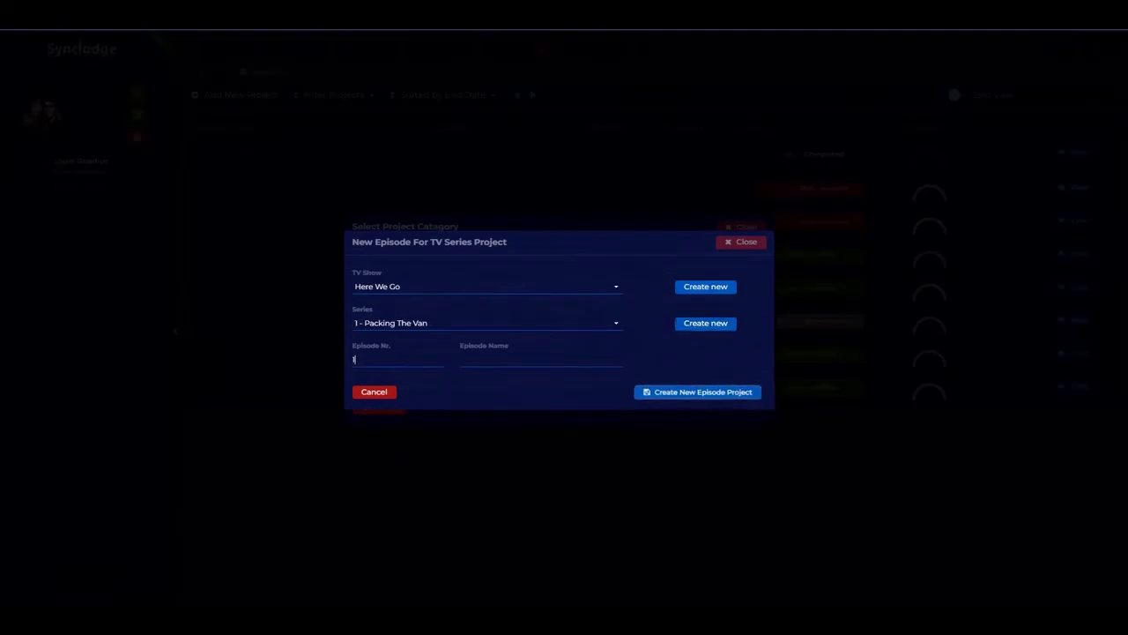
left_click(506, 359)
type("Pack It Once")
- Create the episode project as a TV Series with a length of 28 min 30 sec
left_click(696, 396)
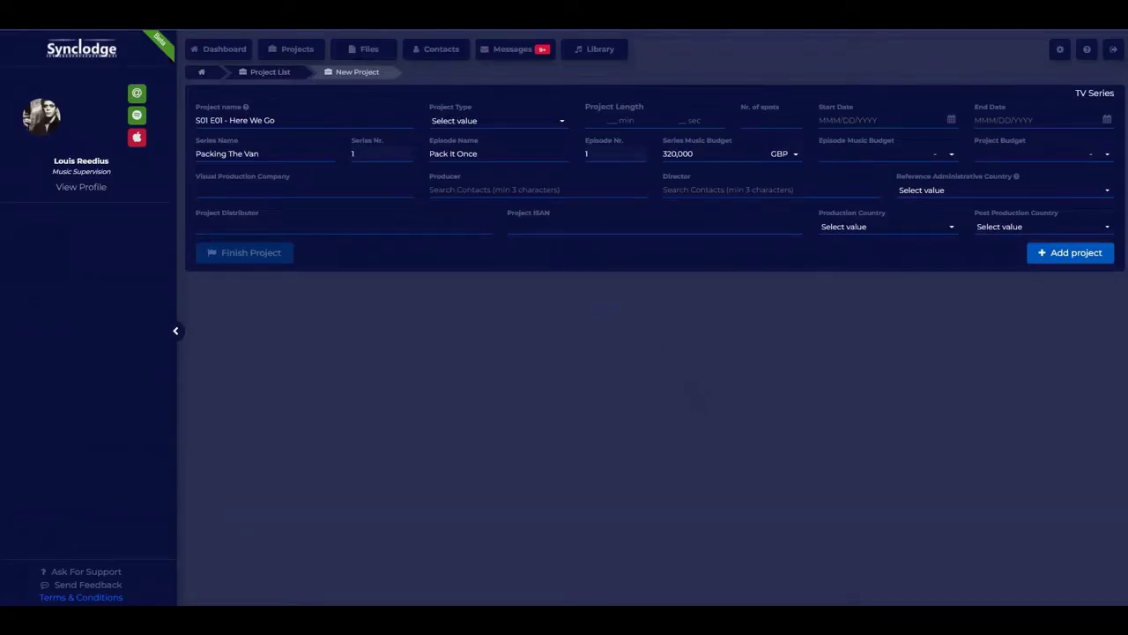
left_click(491, 123)
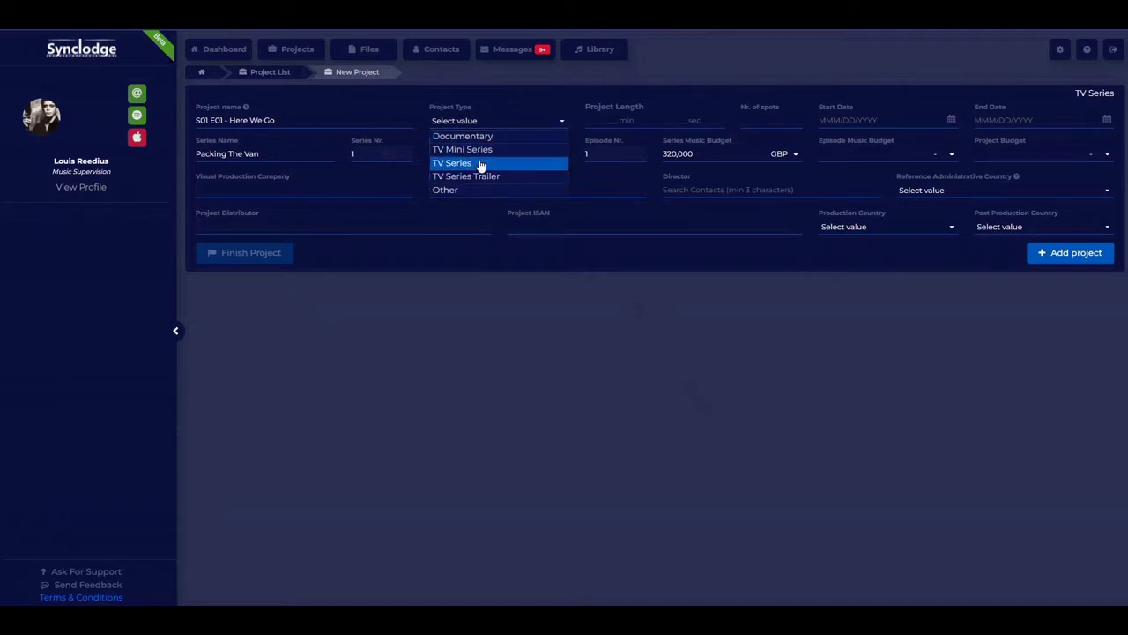
left_click(479, 163)
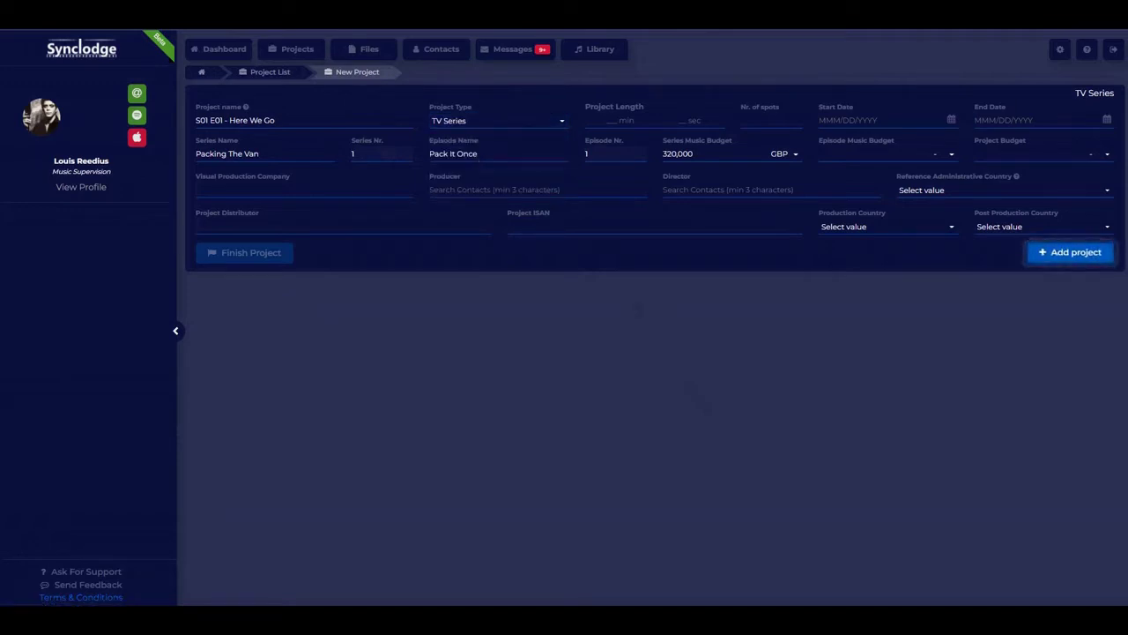
left_click(617, 120)
type("28")
key("Tab")
type("30")
key("Tab")
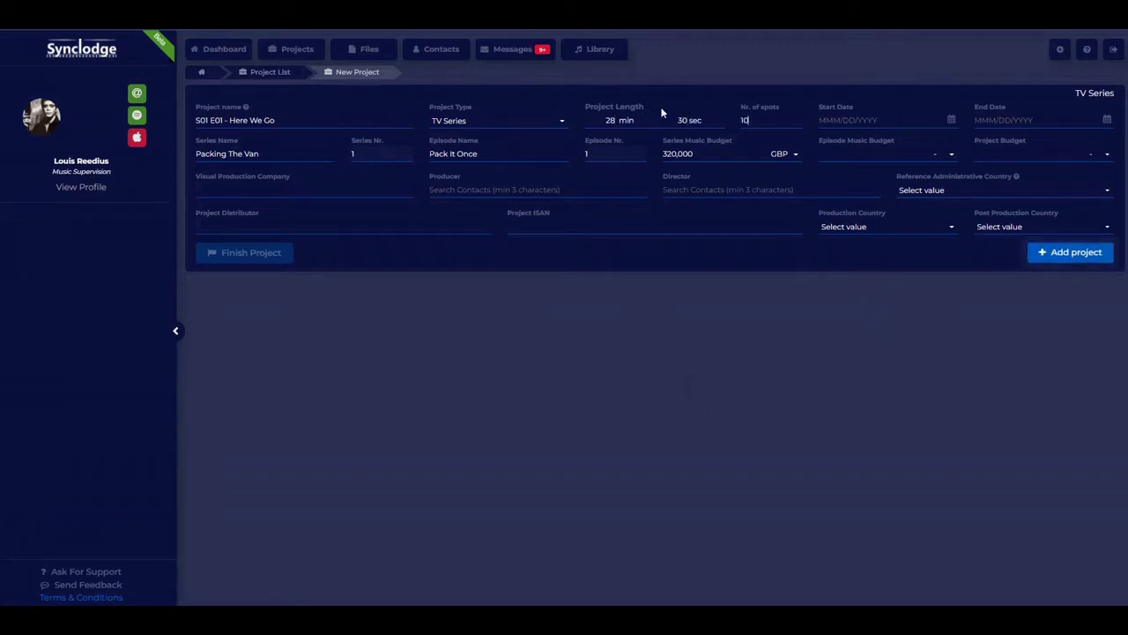
- Set the project dates from Jan 26, 2022 to Feb 2, 2022, moving through to the budget fields
key("Tab")
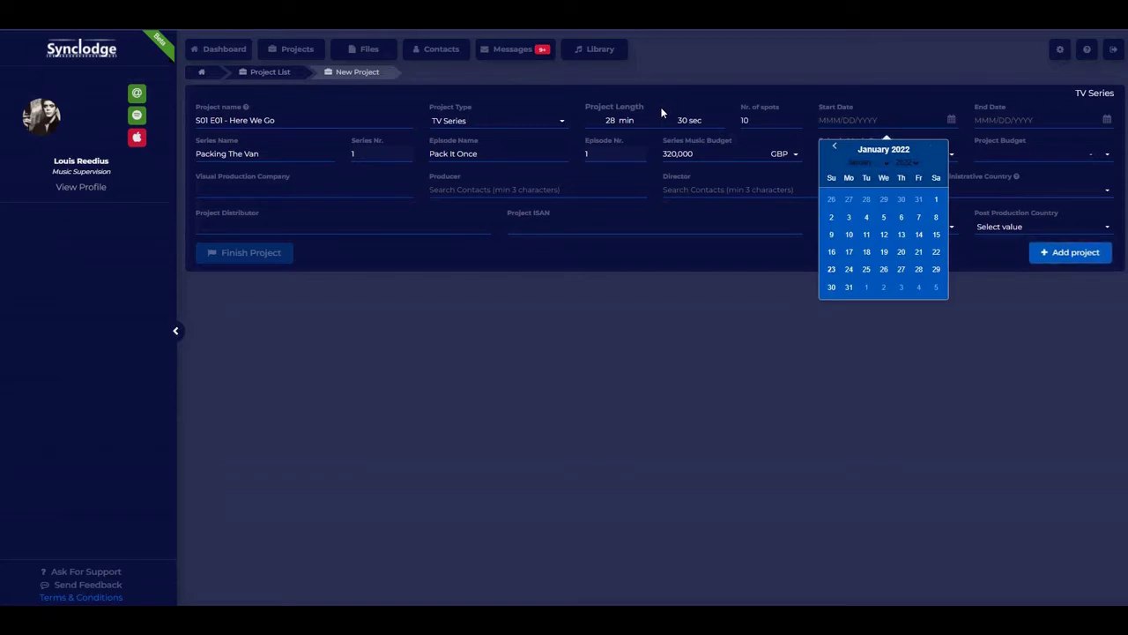
left_click(884, 269)
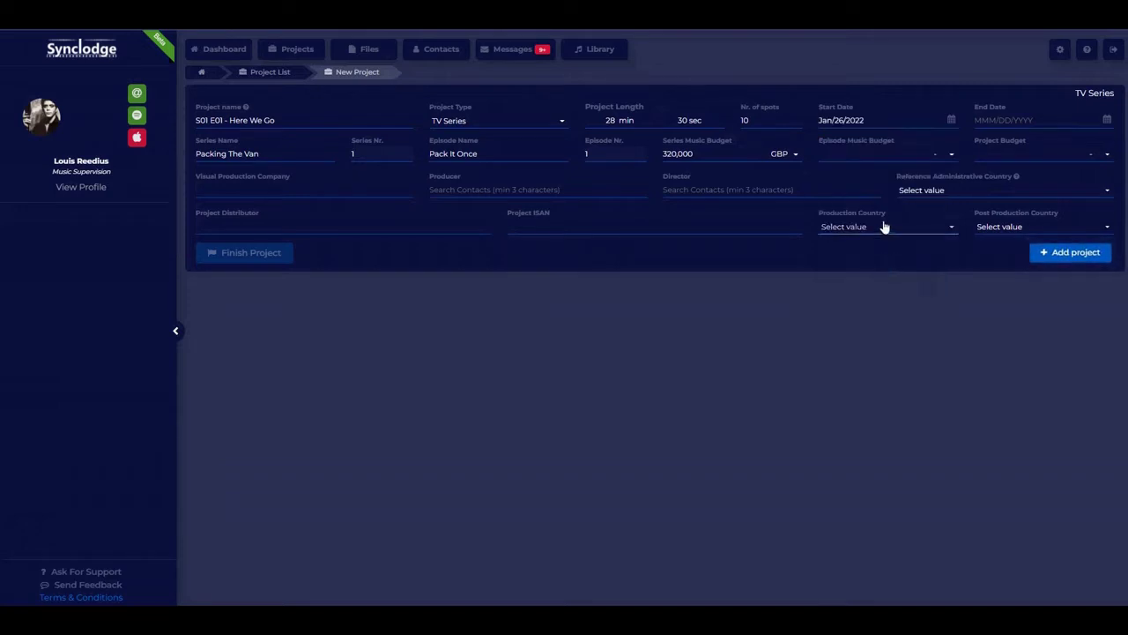
key("Tab")
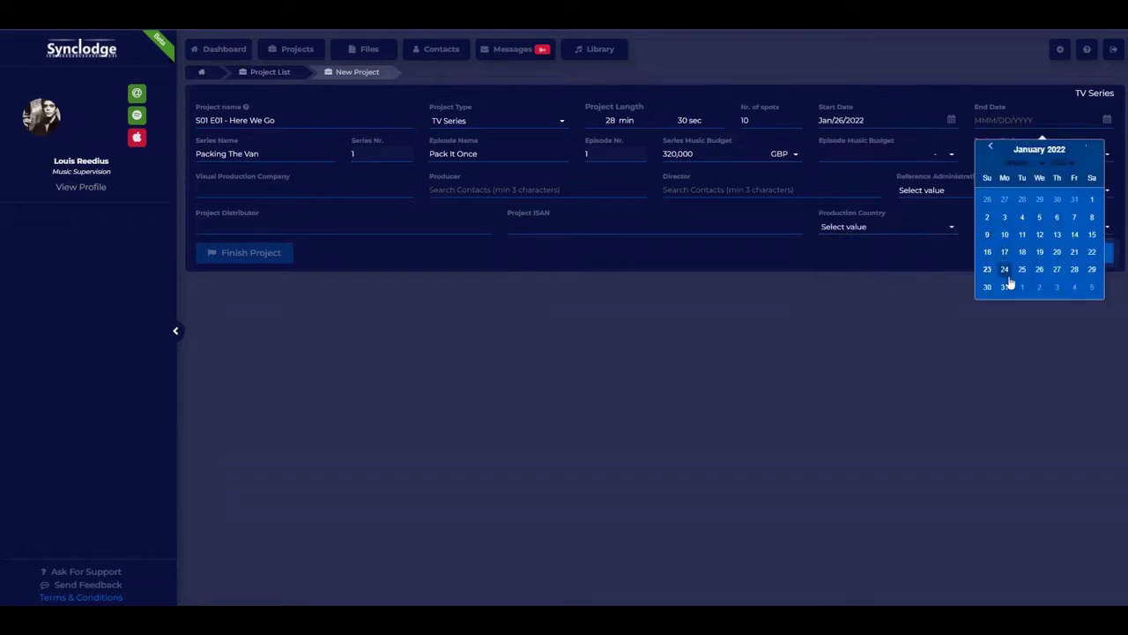
left_click(1041, 288)
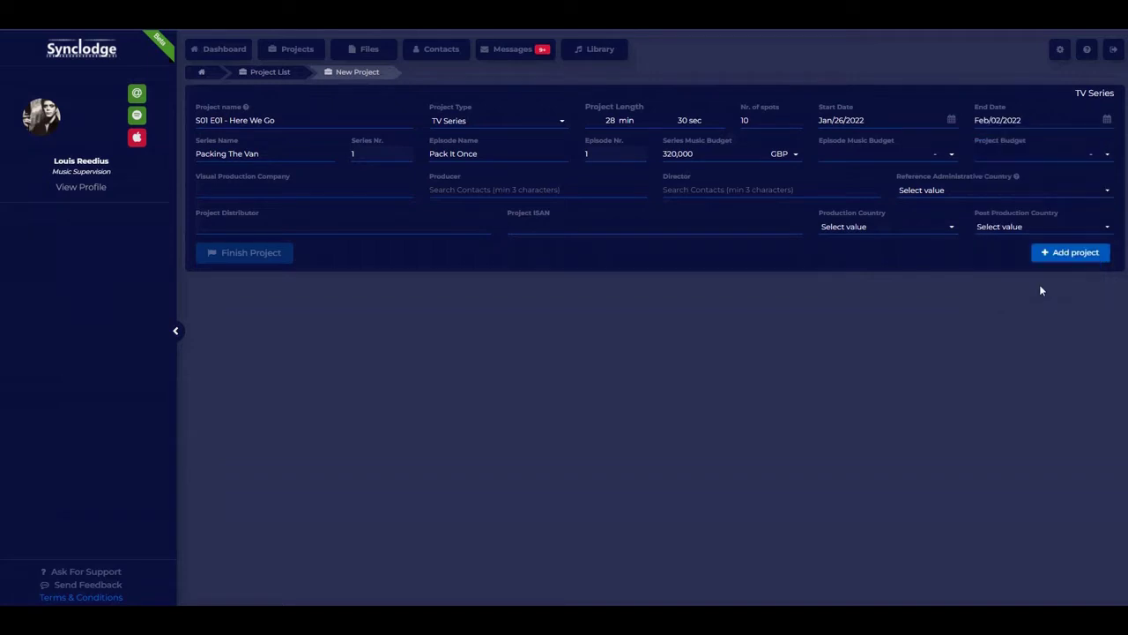
key("Tab")
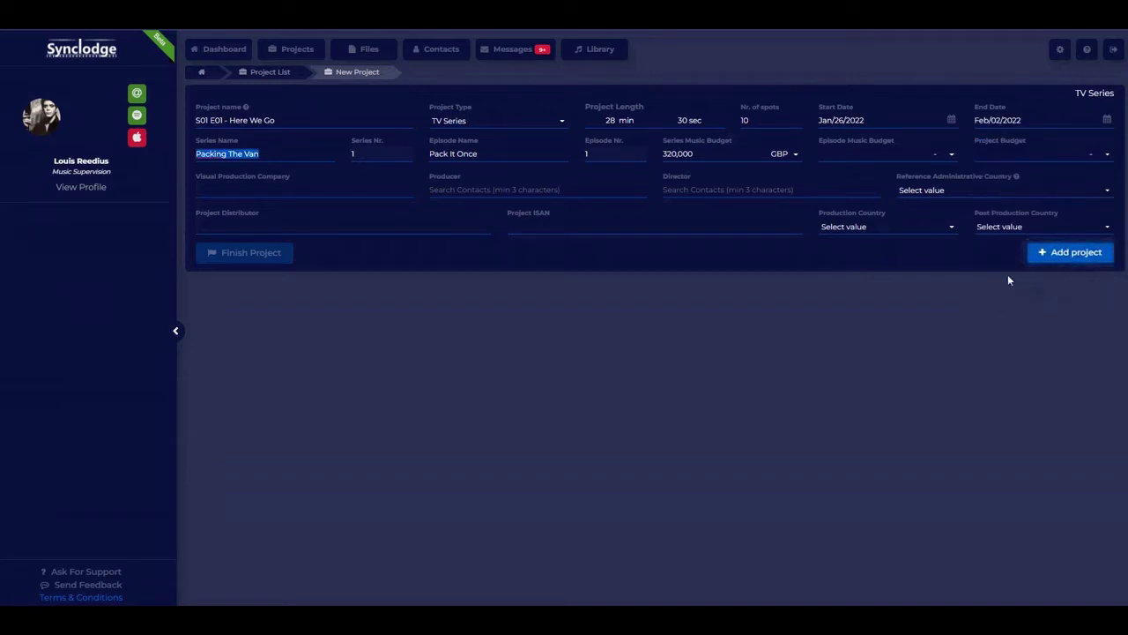
key("Tab")
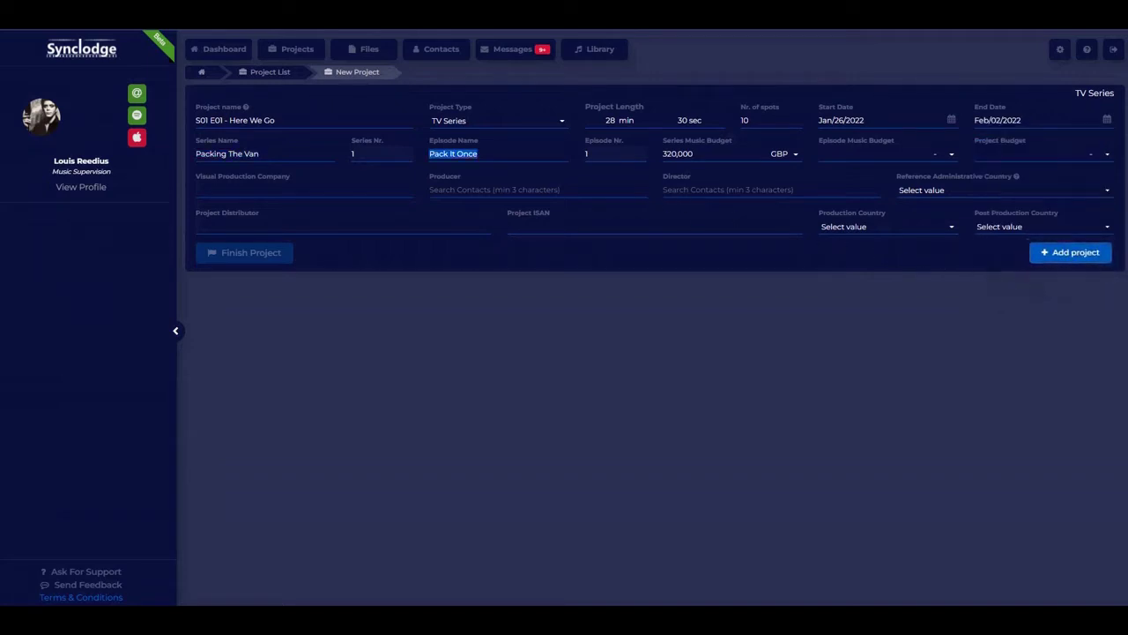
key("Tab")
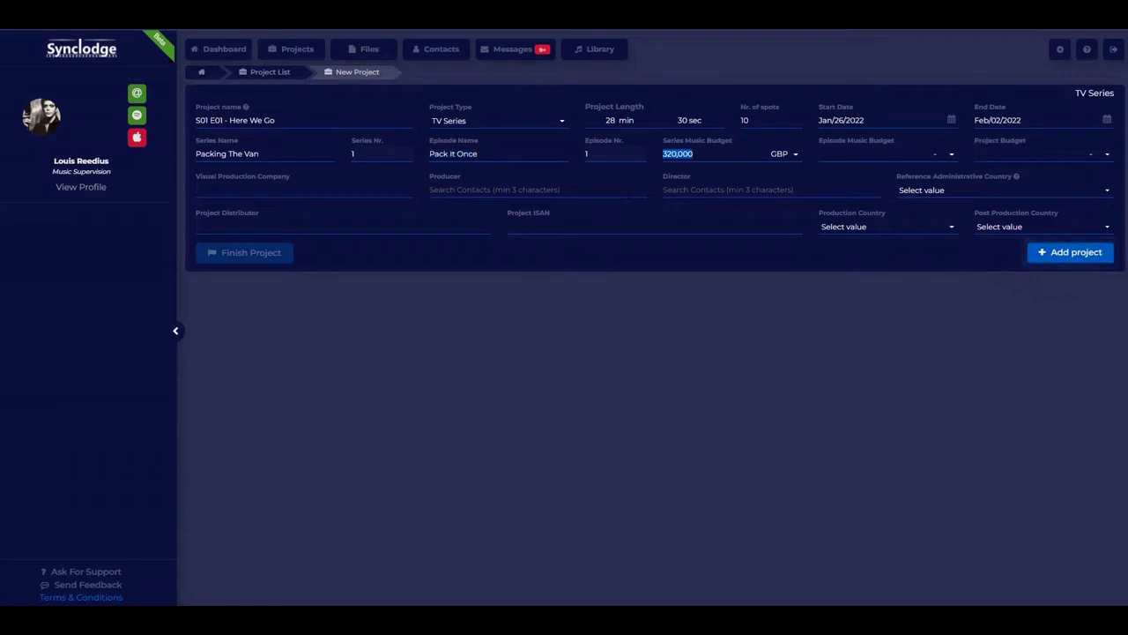
key("Tab")
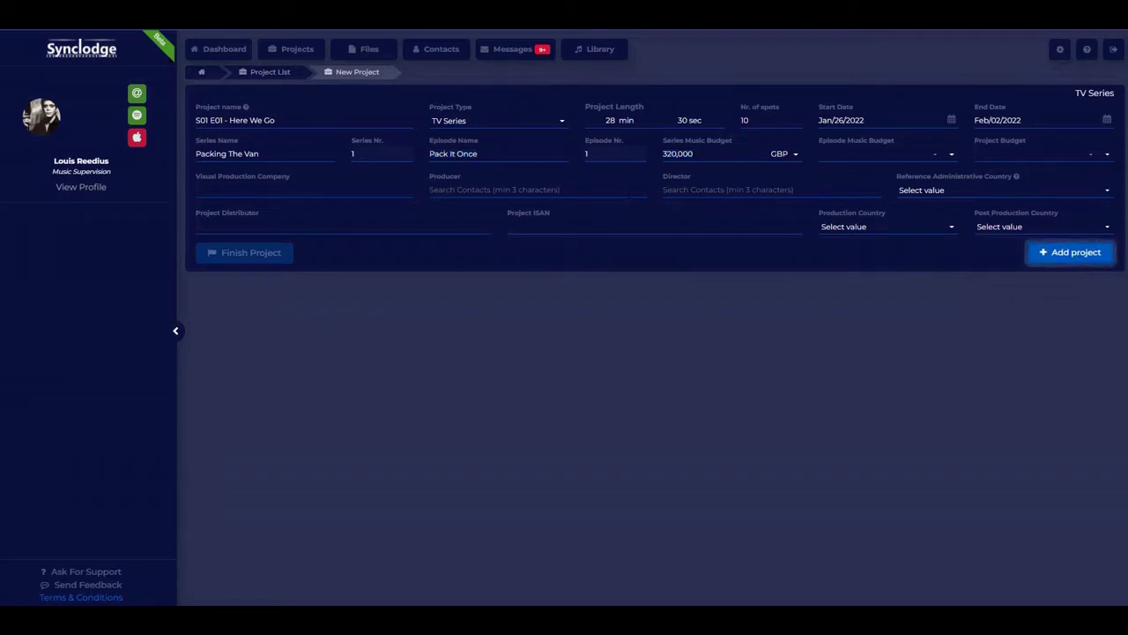
- Set a 32,000 GBP episode music budget and a 3,500,000 GBP project budget
left_click(833, 153)
type("320000")
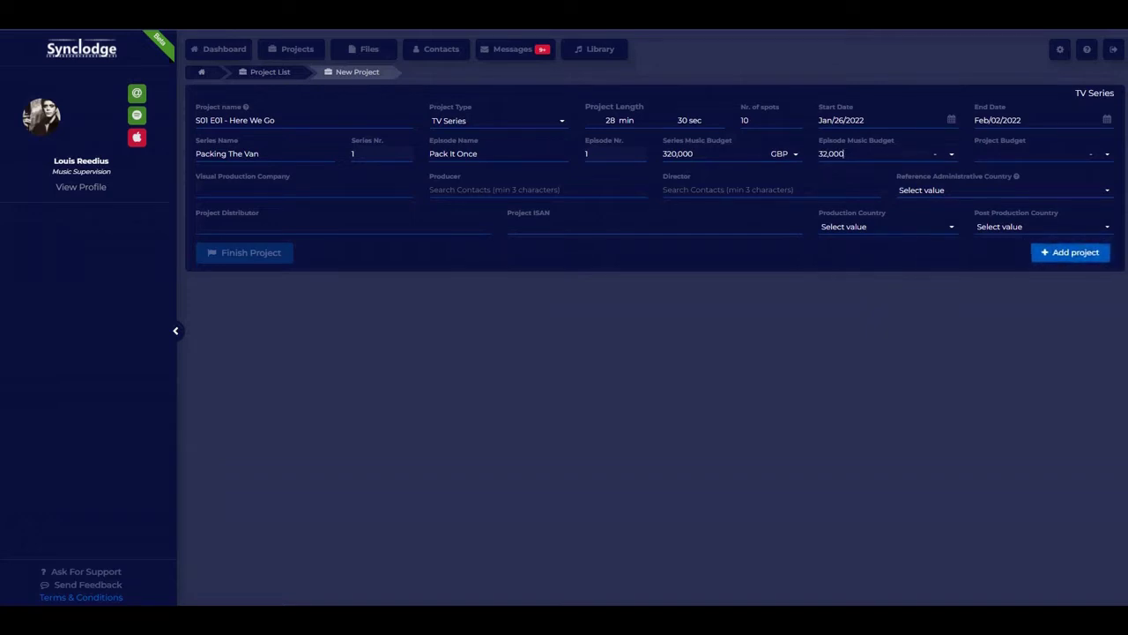
left_click(1089, 162)
type("3500000")
left_click(1107, 154)
left_click(1087, 196)
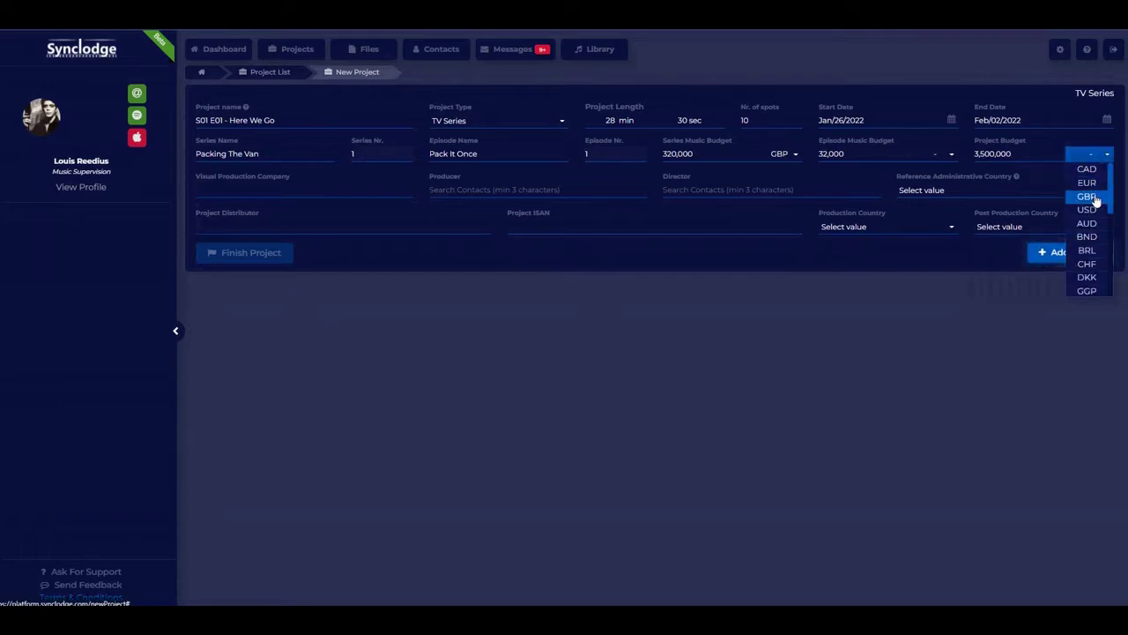
left_click(953, 155)
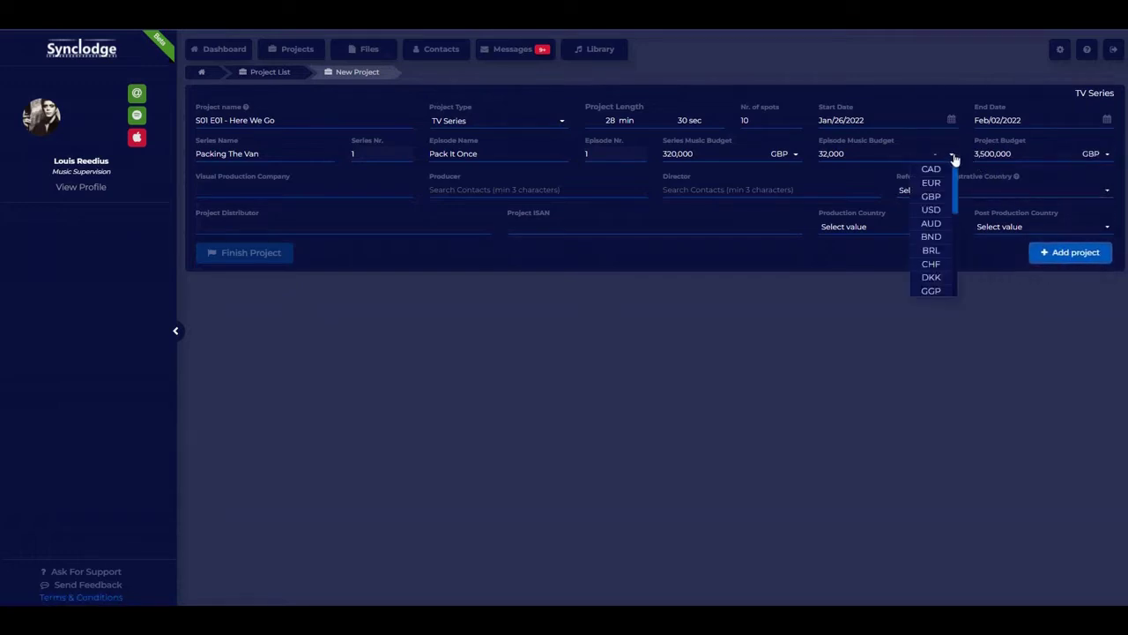
left_click(939, 197)
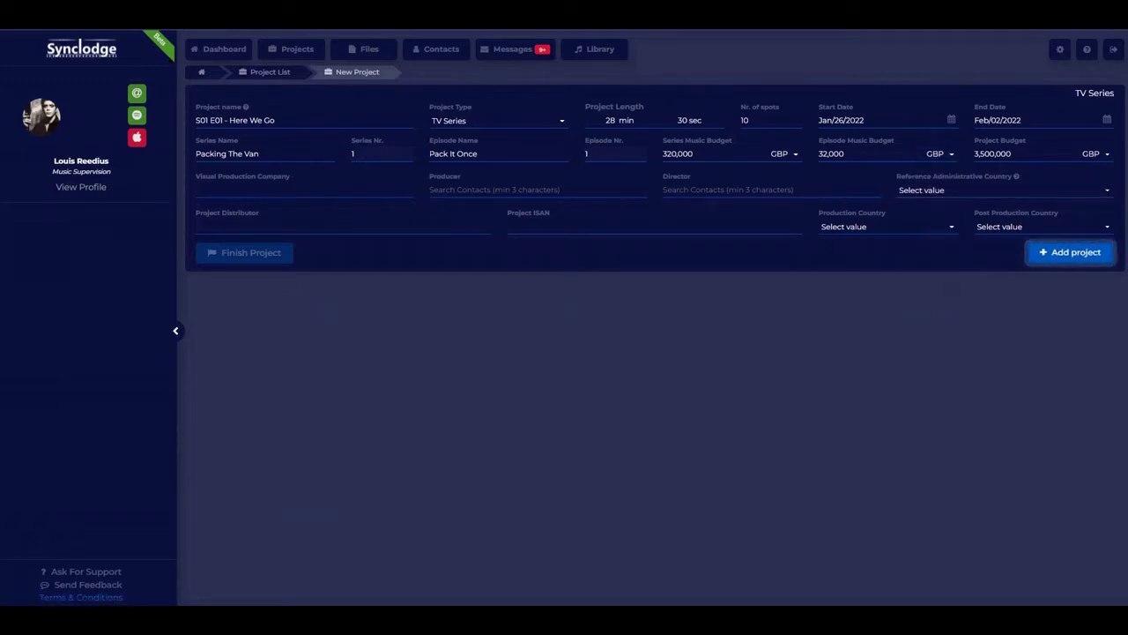
- Choose Top Visual Production as the company and pick the producer and director contacts
type("To")
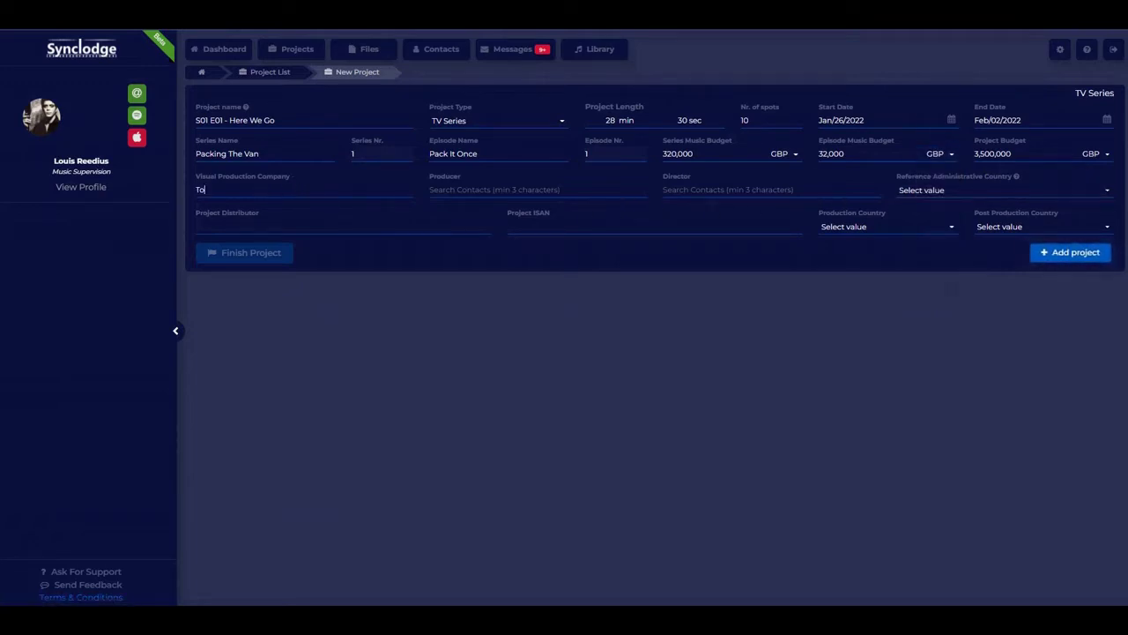
type("p")
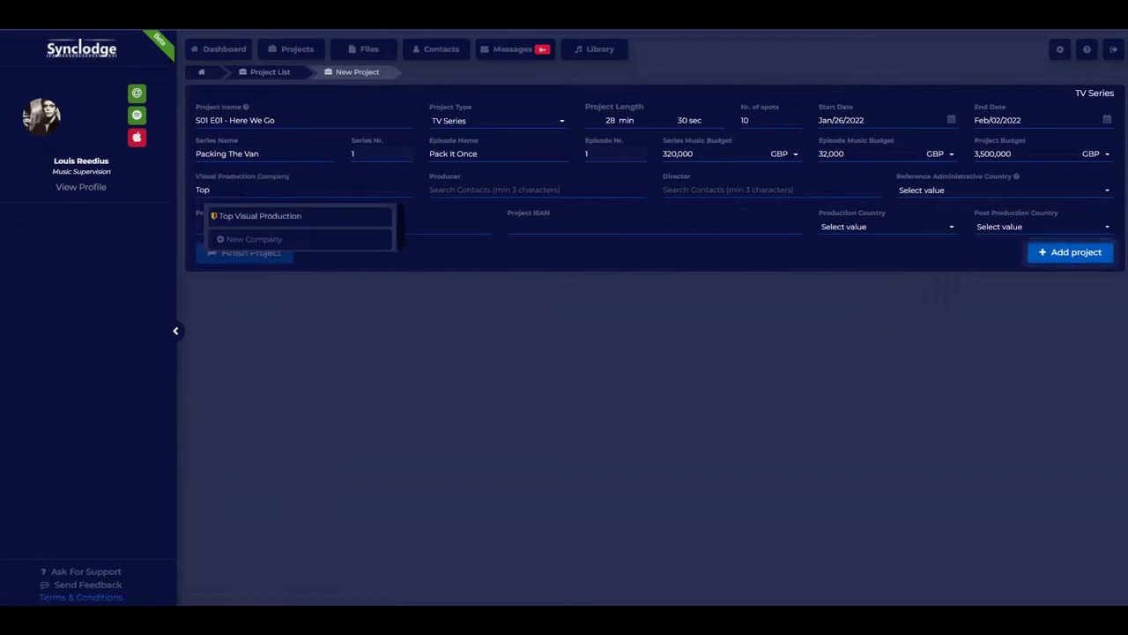
left_click(252, 216)
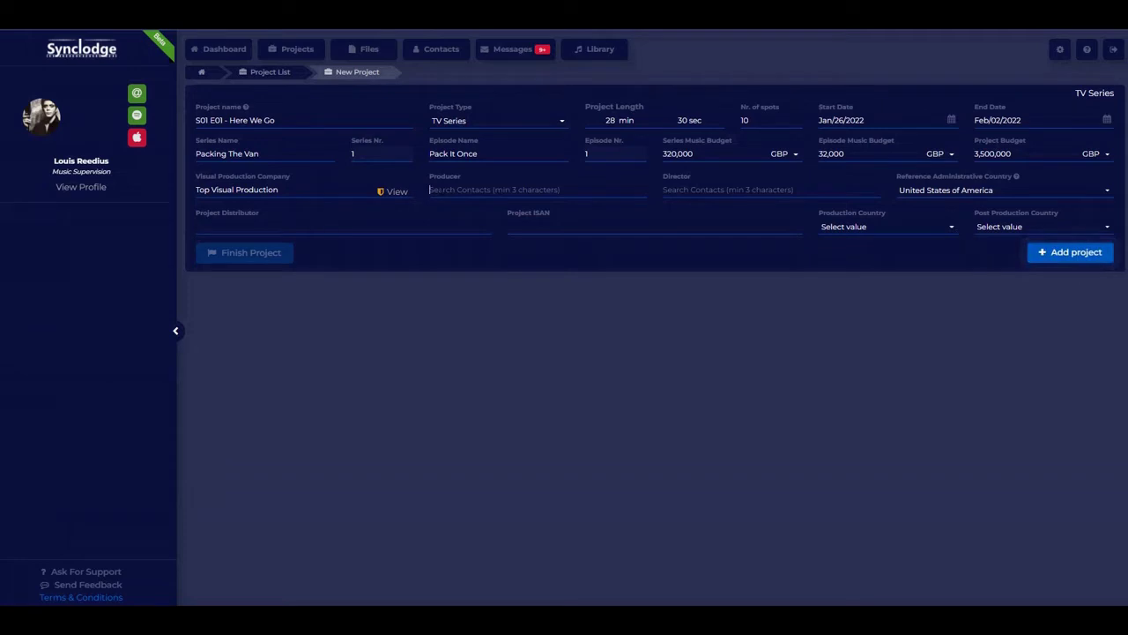
left_click(459, 190)
type("Fra")
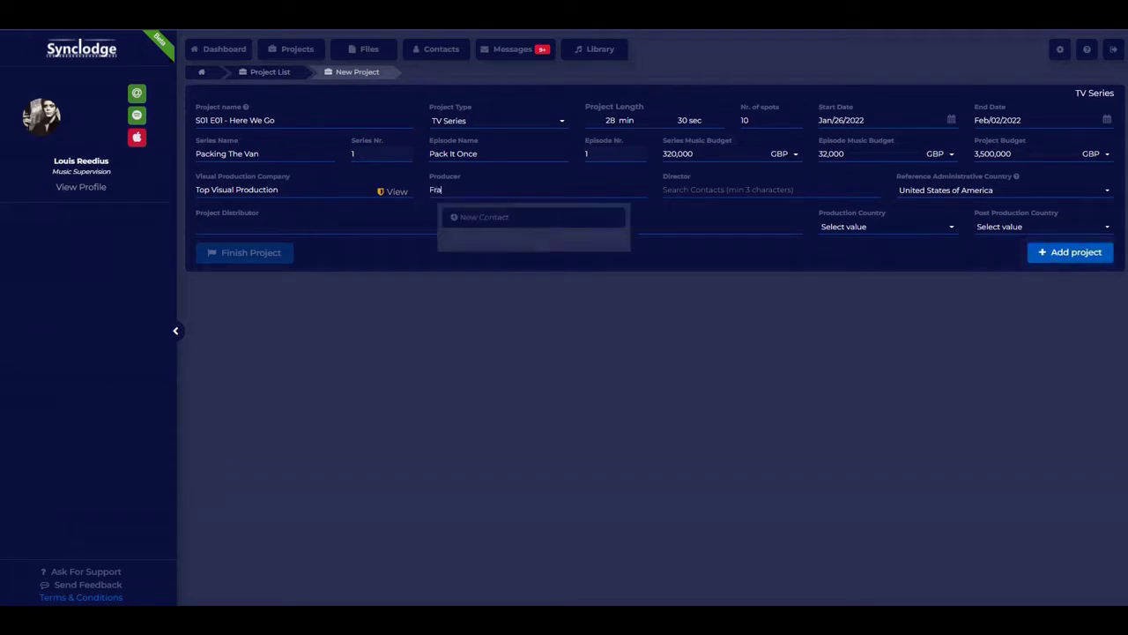
left_click(491, 221)
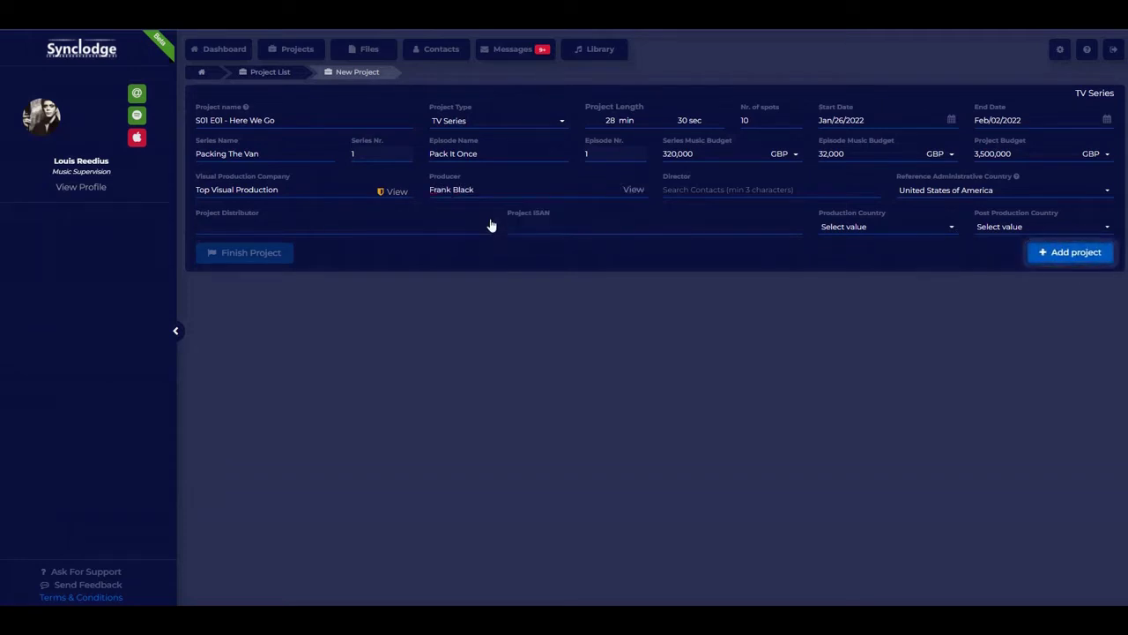
left_click(692, 191)
type("Joh")
left_click(701, 218)
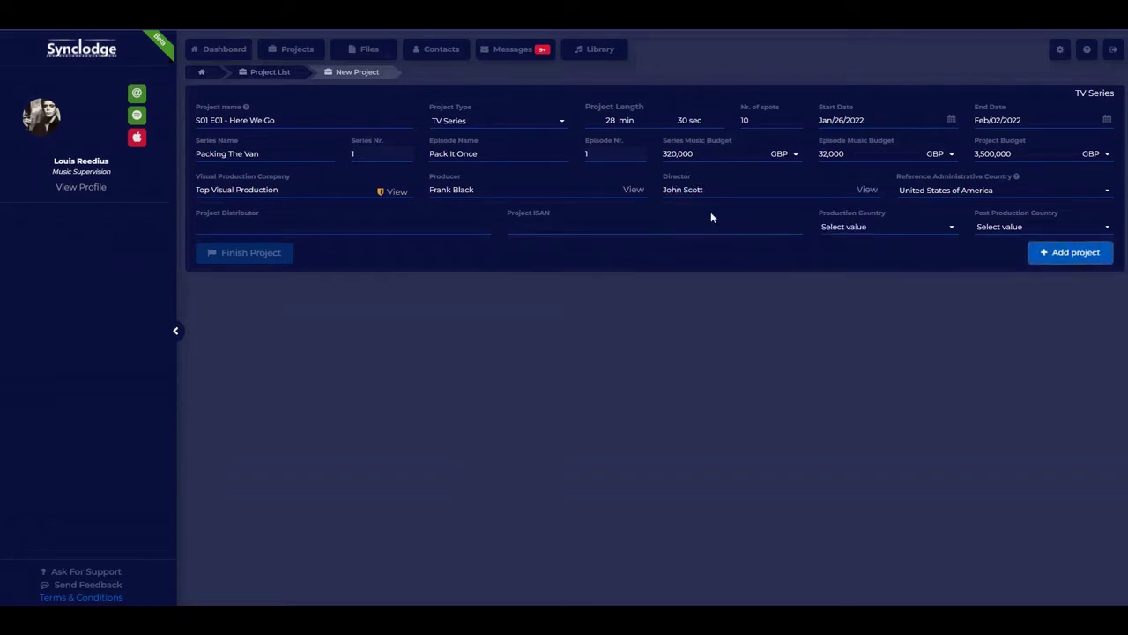
- Set distributor ITV, paste the ISAN, and make all three countries United Kingdom
left_click(932, 192)
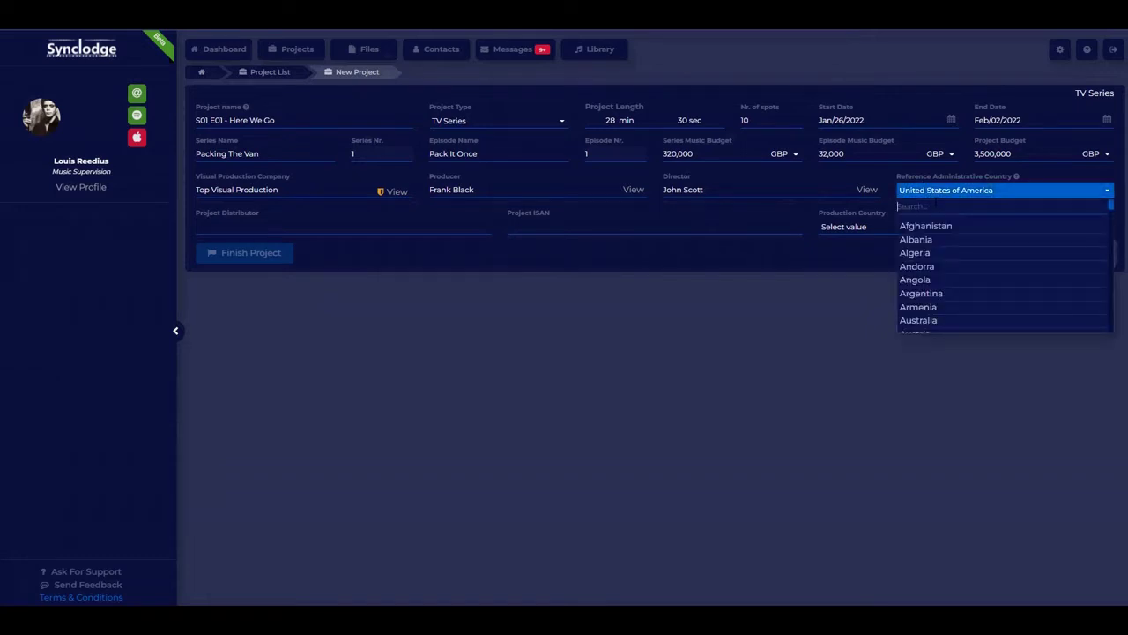
type("u")
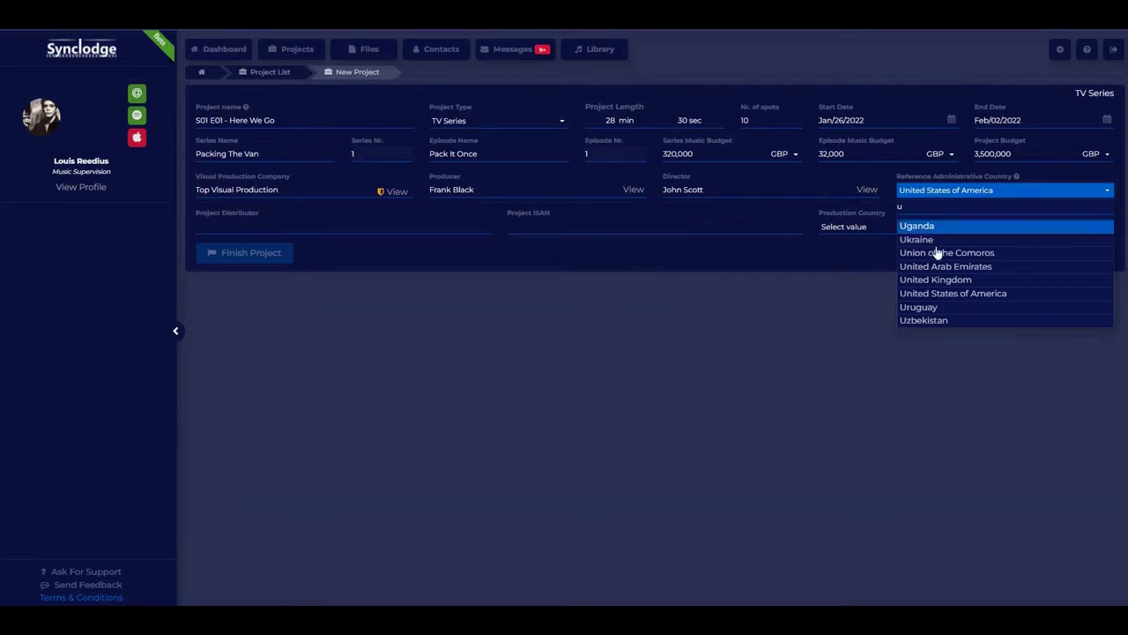
left_click(941, 282)
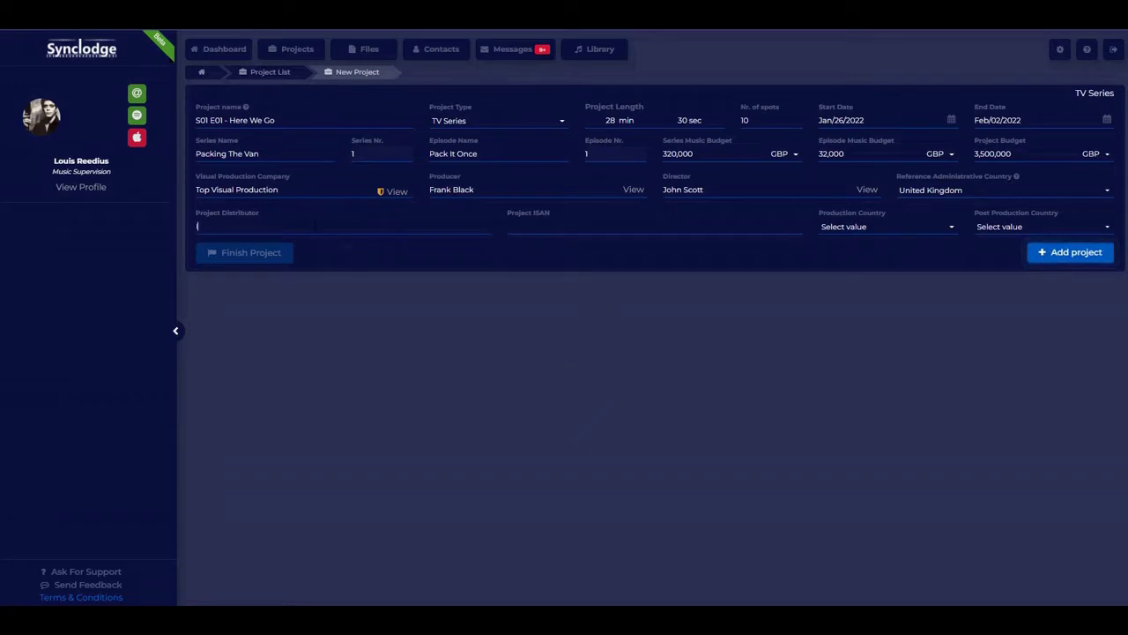
type("ITV")
key("Tab")
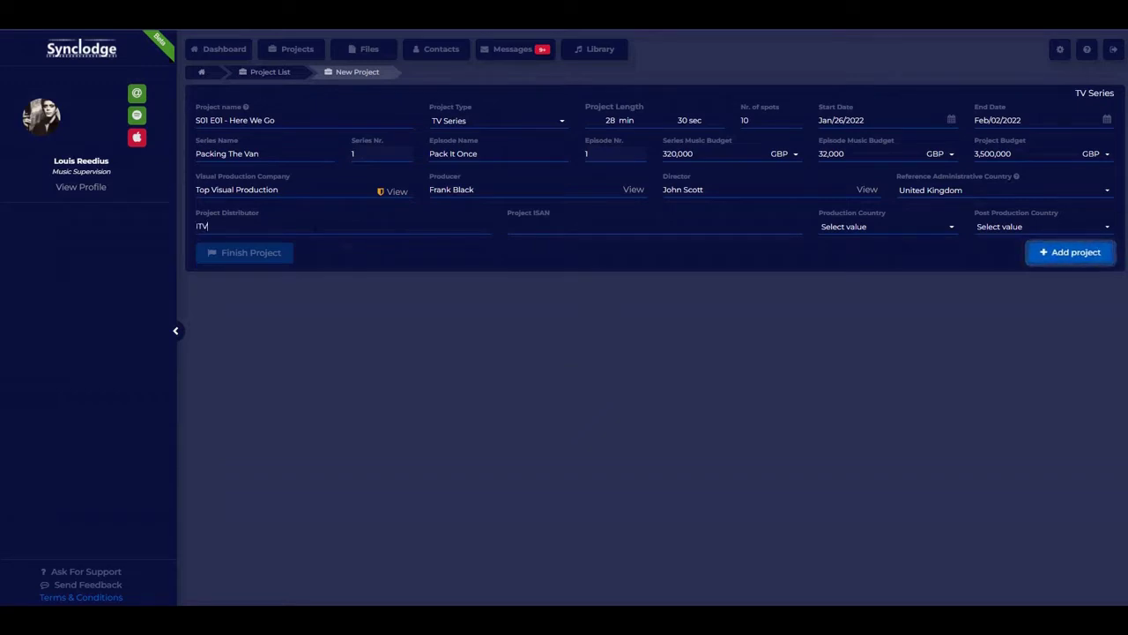
key("ctrl+v")
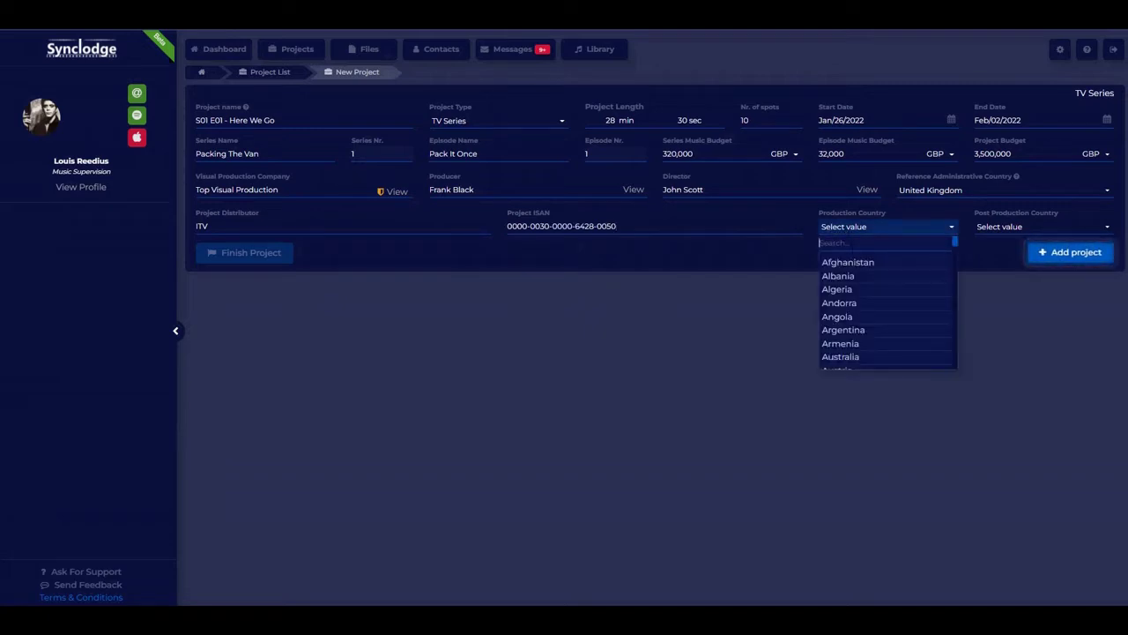
type("u")
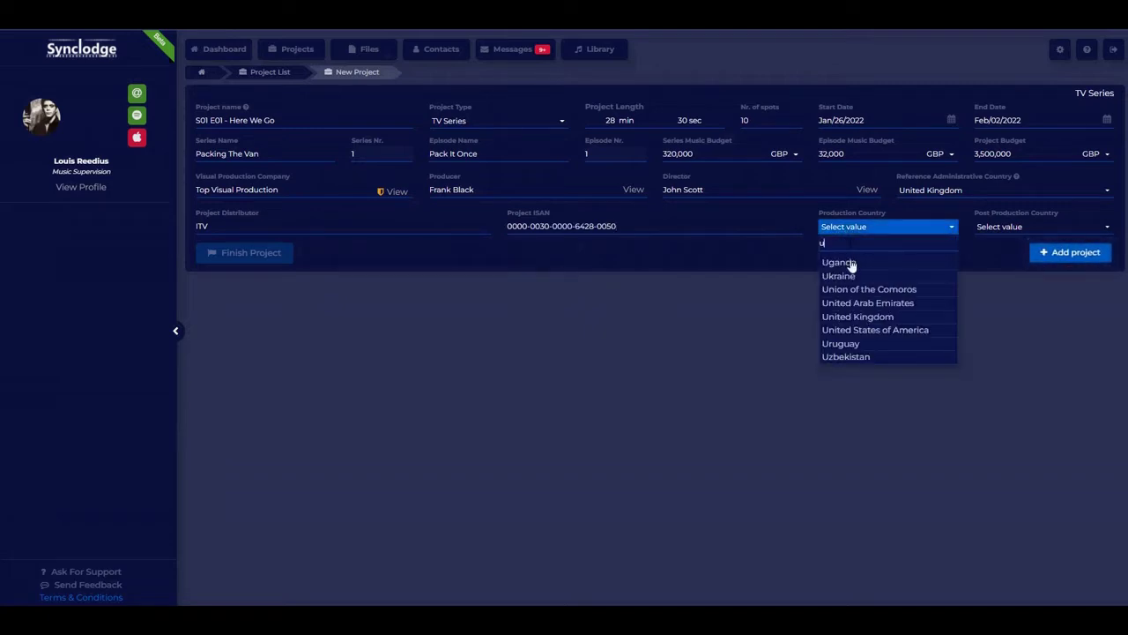
left_click(864, 317)
left_click(998, 226)
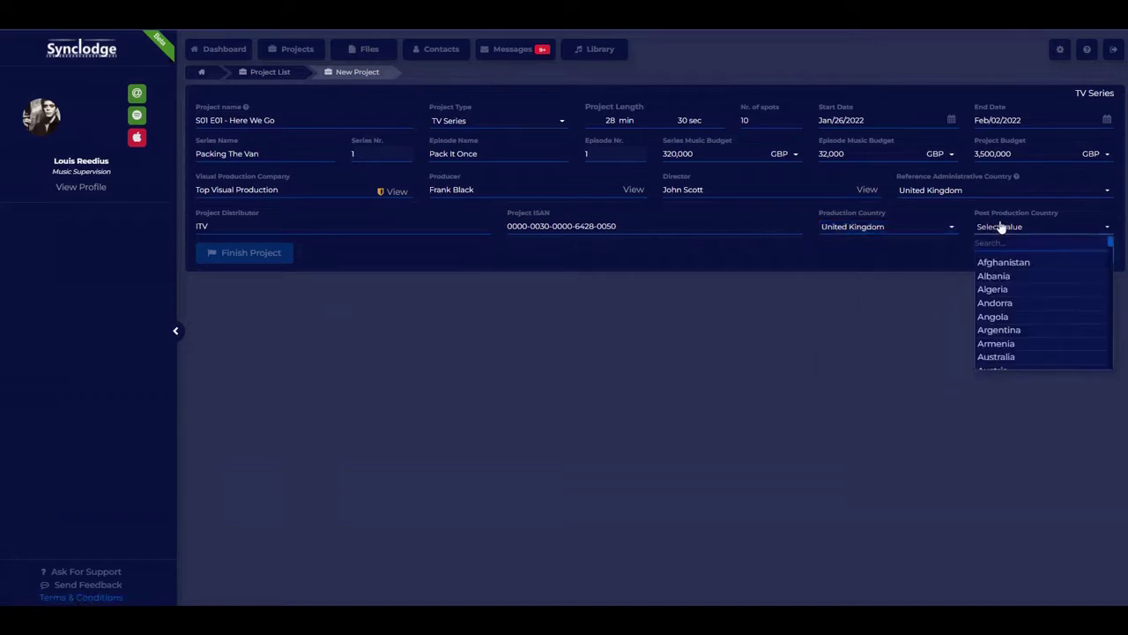
type("u")
left_click(1019, 318)
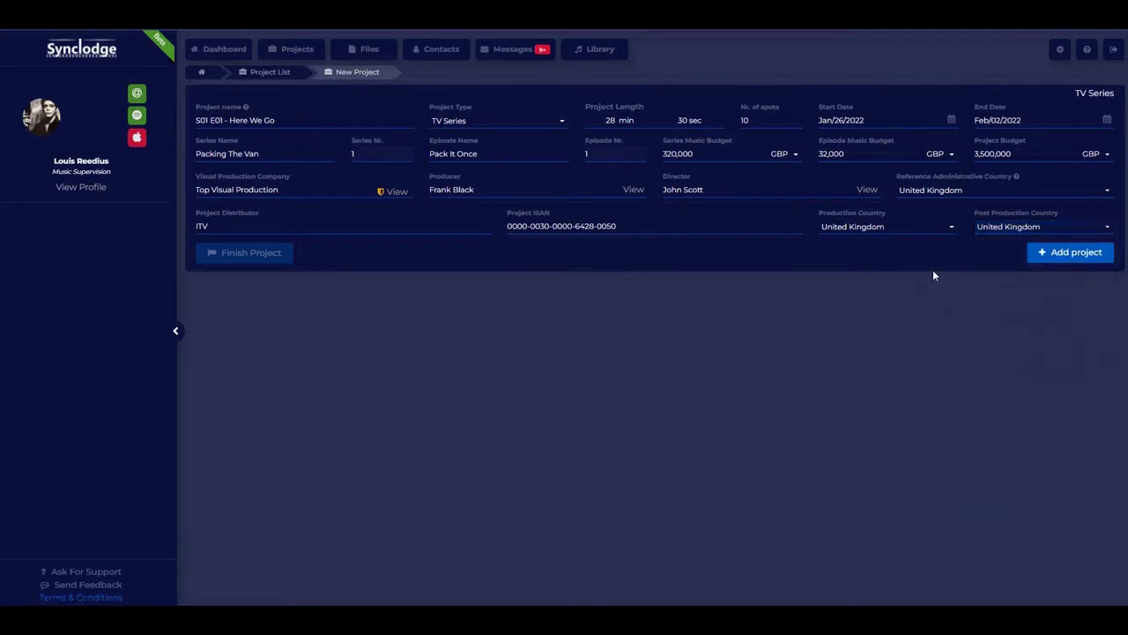
- Create the project with Music Supervisor as your member role
left_click(1084, 256)
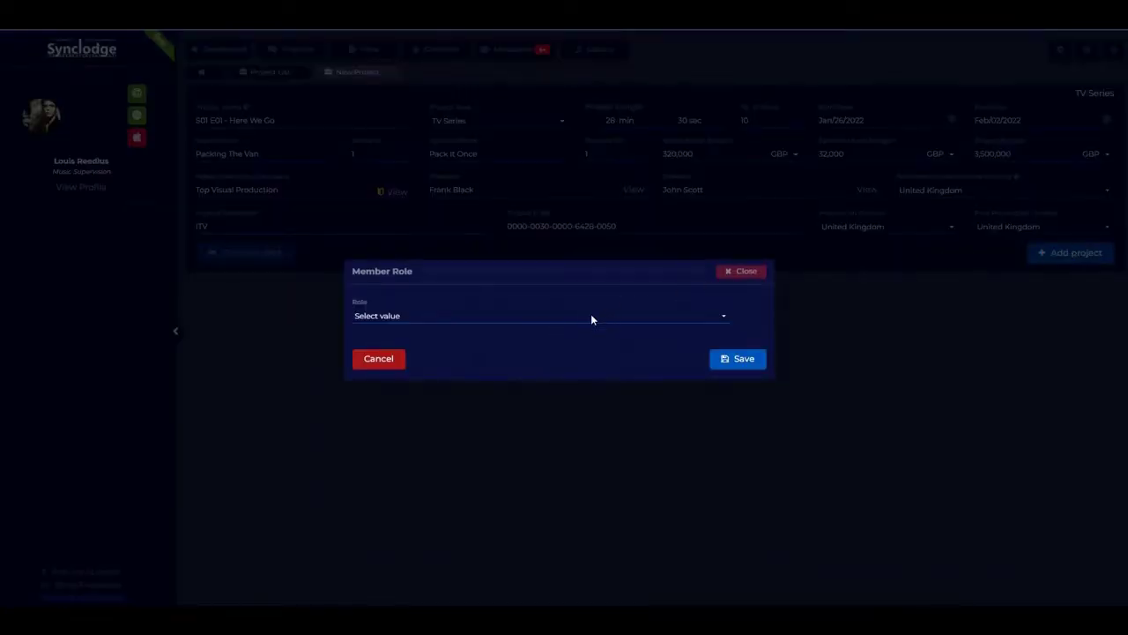
left_click(590, 315)
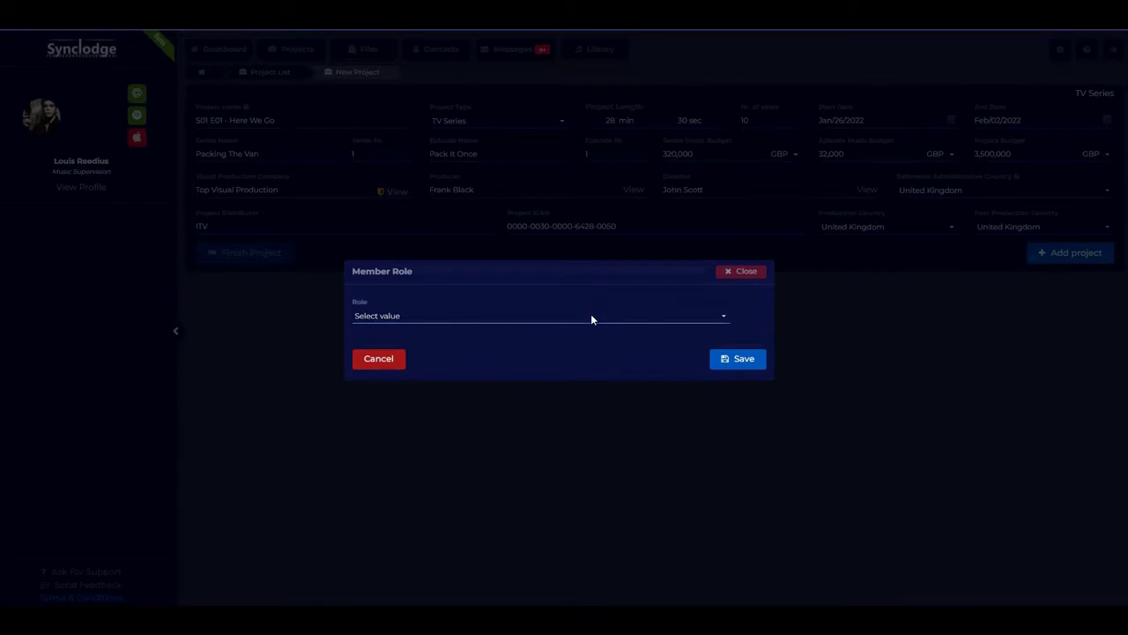
left_click(551, 345)
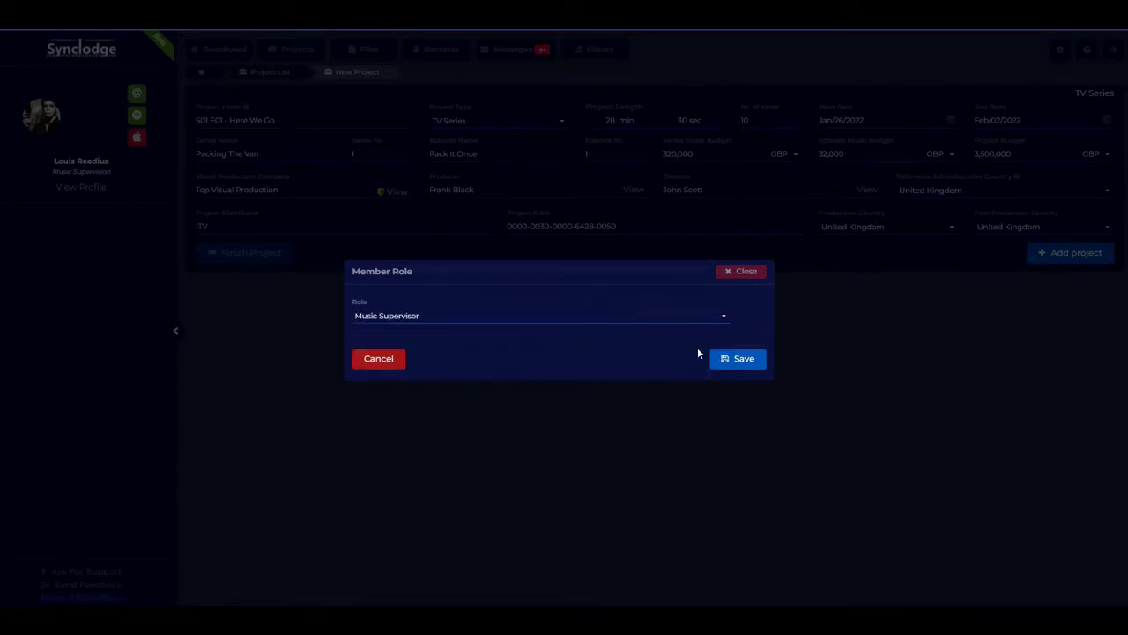
left_click(733, 361)
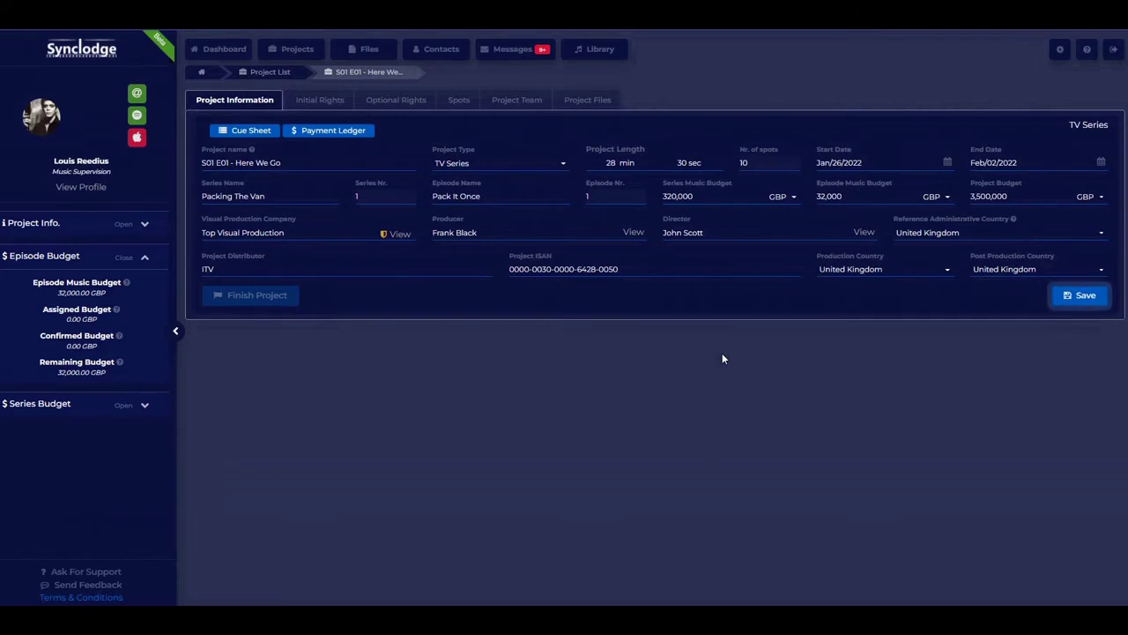
left_click(315, 100)
- Add an initial Broadcast Television (network) right for Western Europe, including United Kingdom and Ireland
left_click(251, 130)
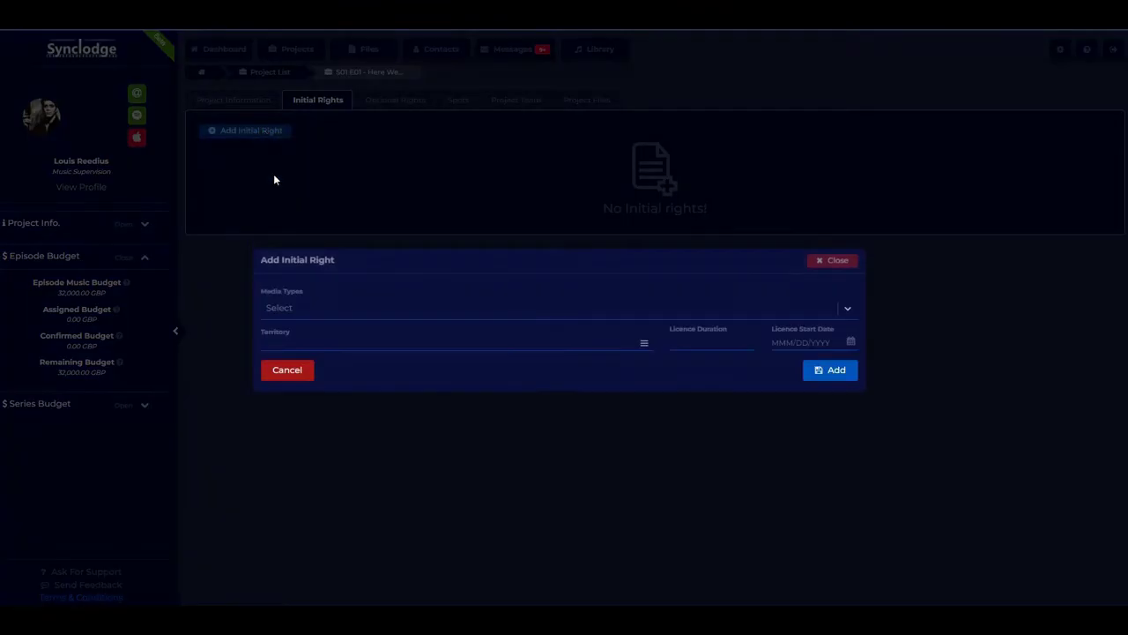
left_click(351, 310)
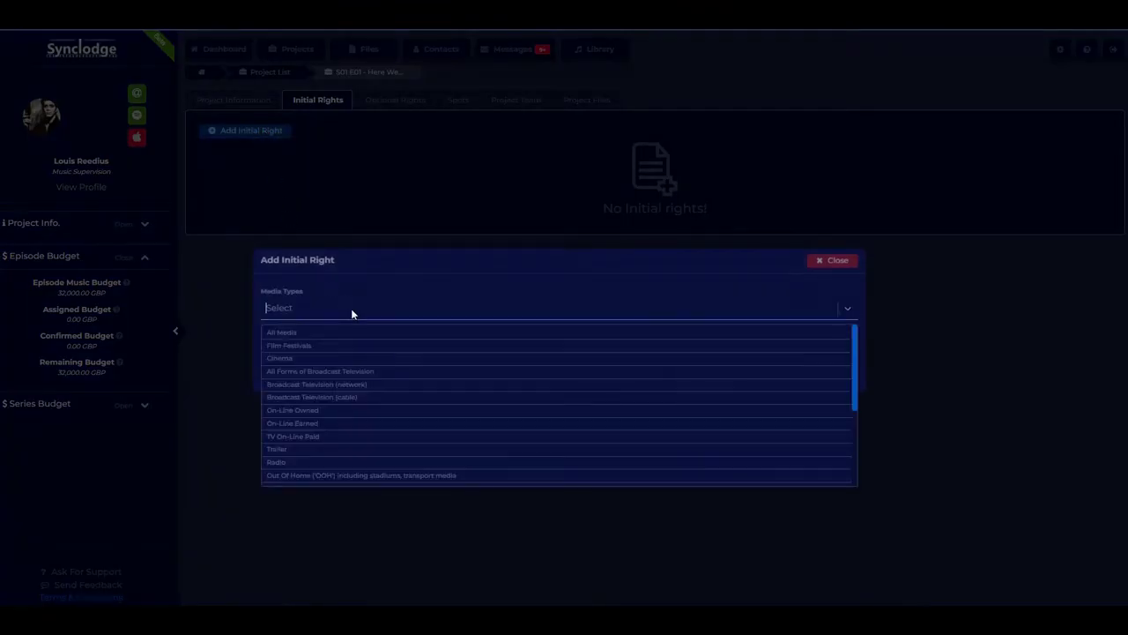
left_click(364, 384)
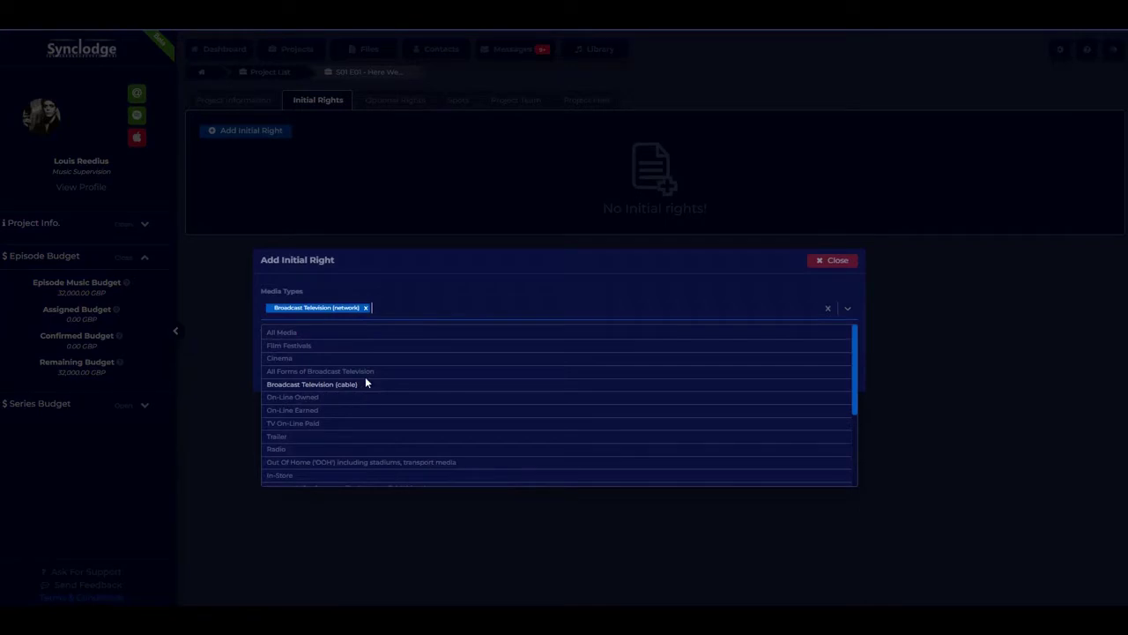
left_click(424, 294)
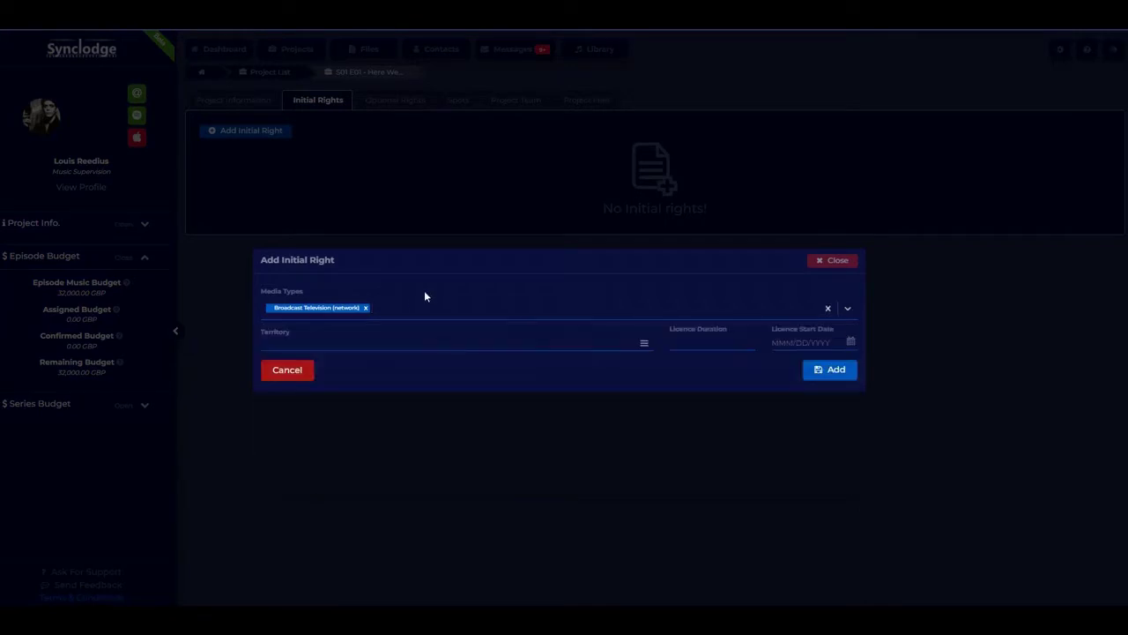
left_click(645, 346)
left_click(372, 325)
left_click(372, 323)
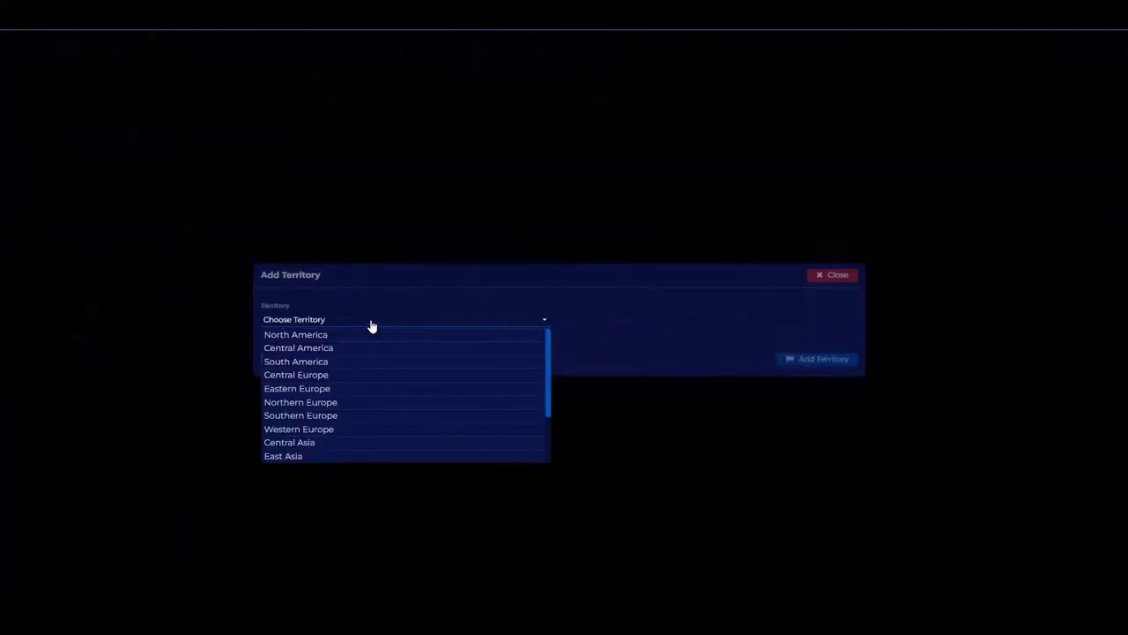
left_click(364, 430)
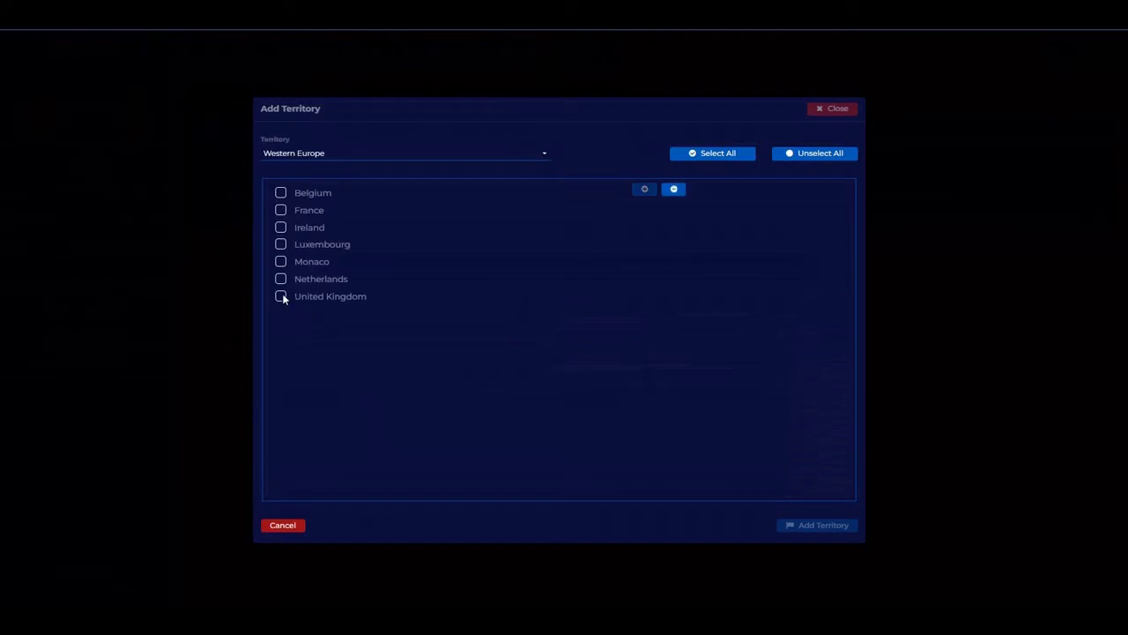
left_click(281, 298)
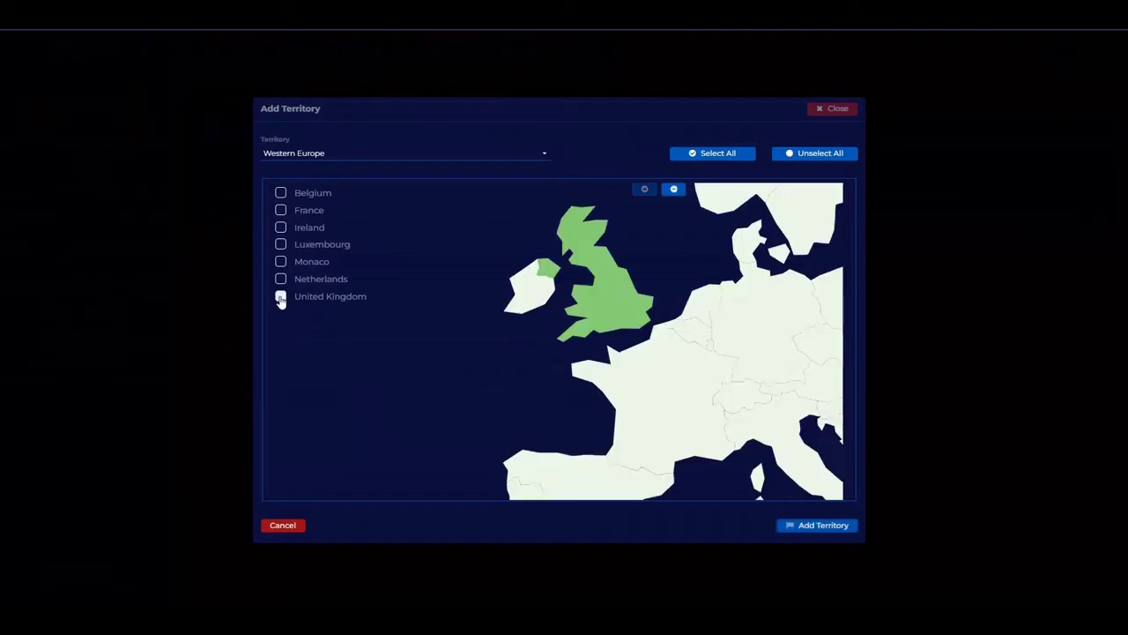
left_click(280, 229)
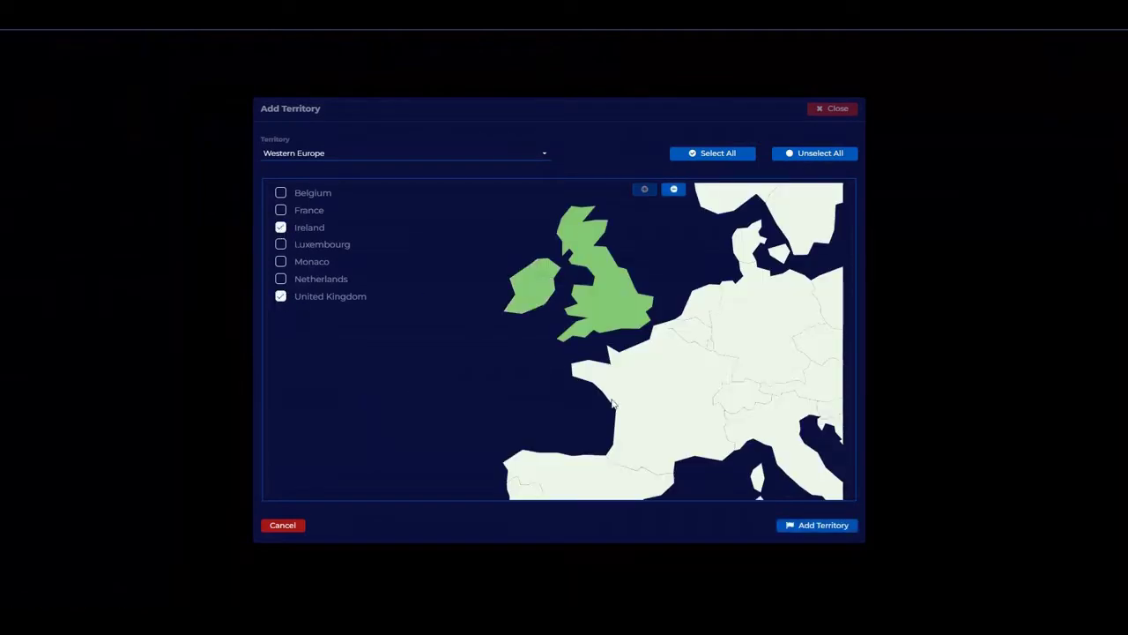
left_click(828, 529)
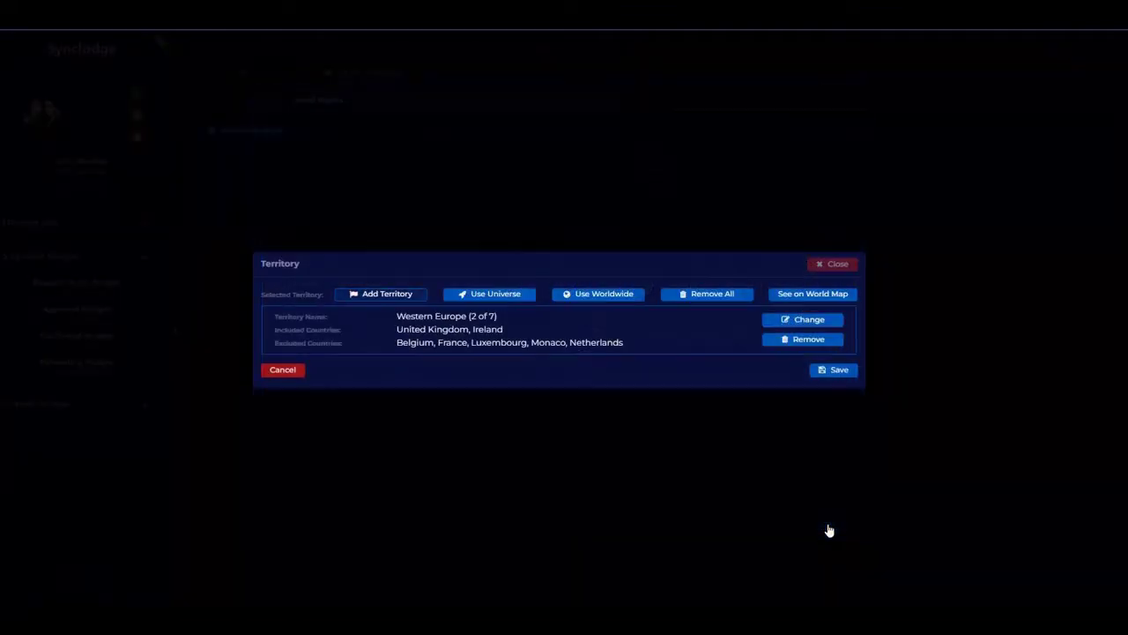
left_click(824, 369)
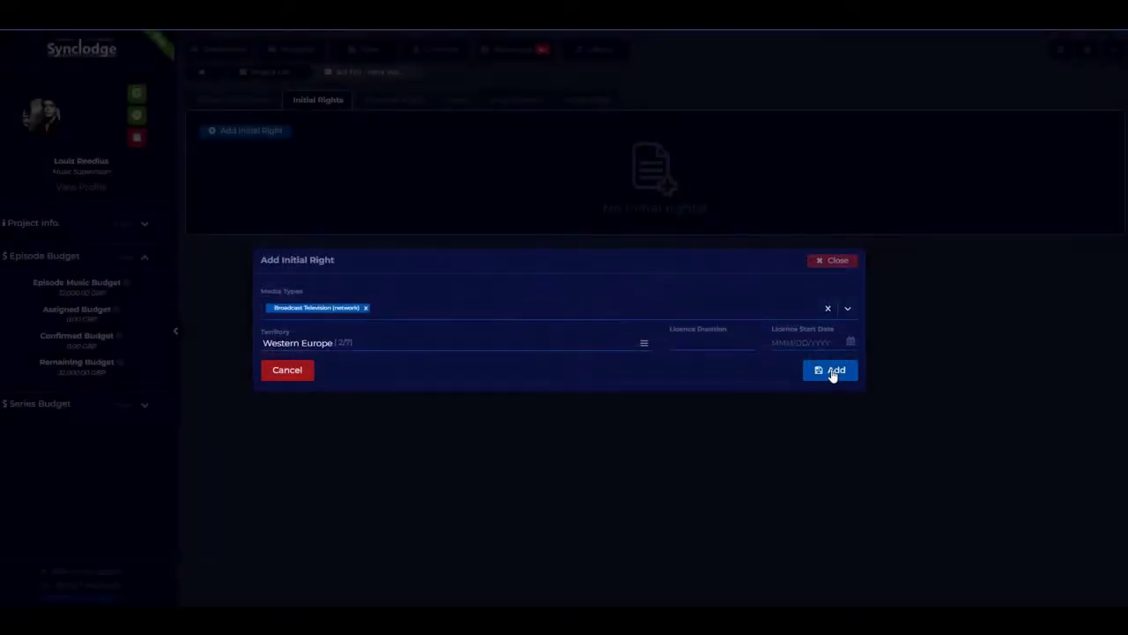
- Make that right In Perpetuity starting 28 February 2022 and save it
left_click(706, 343)
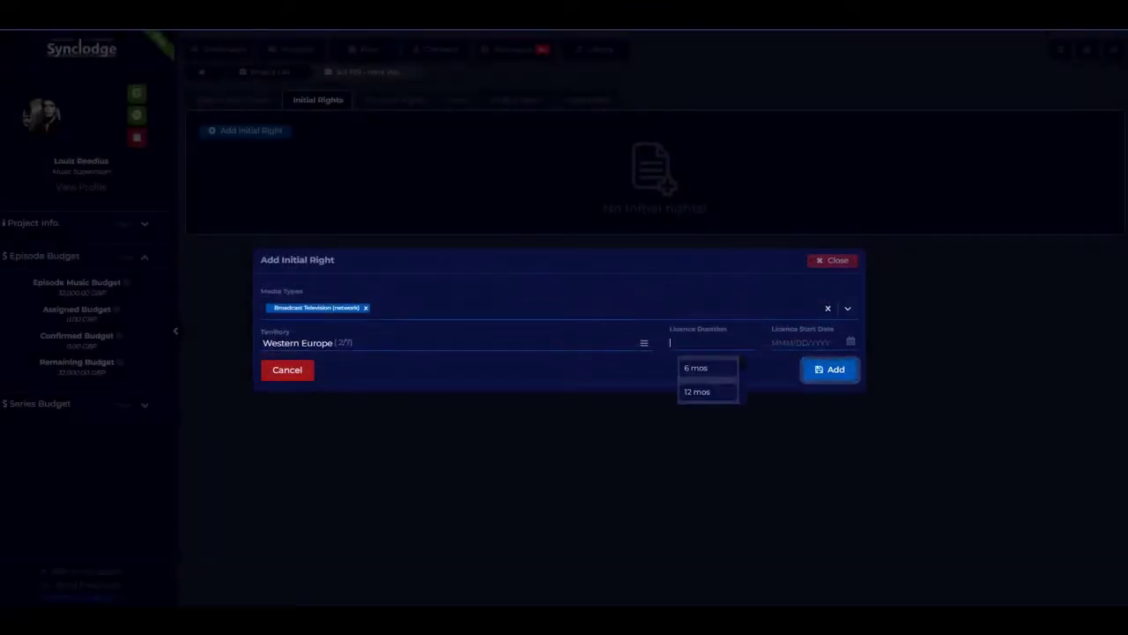
left_click(708, 384)
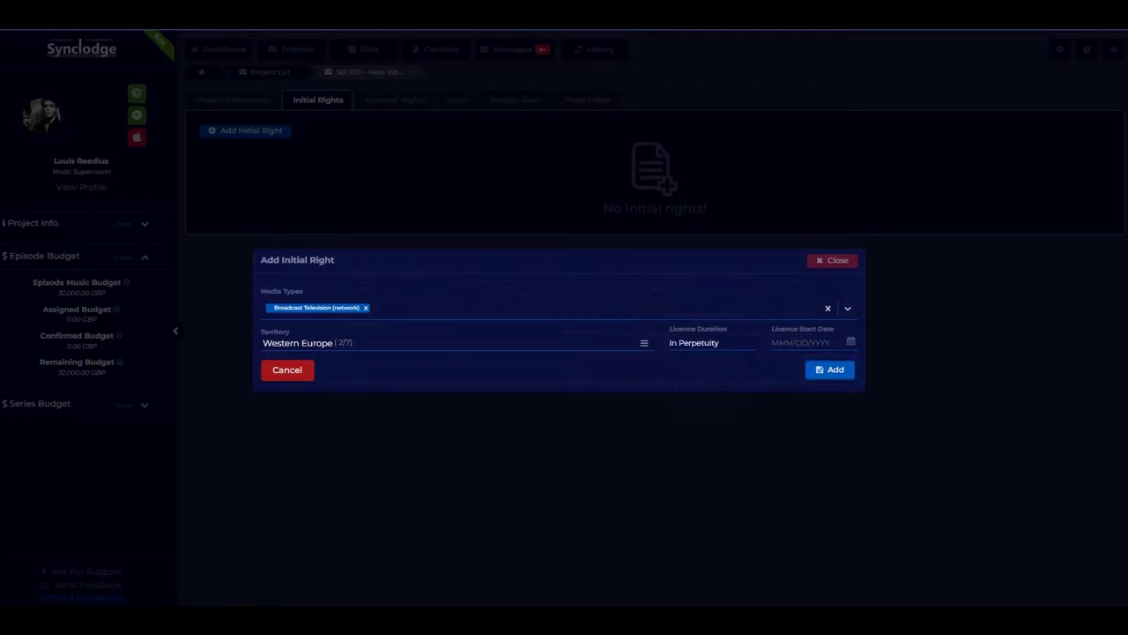
left_click(801, 342)
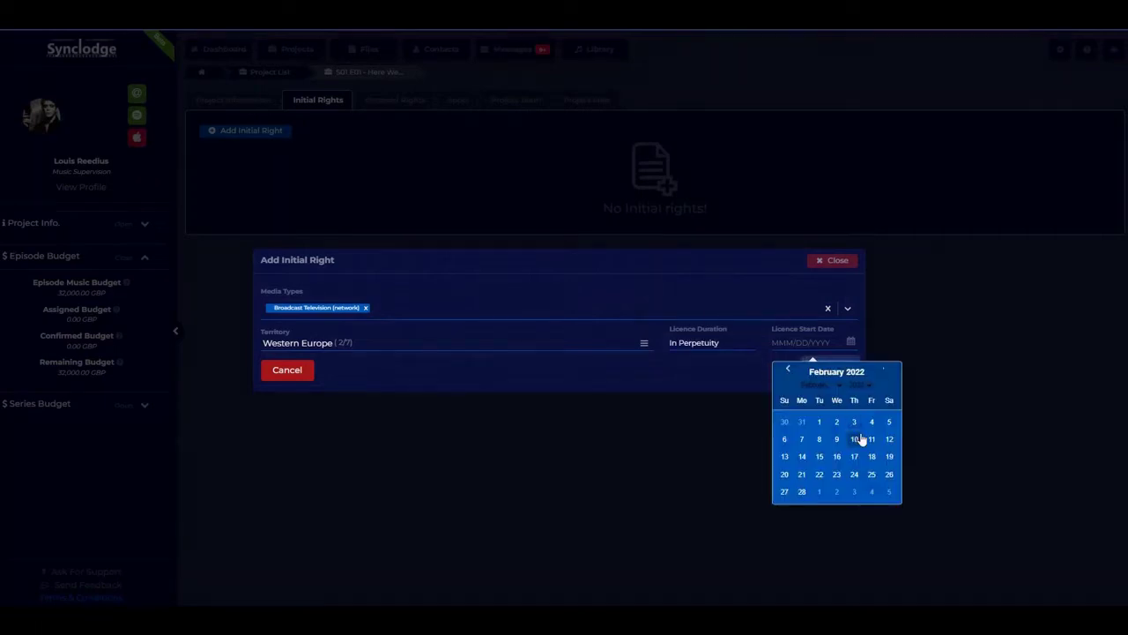
left_click(803, 491)
left_click(820, 374)
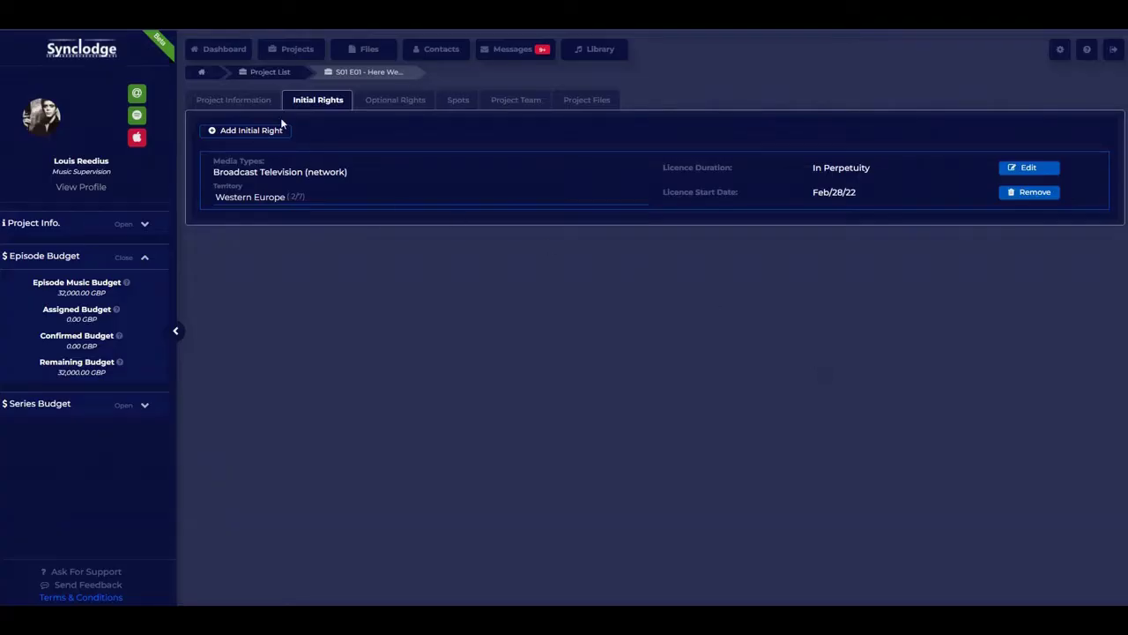
- Add a second initial right for Trailer with a worldwide (WORLD) territory
left_click(265, 132)
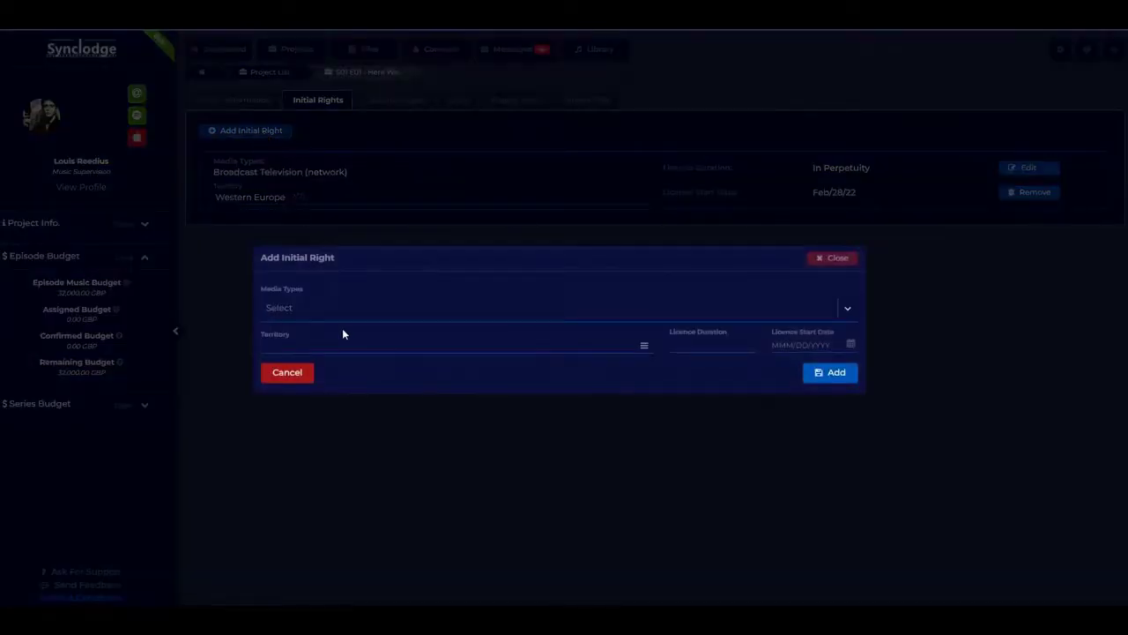
left_click(347, 321)
left_click(348, 450)
left_click(483, 325)
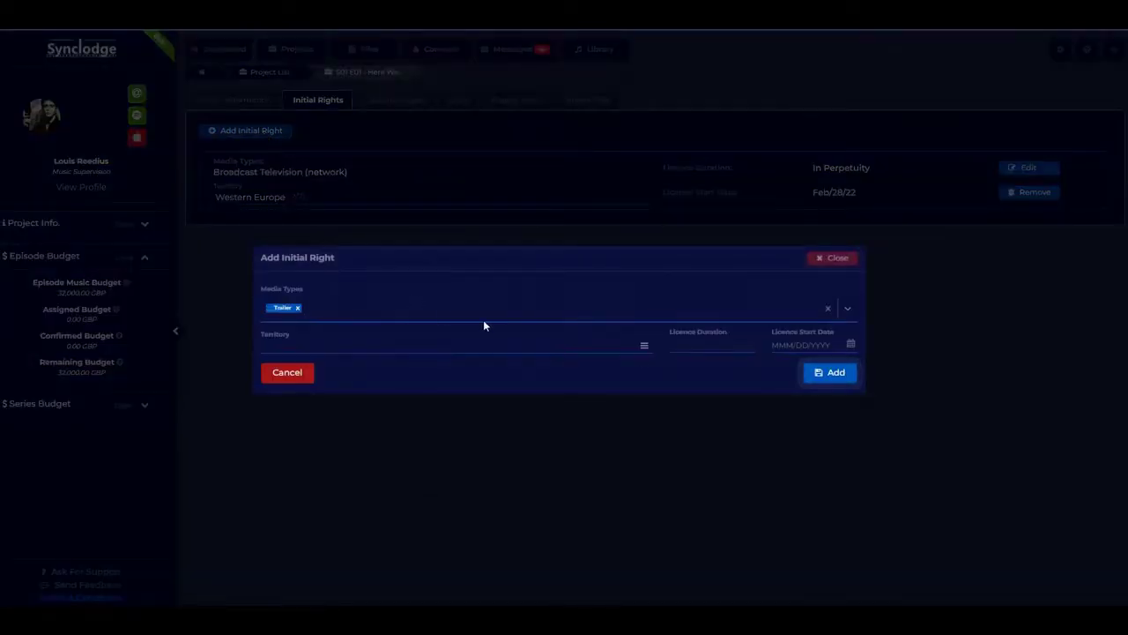
left_click(644, 346)
left_click(621, 324)
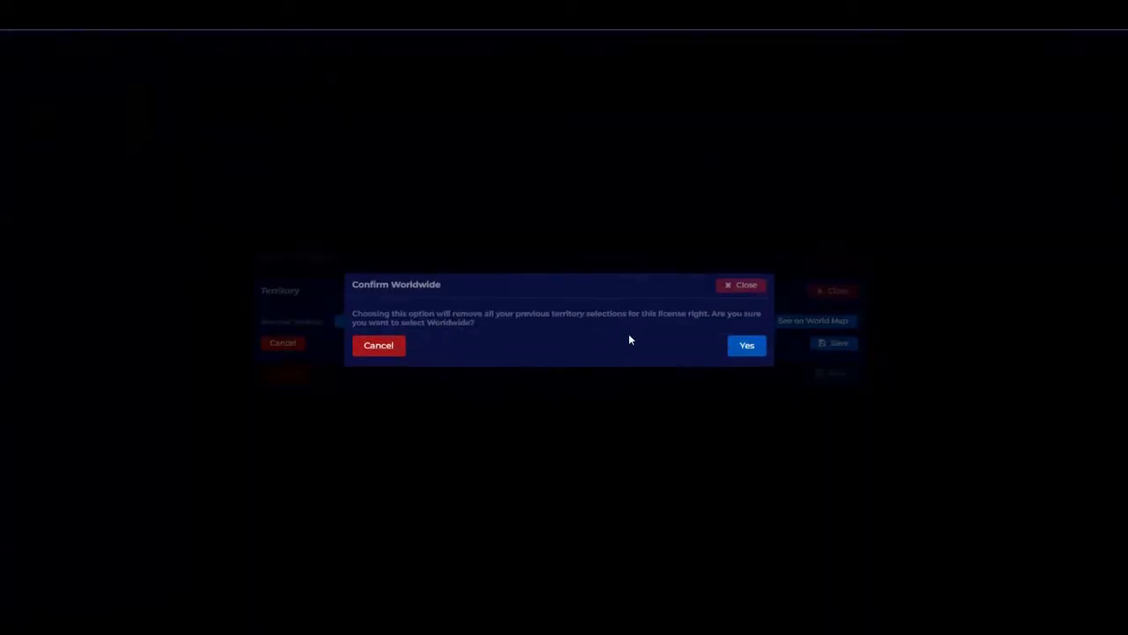
left_click(741, 350)
left_click(831, 365)
- Make the Trailer right In Perpetuity starting 31 January 2022 and save it
left_click(696, 345)
left_click(714, 386)
left_click(799, 345)
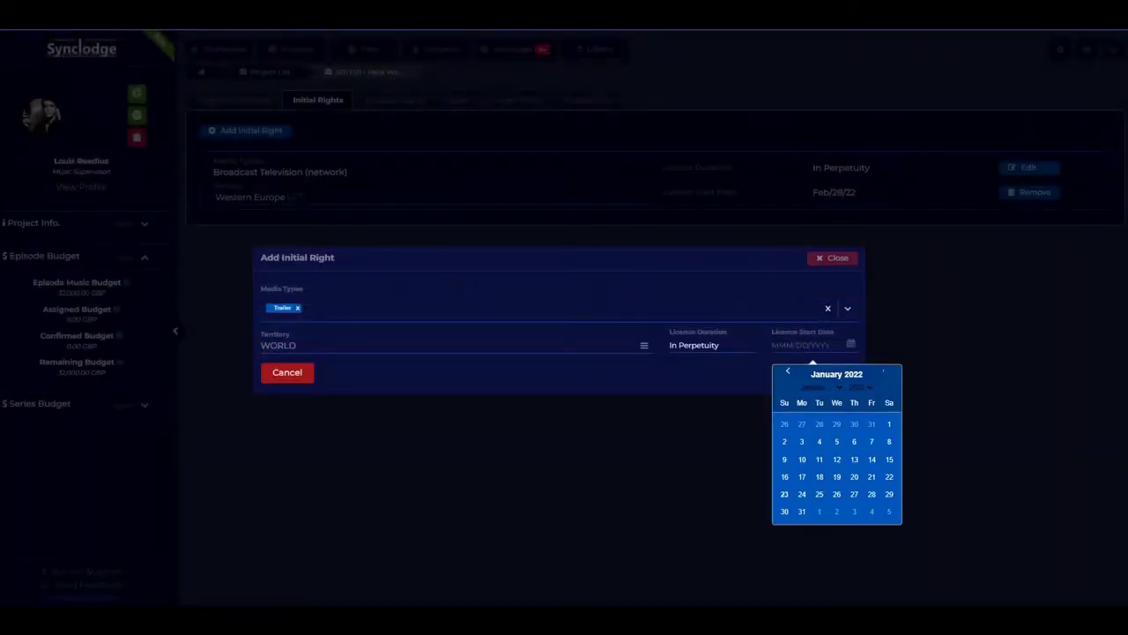
left_click(801, 511)
left_click(829, 374)
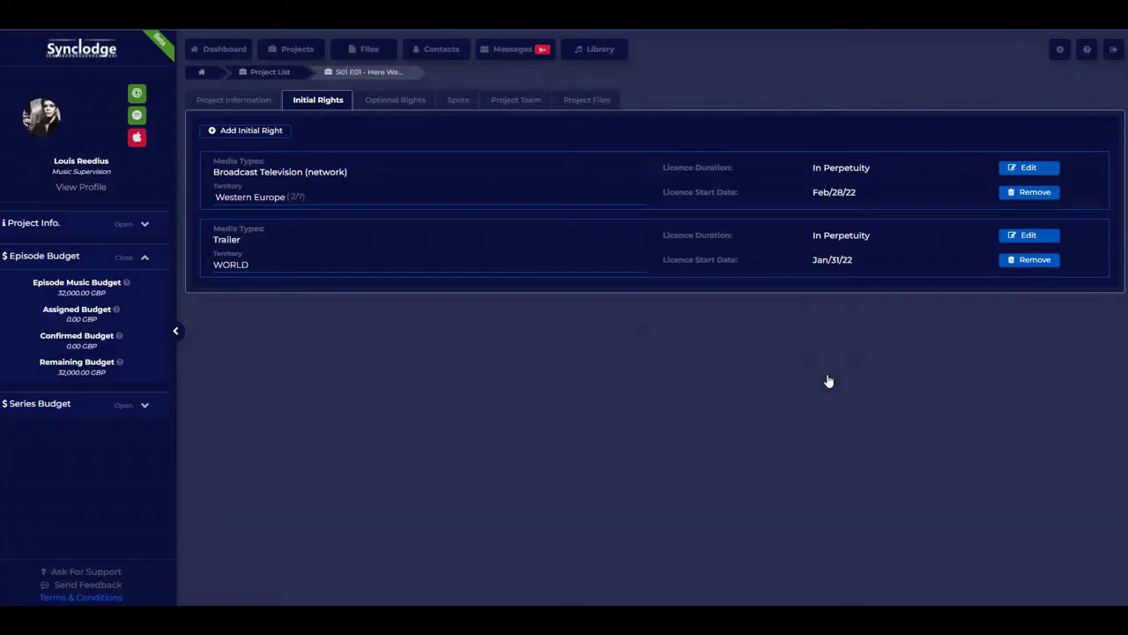
left_click(391, 100)
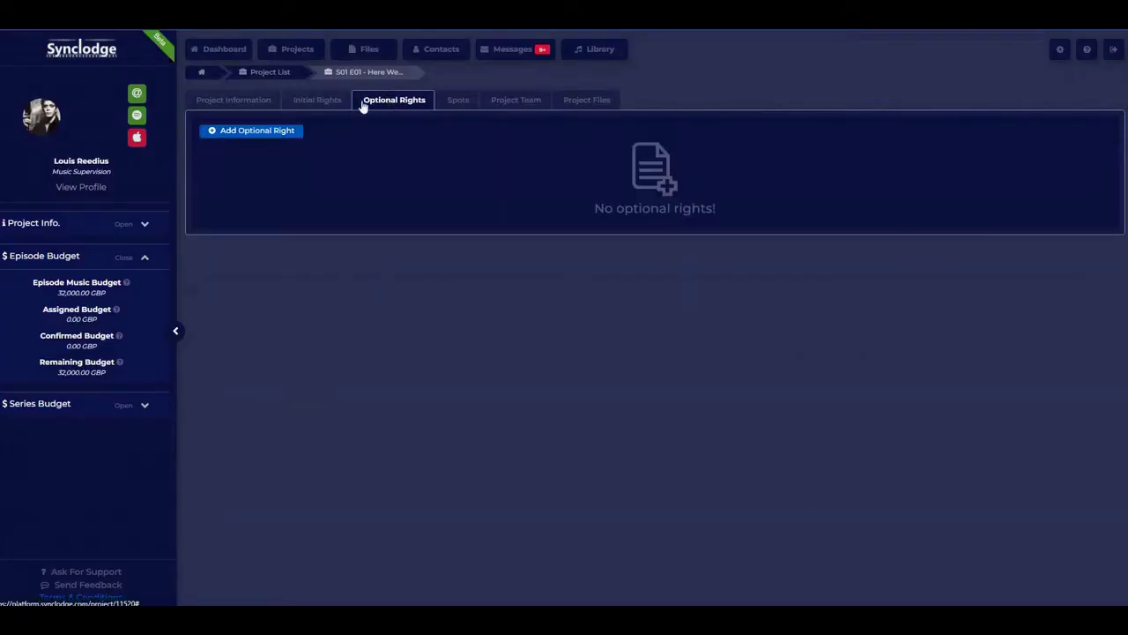
- Add an optional right for On-Line Owned media with a WORLD territory
left_click(283, 136)
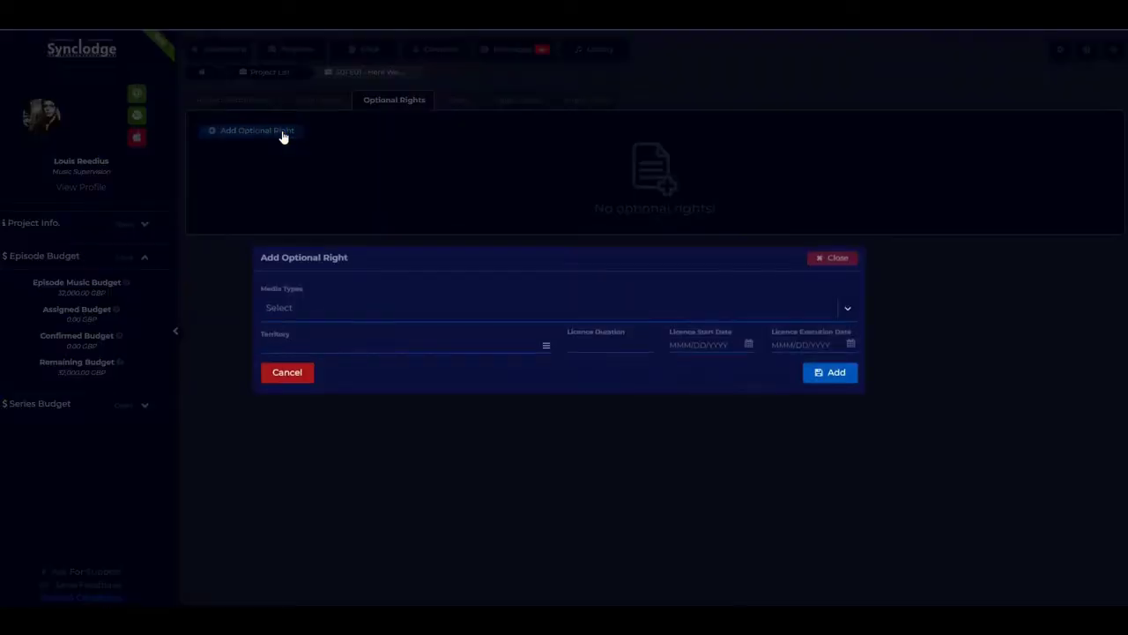
left_click(367, 323)
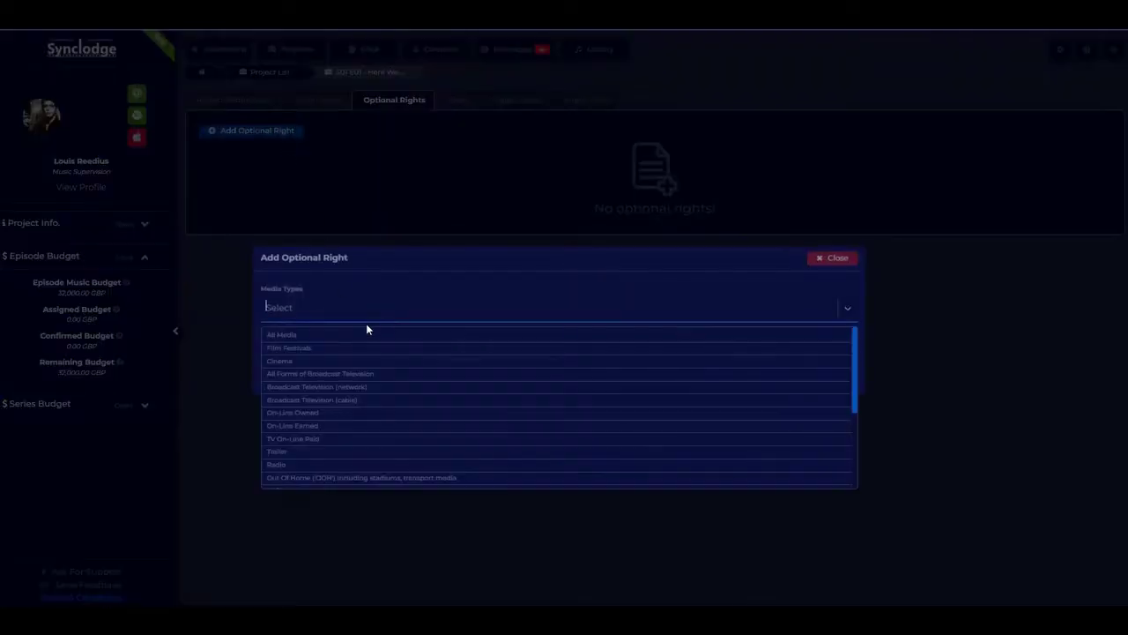
left_click(356, 415)
left_click(423, 302)
left_click(547, 346)
left_click(591, 323)
left_click(743, 346)
left_click(829, 362)
- Set it In Perpetuity from 30 March 2022, execution date 2 March 2022, and save
left_click(605, 342)
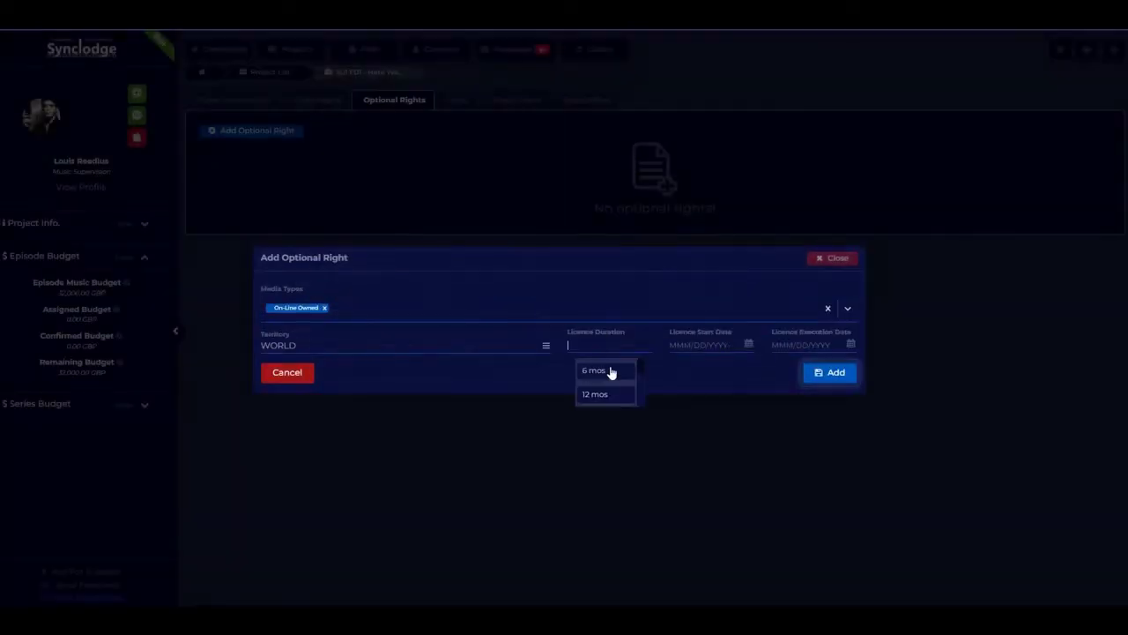
left_click(605, 389)
left_click(701, 345)
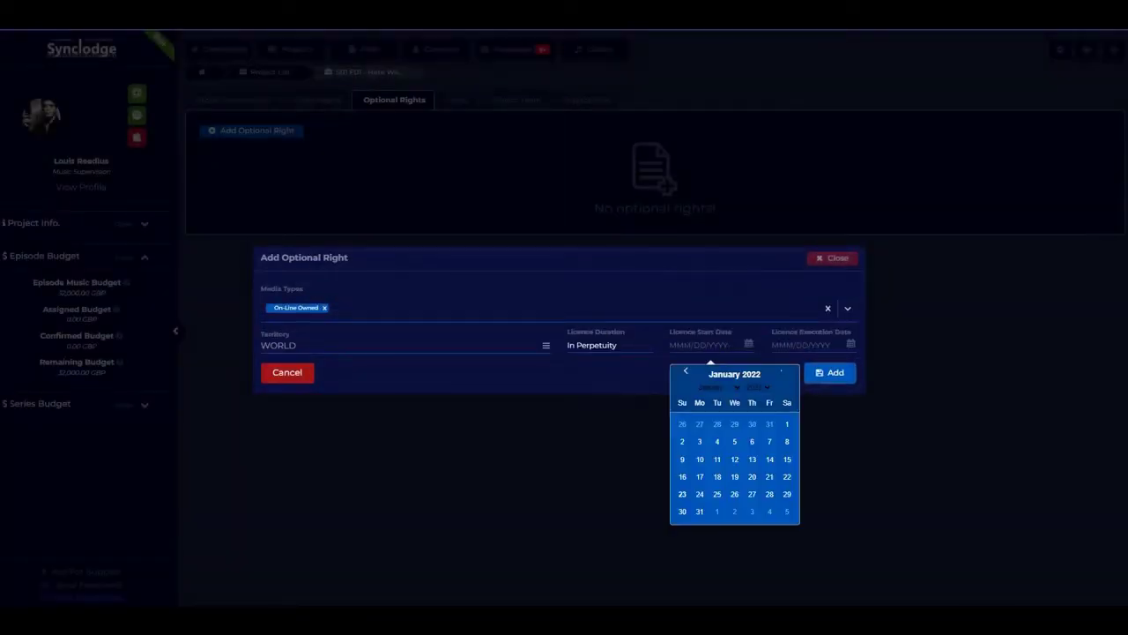
left_click(781, 371)
left_click(781, 371)
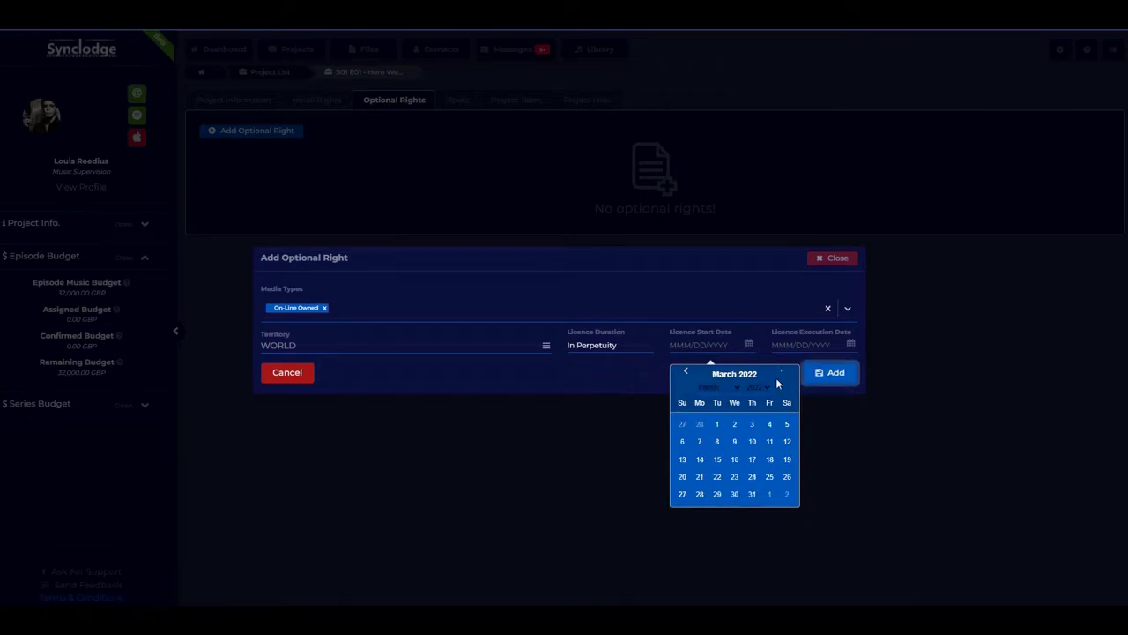
left_click(737, 495)
left_click(850, 344)
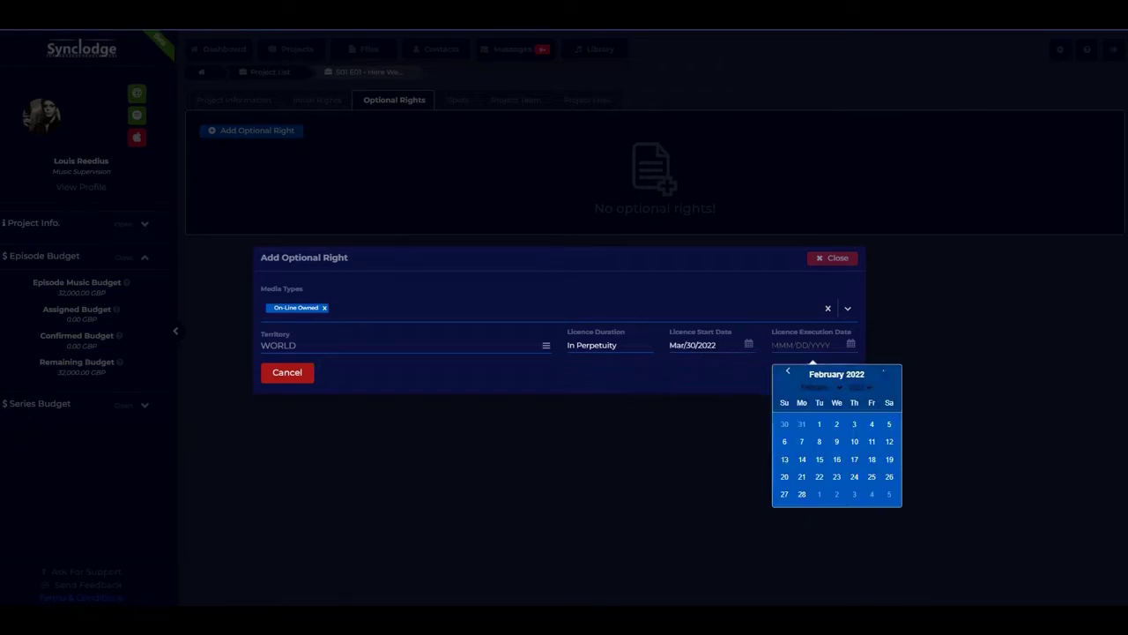
left_click(884, 373)
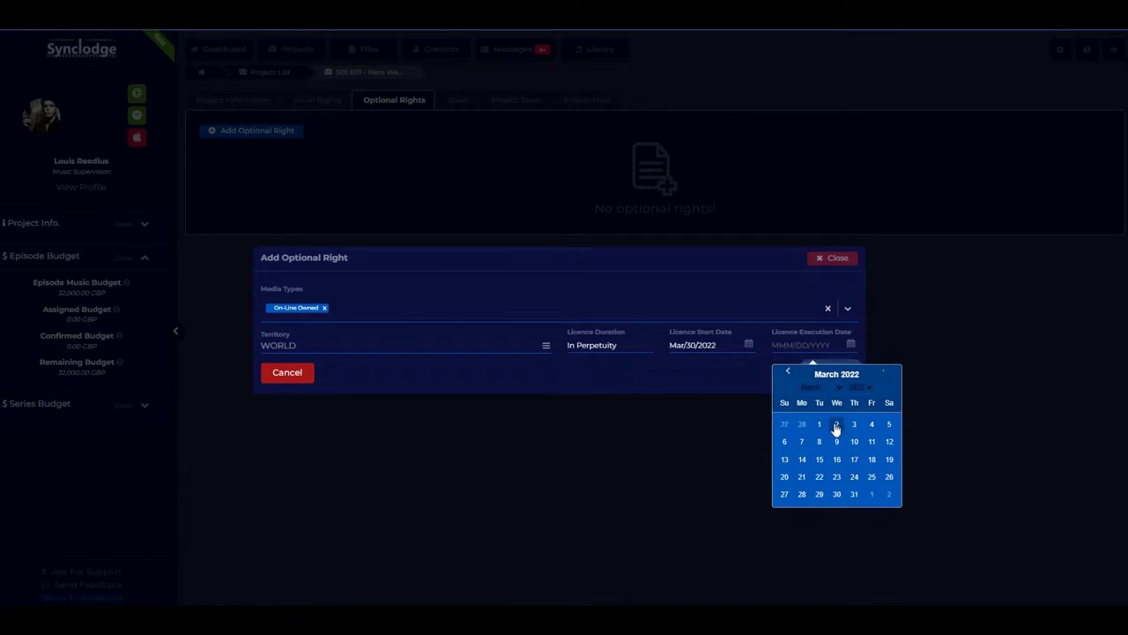
left_click(837, 425)
left_click(826, 374)
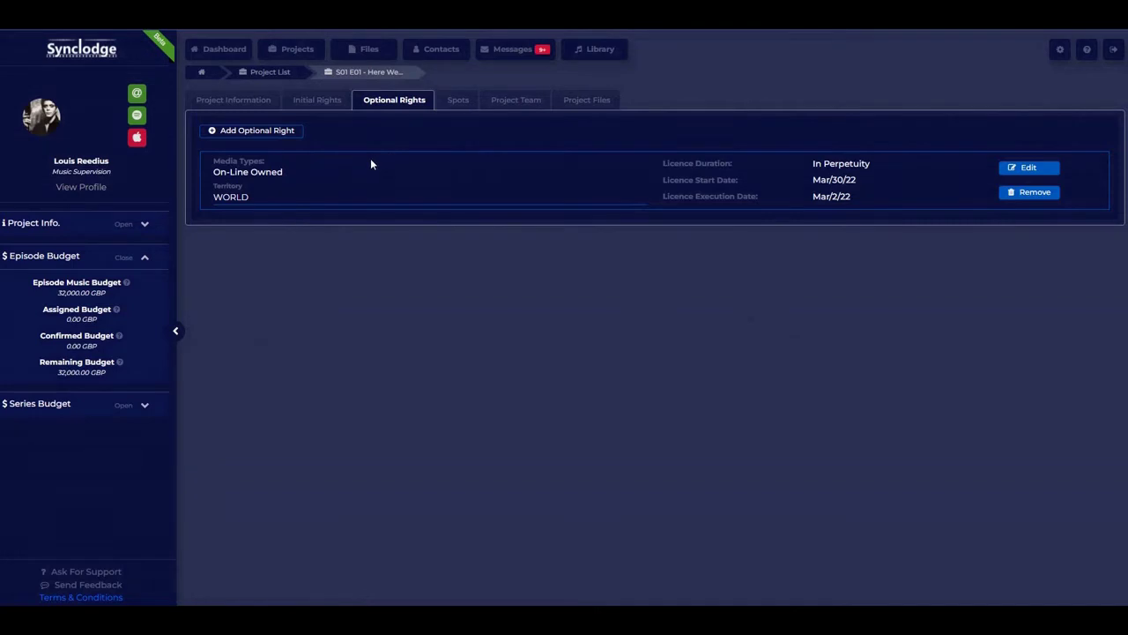
- Give the Director all file permissions, removing administrator and member management rights
left_click(509, 101)
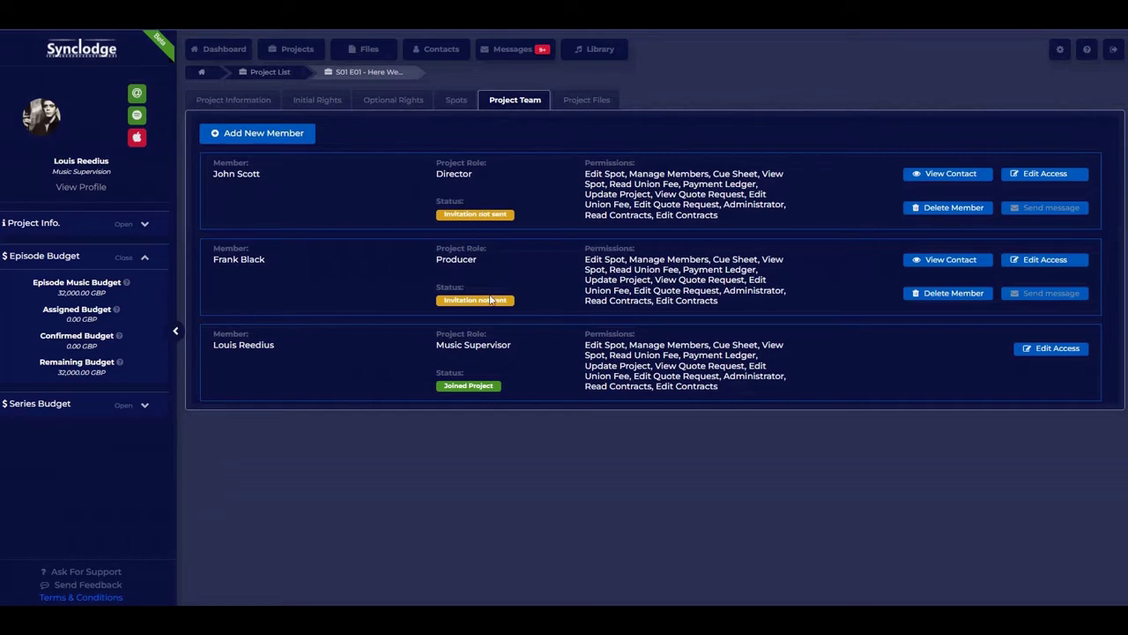
left_click(1044, 174)
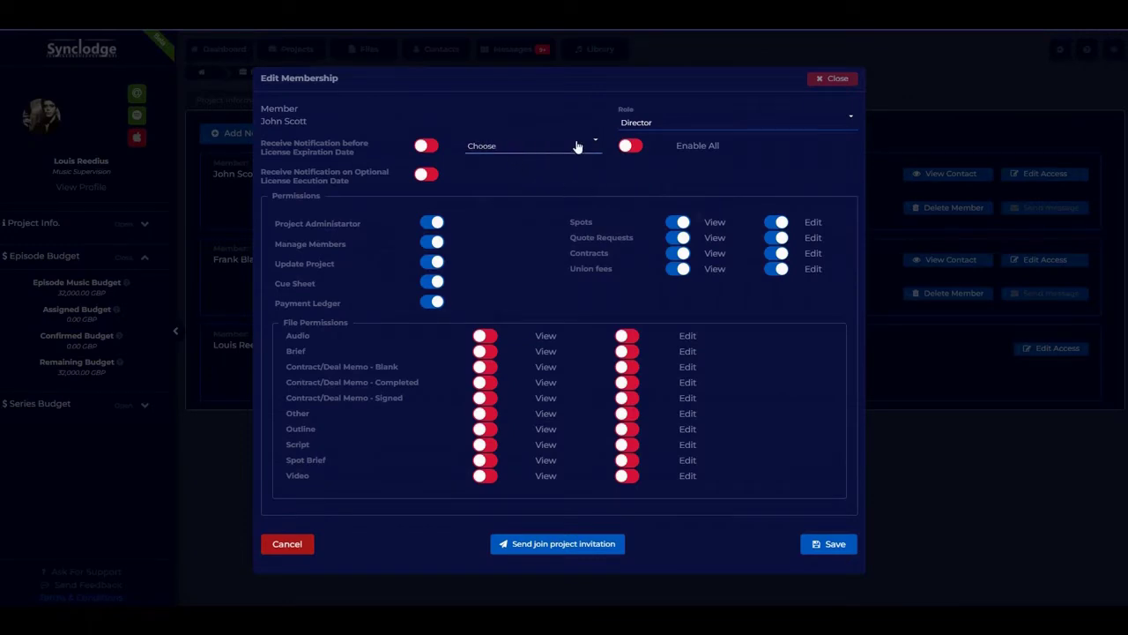
left_click(630, 147)
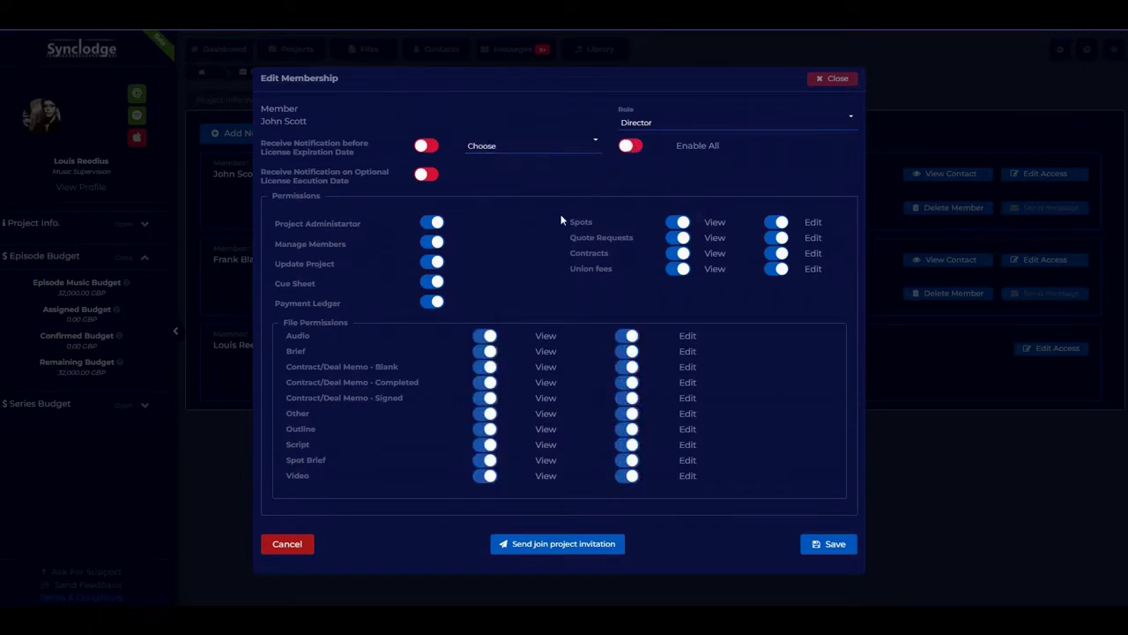
left_click(432, 226)
left_click(426, 243)
- Enable the Director's licence notifications 30 days before expiration and save the access changes
left_click(430, 177)
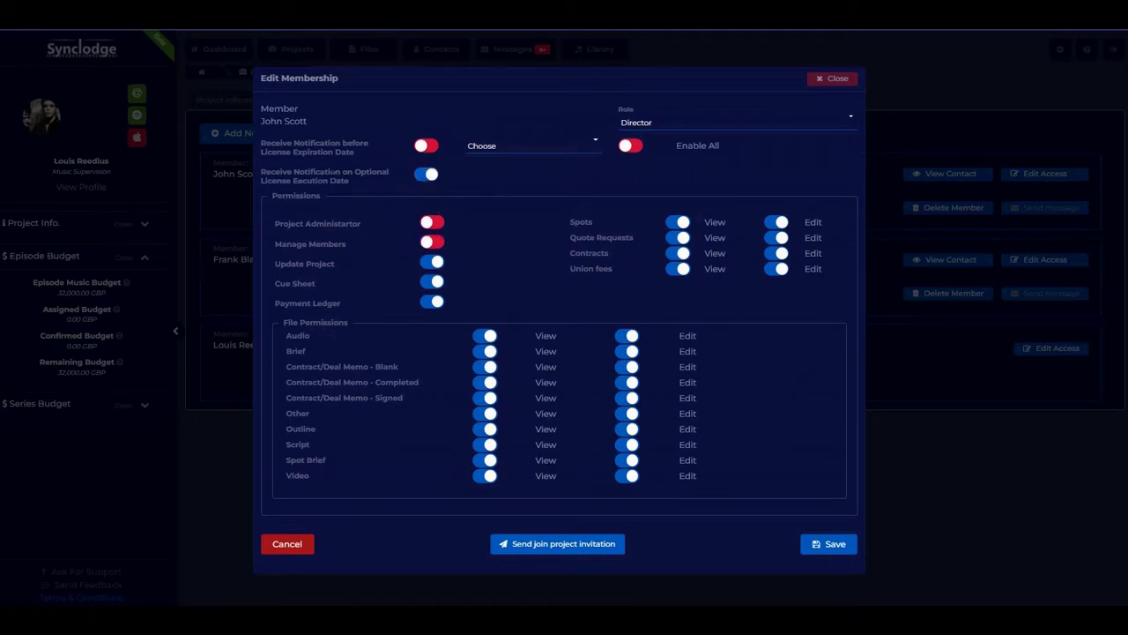
left_click(432, 147)
left_click(486, 147)
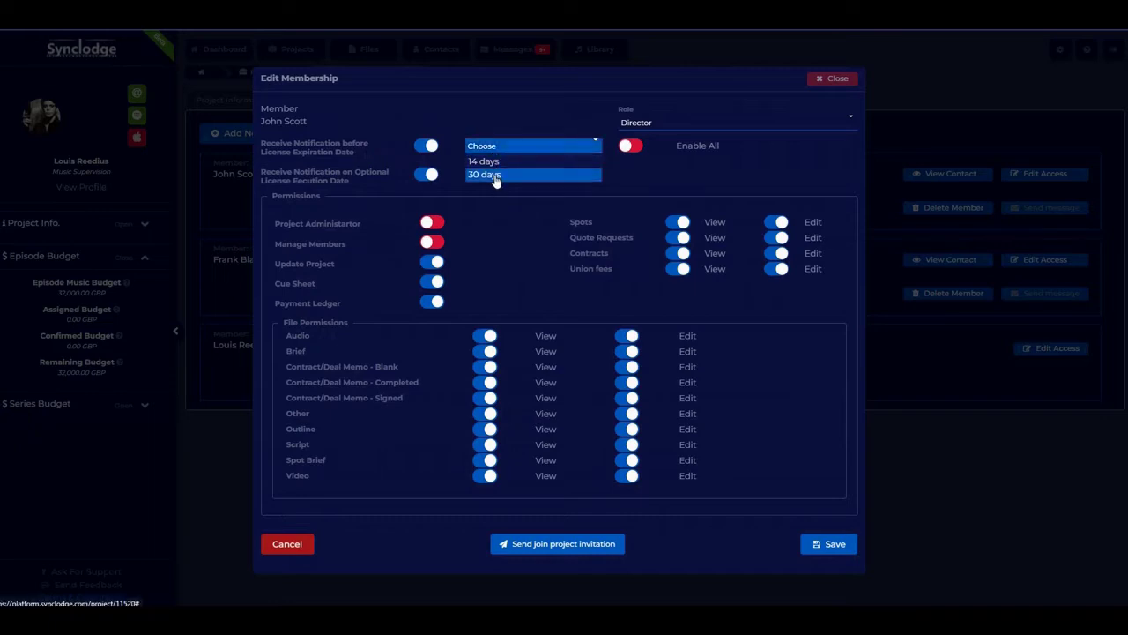
left_click(494, 176)
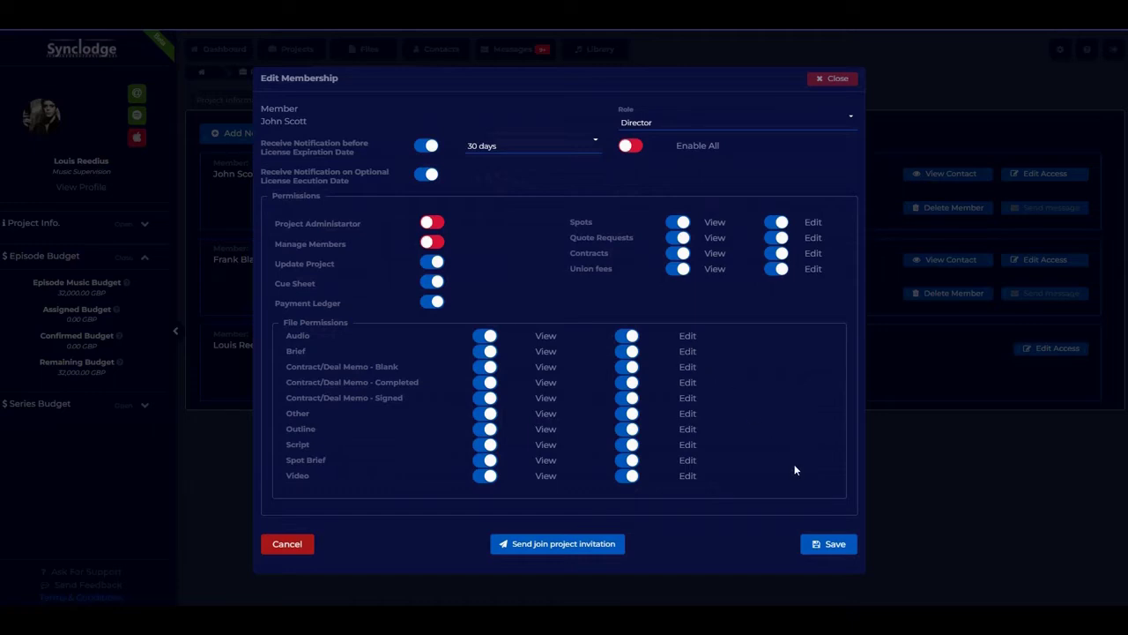
left_click(835, 544)
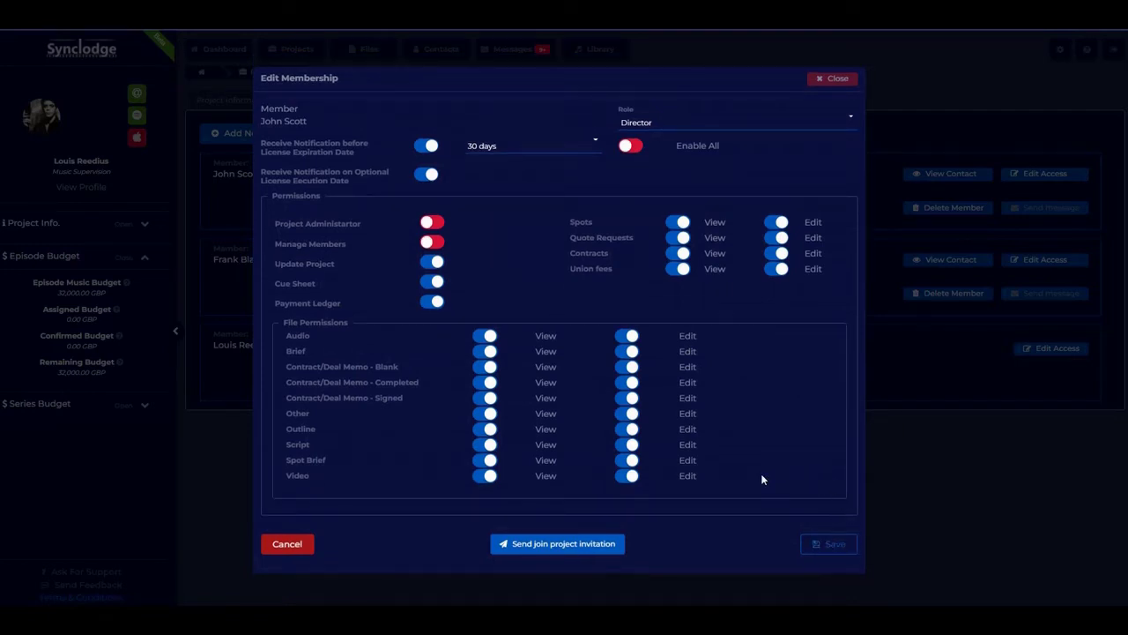
left_click(827, 79)
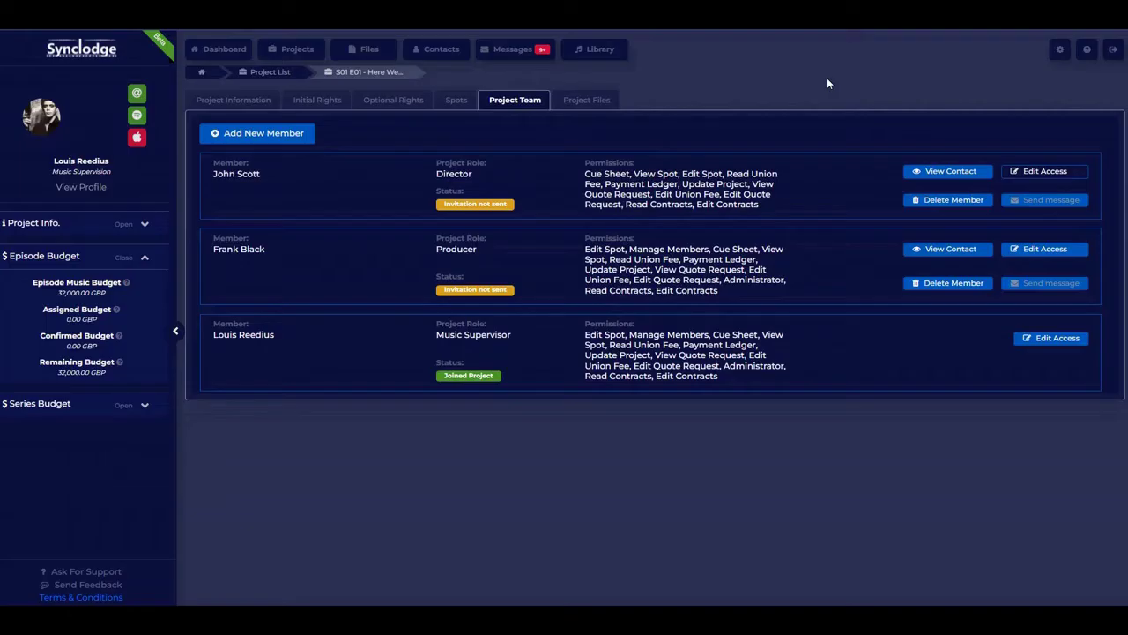
- Add an existing contact as a new team member with role Other, titled 'Show Runner'
left_click(1018, 250)
left_click(291, 137)
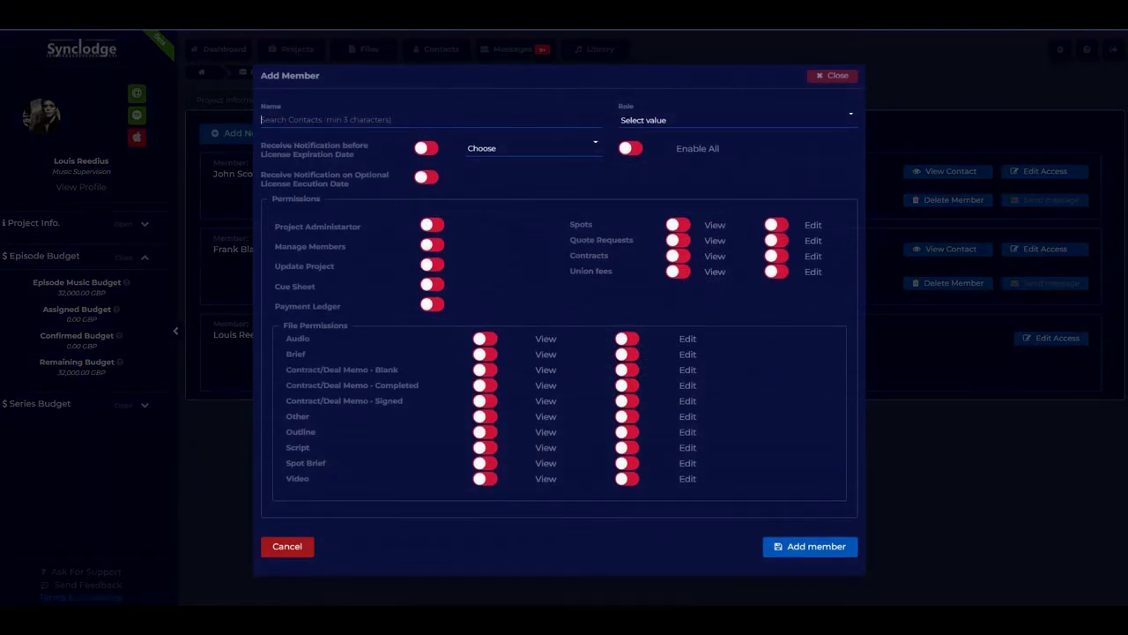
type("Ray")
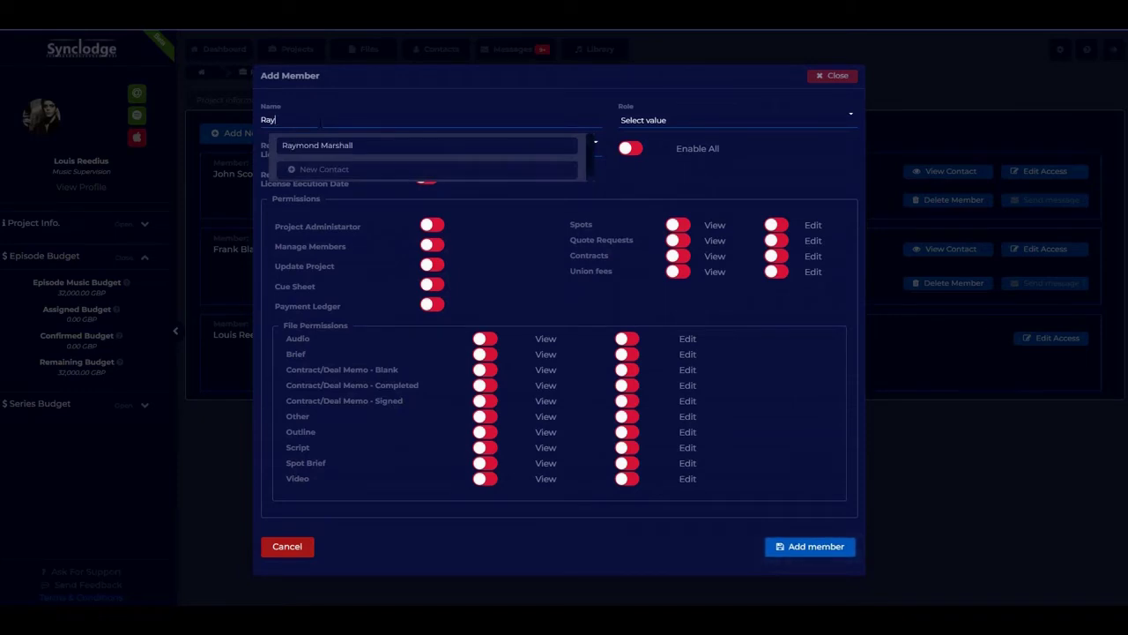
left_click(344, 145)
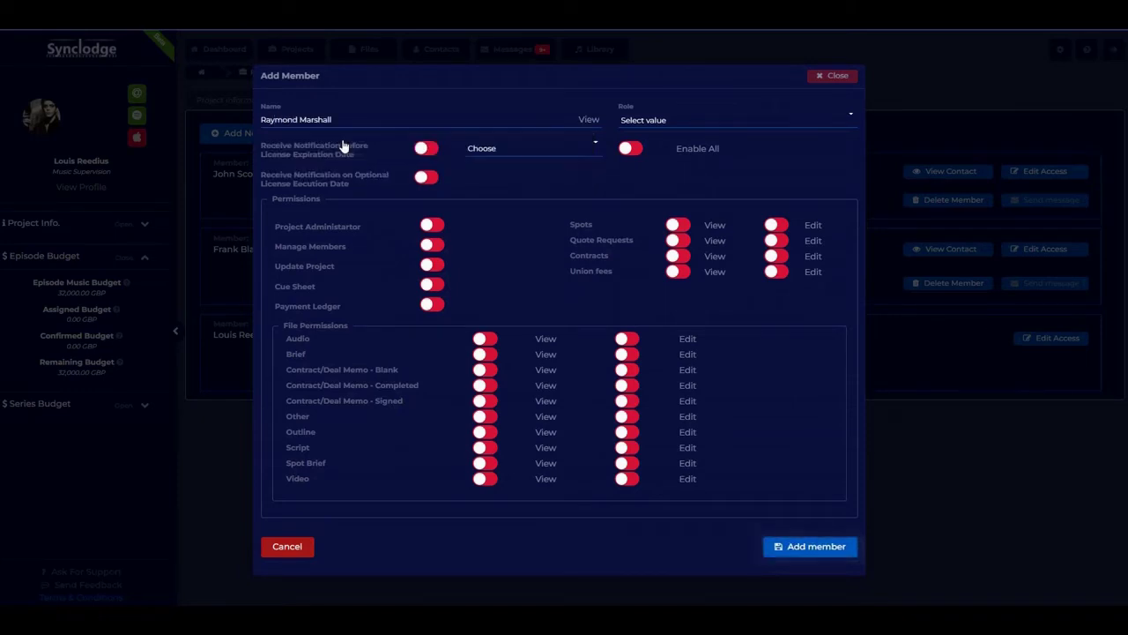
left_click(665, 121)
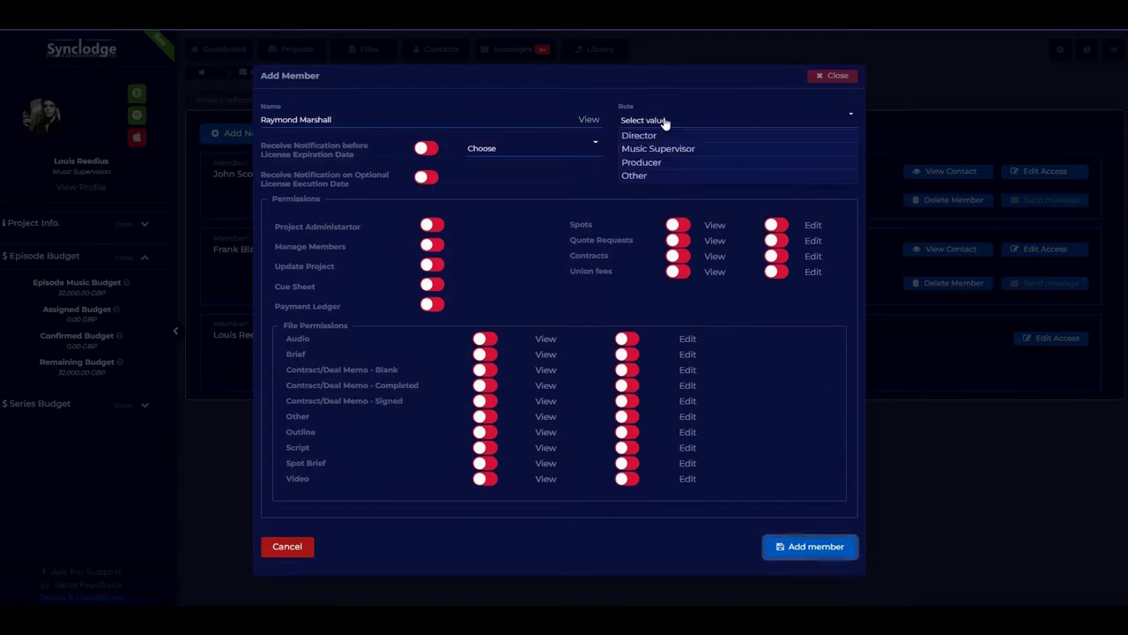
left_click(644, 173)
type("Show Runner")
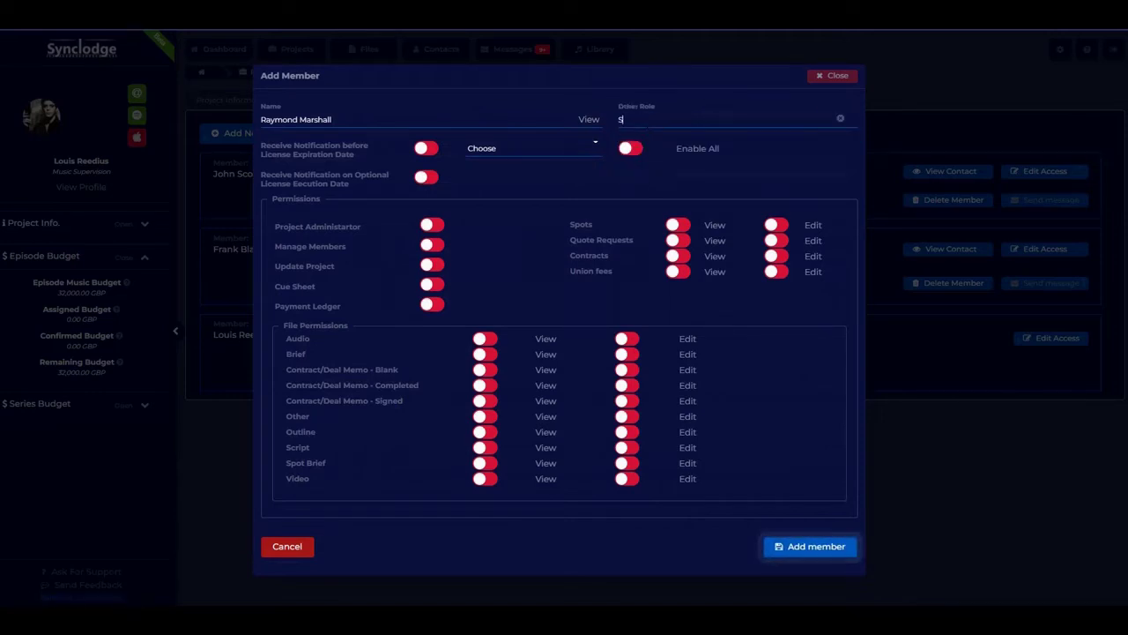
- Grant all permissions with both 30-day licence-expiry alerts, minus administrator and member-management rights, and save
left_click(631, 149)
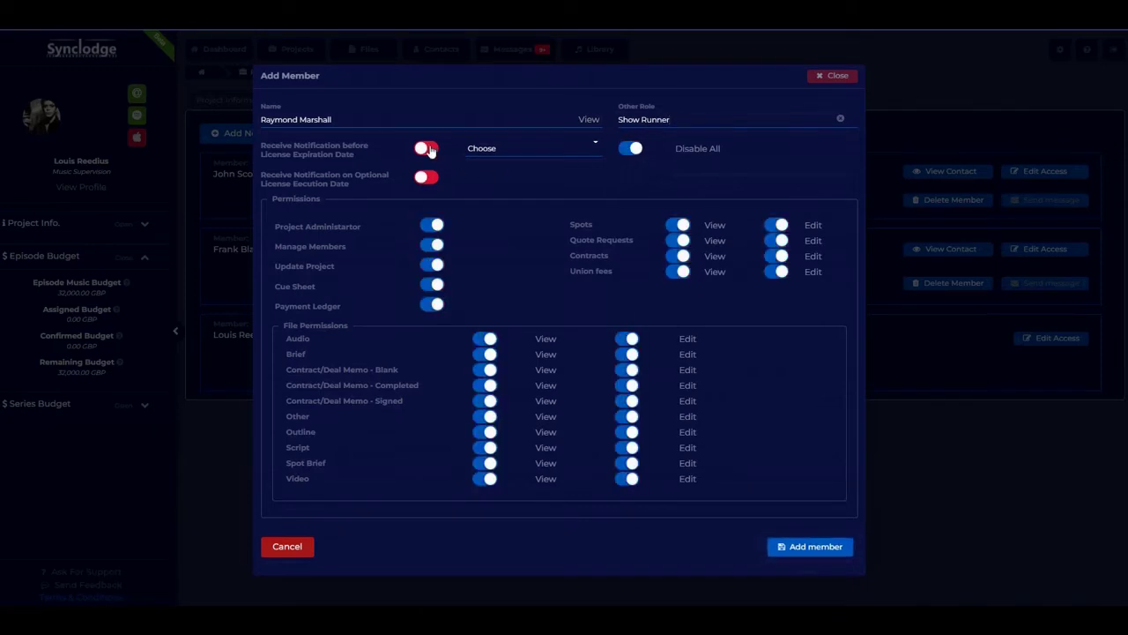
left_click(427, 149)
left_click(427, 178)
left_click(505, 147)
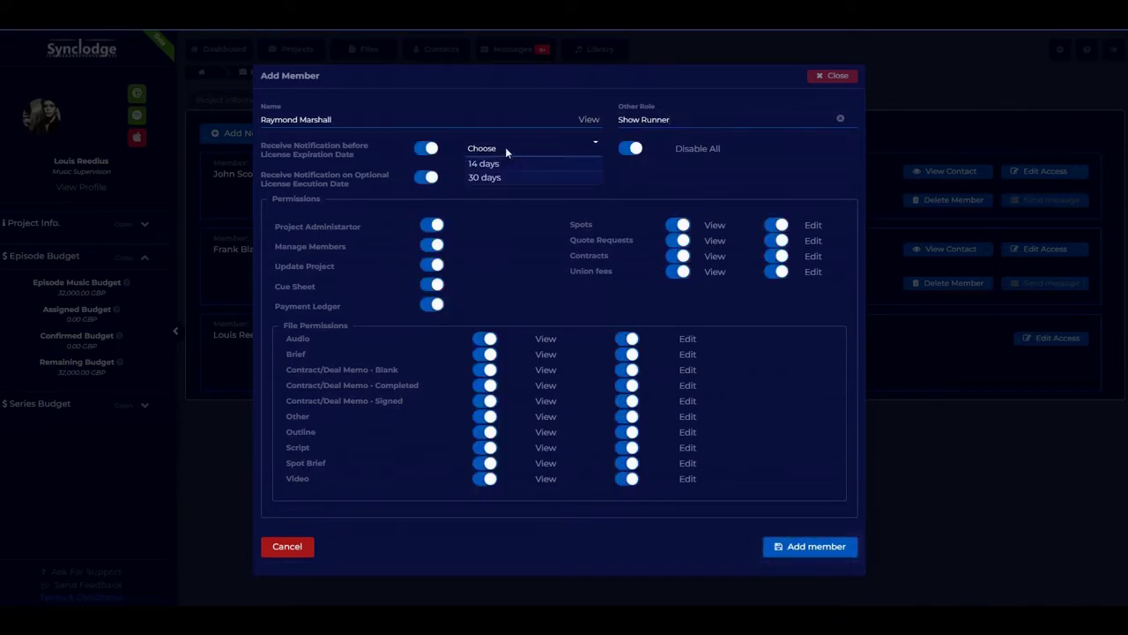
left_click(505, 178)
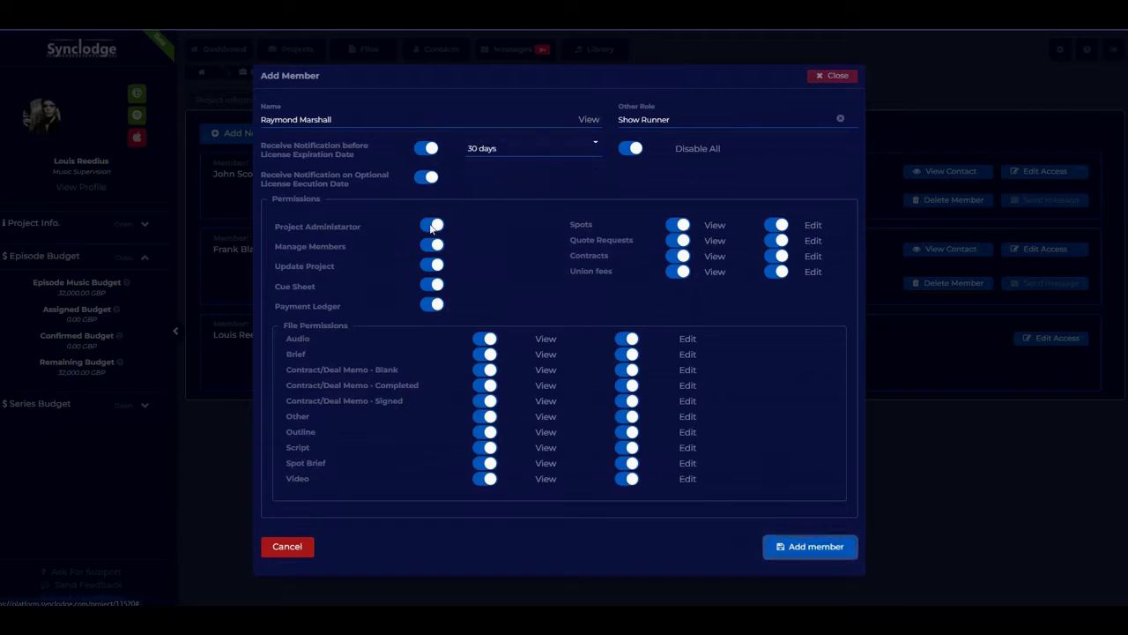
left_click(432, 225)
left_click(432, 246)
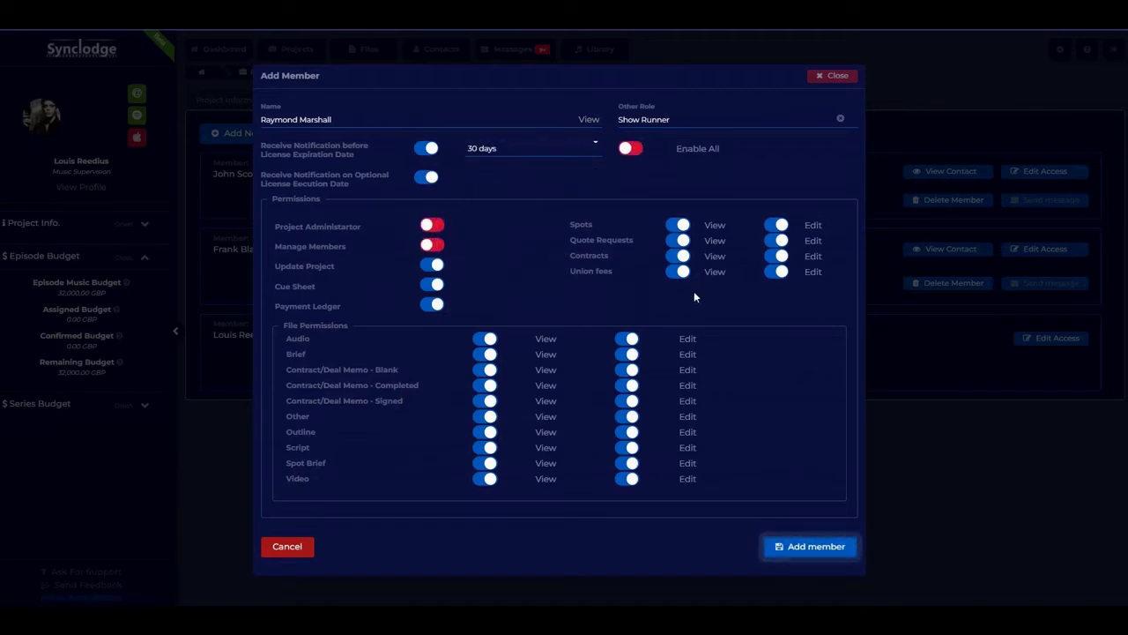
left_click(803, 556)
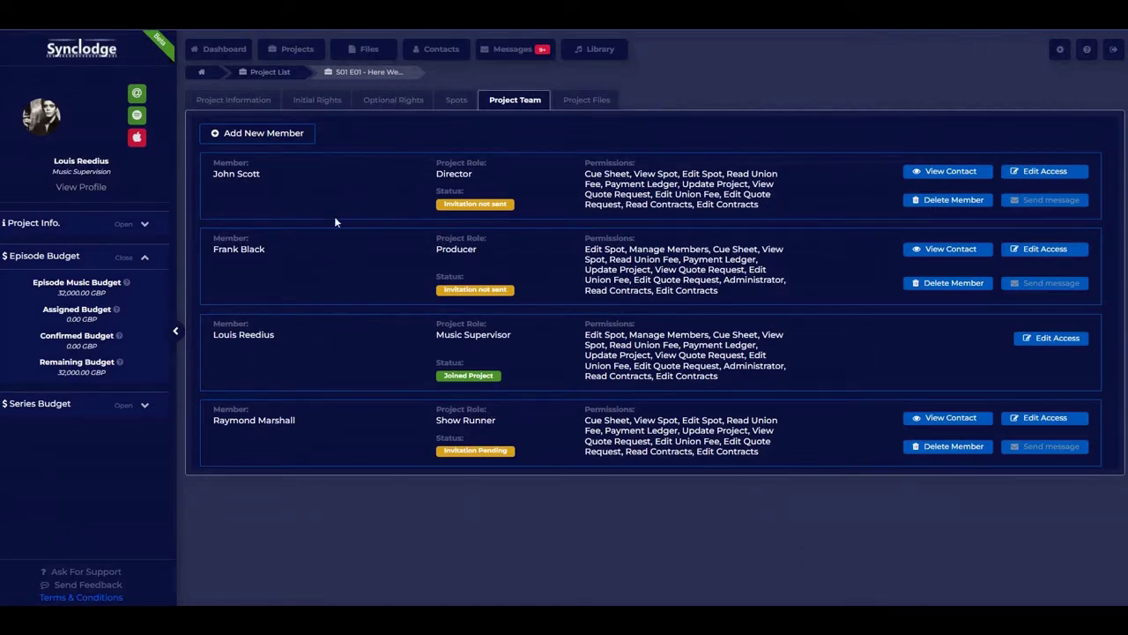
- Attach Spot 1 brief.pdf and the publishing and master rights contracts to the project files
left_click(588, 100)
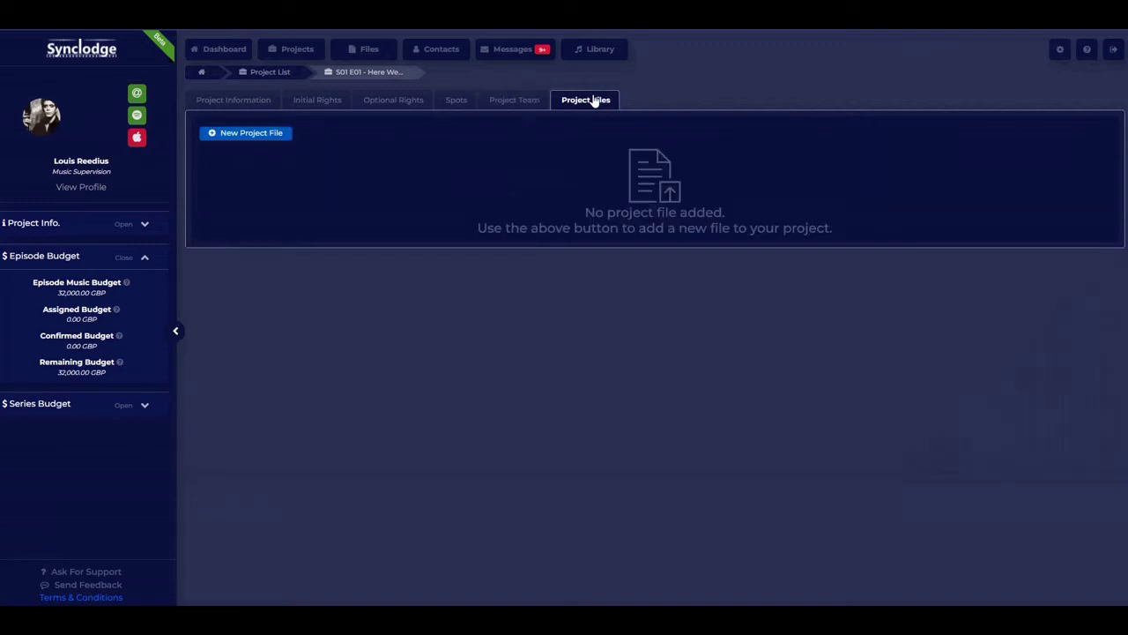
left_click(253, 133)
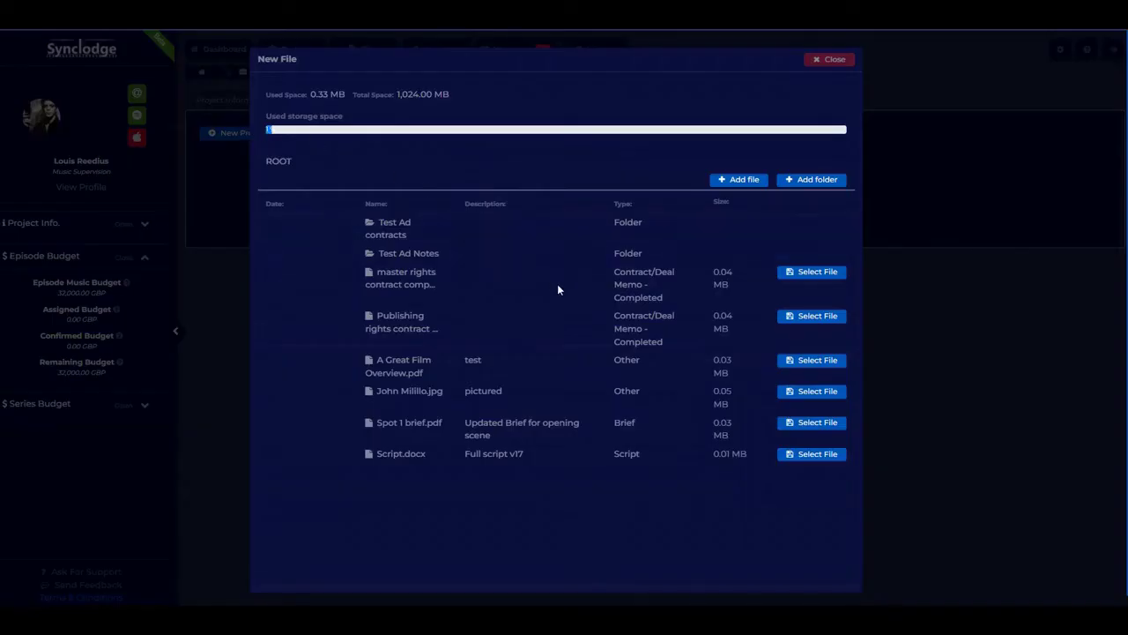
left_click(804, 426)
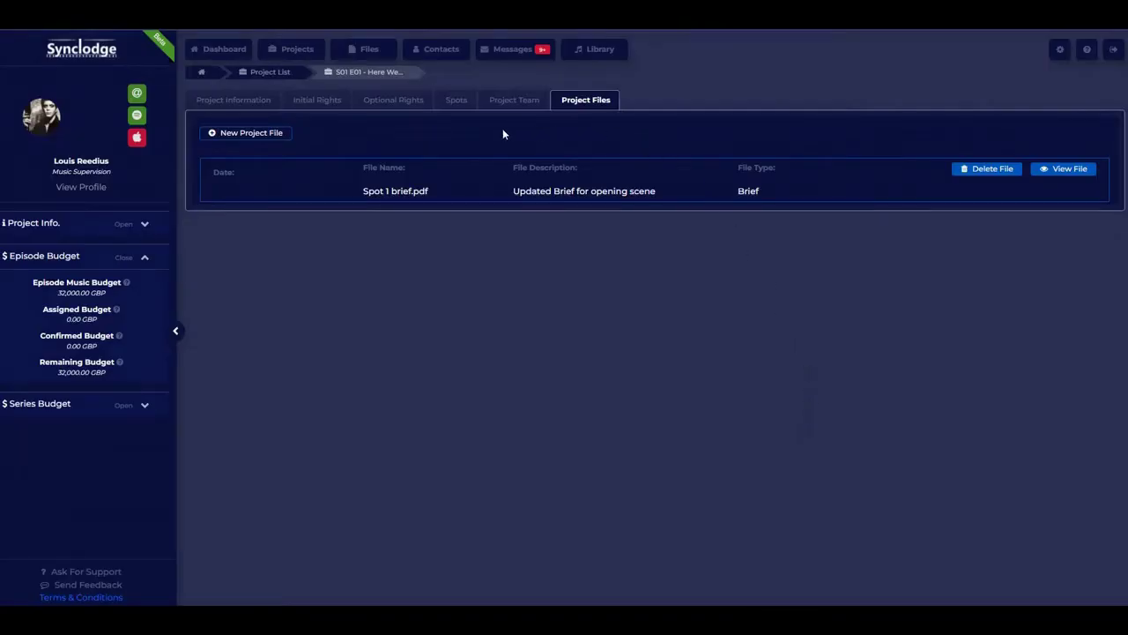
left_click(272, 135)
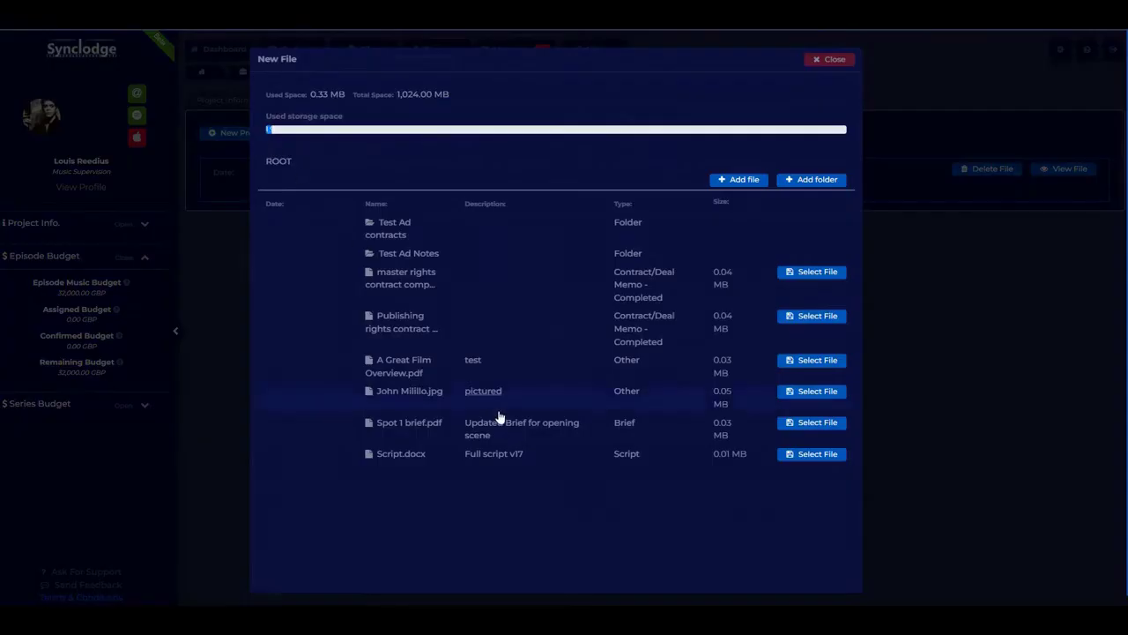
left_click(804, 319)
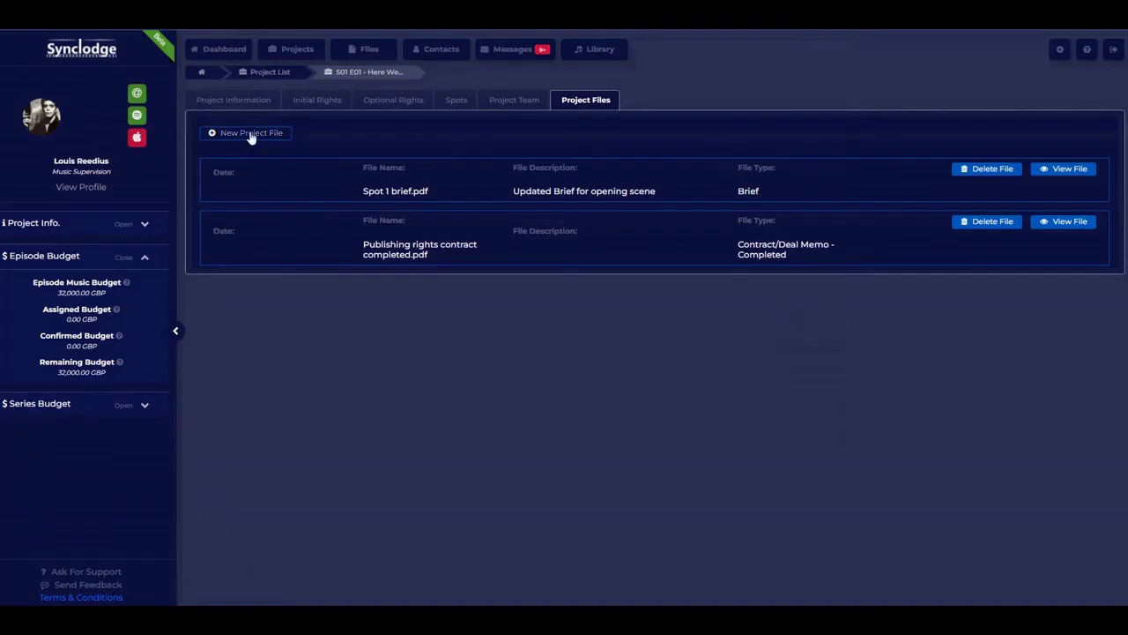
left_click(250, 134)
left_click(804, 275)
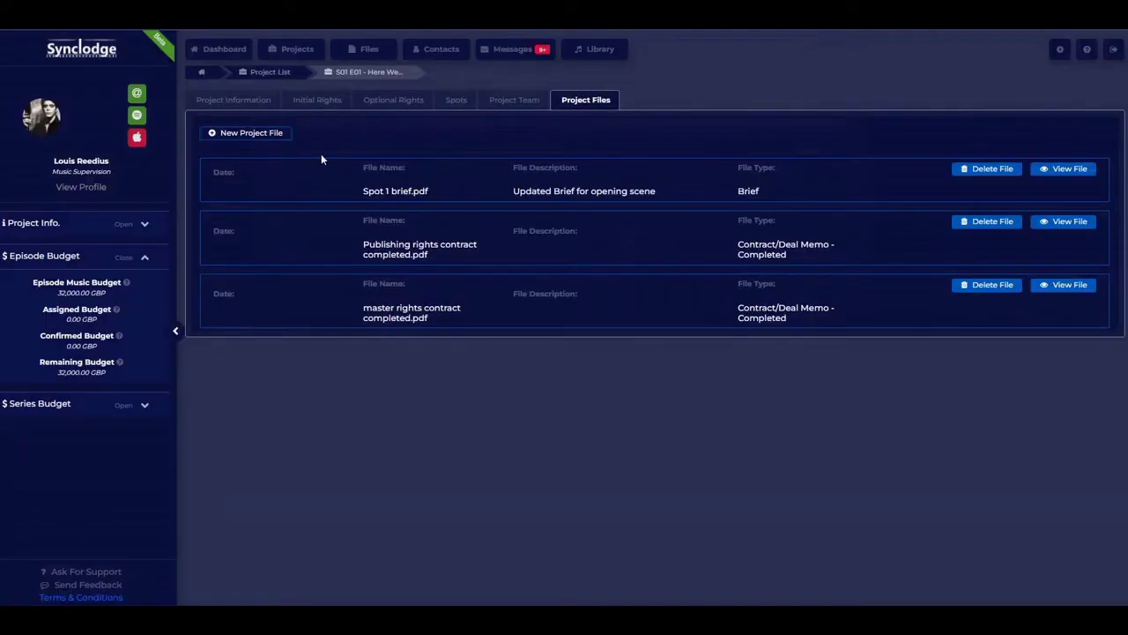
- Upload MU fee request.mp4 as a Video file described 'Opening Scene'
left_click(244, 133)
left_click(735, 181)
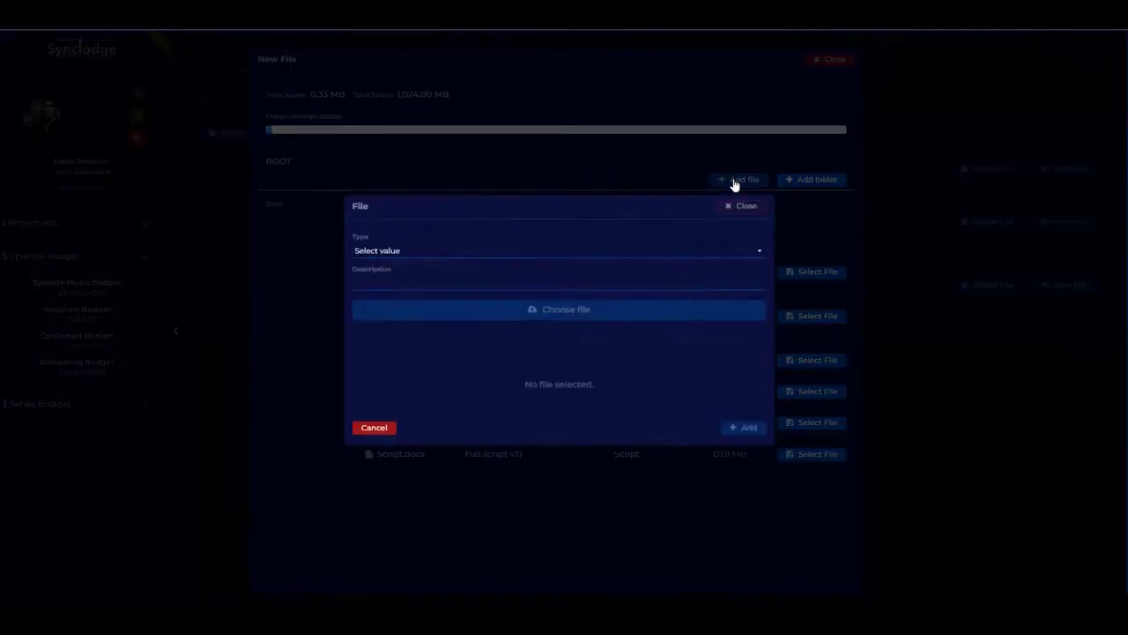
left_click(517, 255)
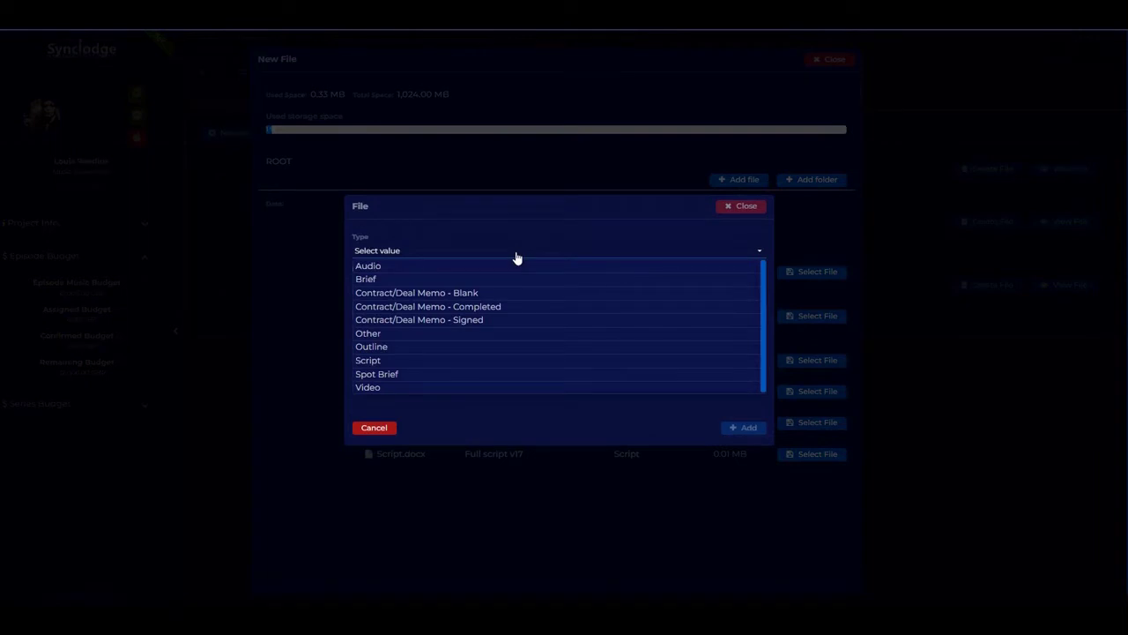
left_click(484, 389)
type("Opening Scene")
left_click(536, 316)
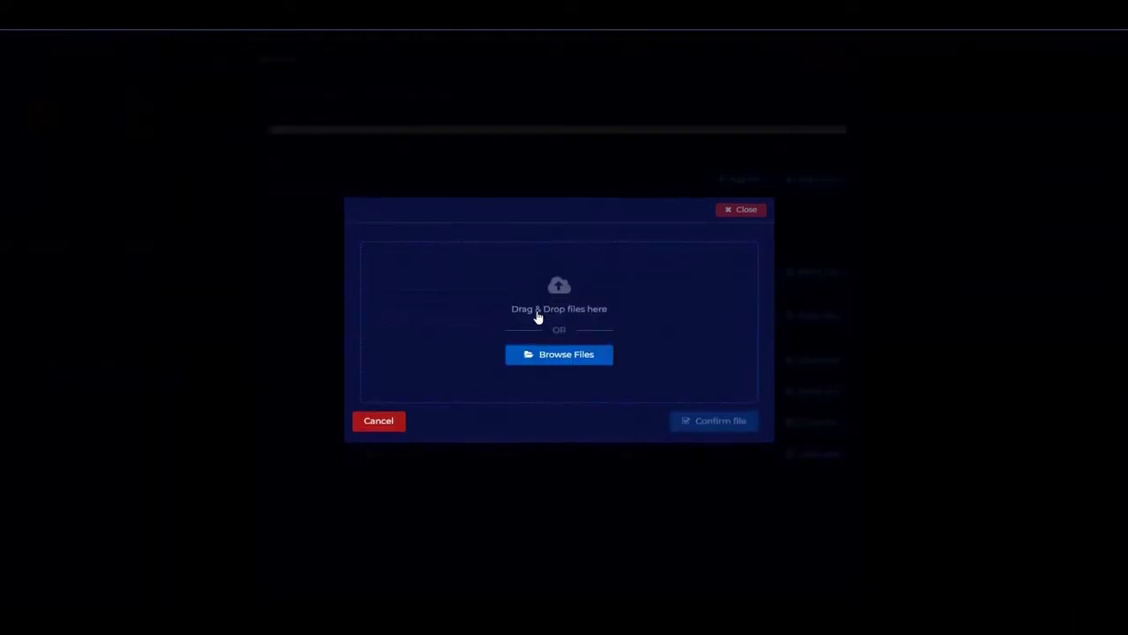
left_click(560, 357)
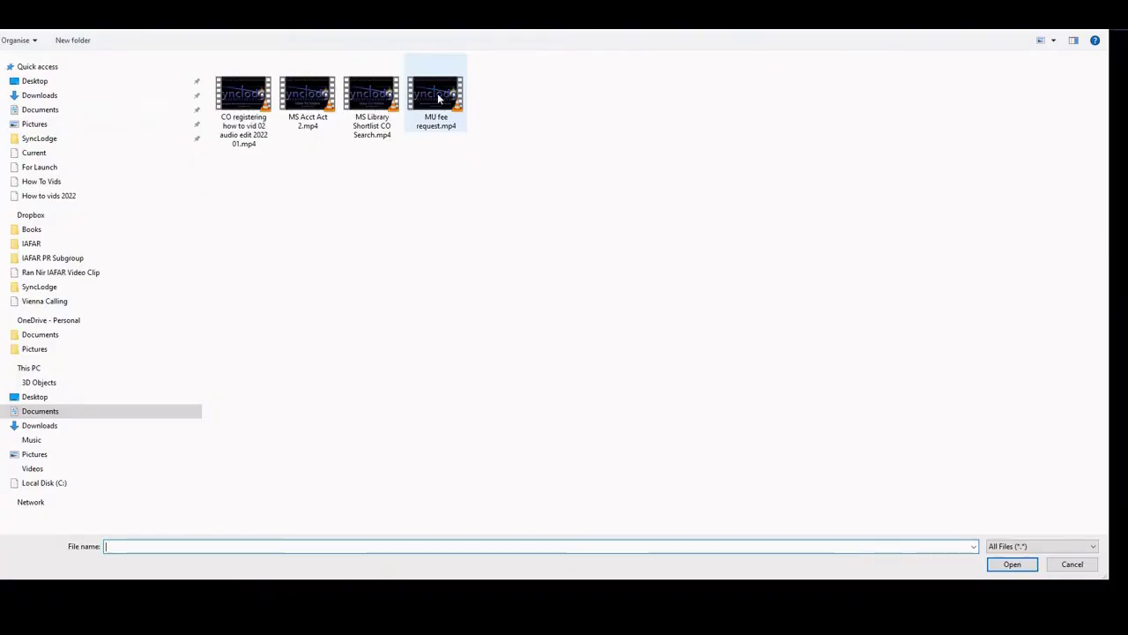
double_click(437, 97)
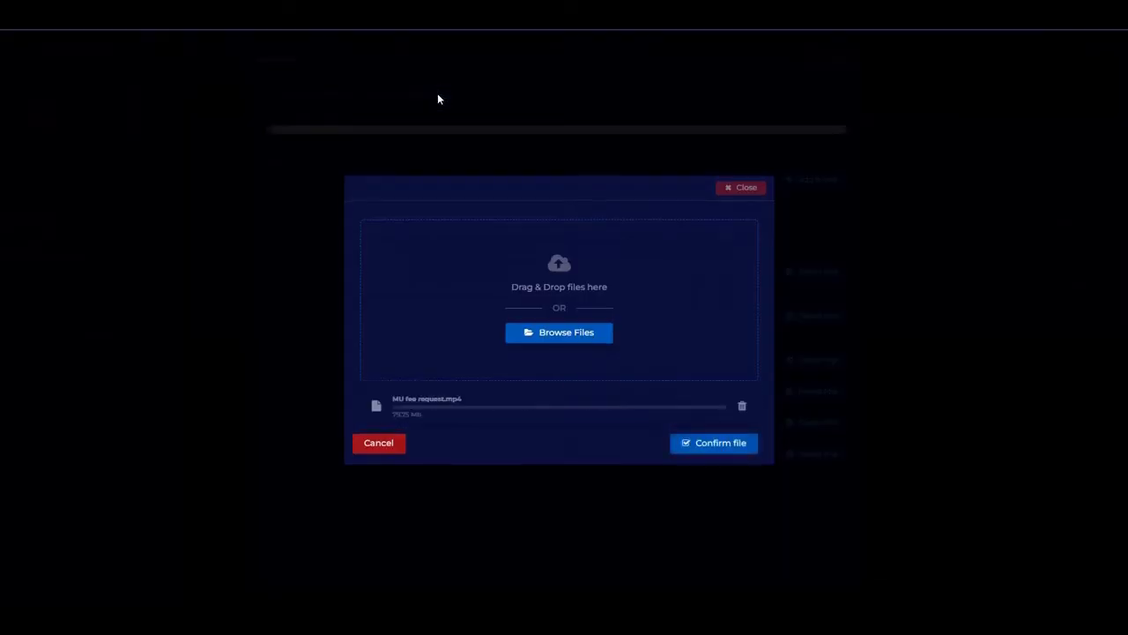
left_click(721, 443)
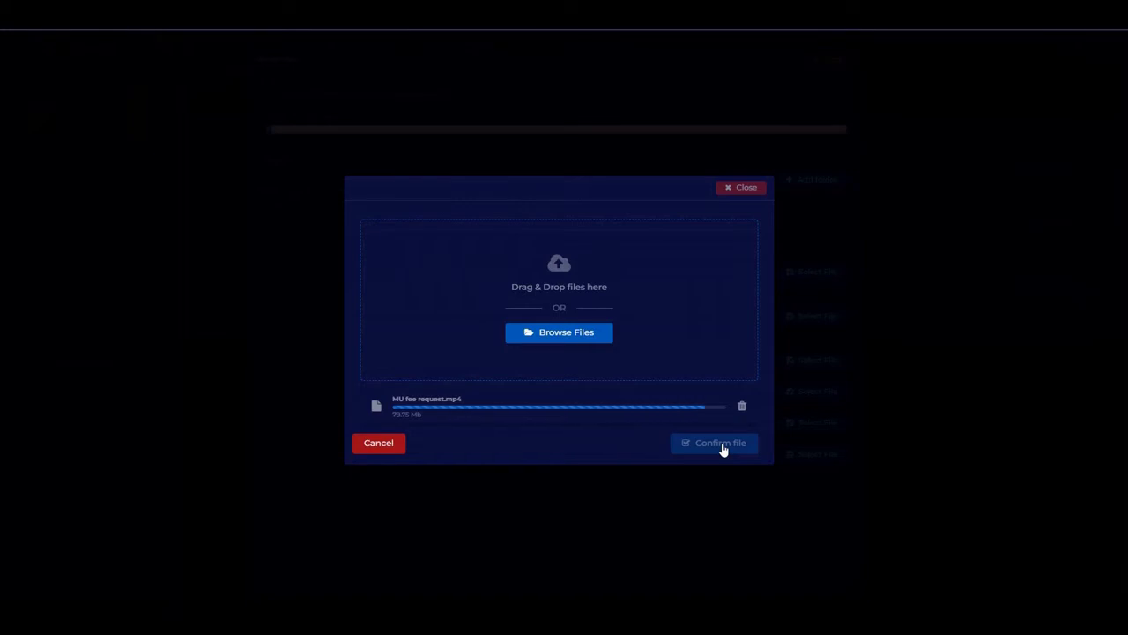
left_click(751, 397)
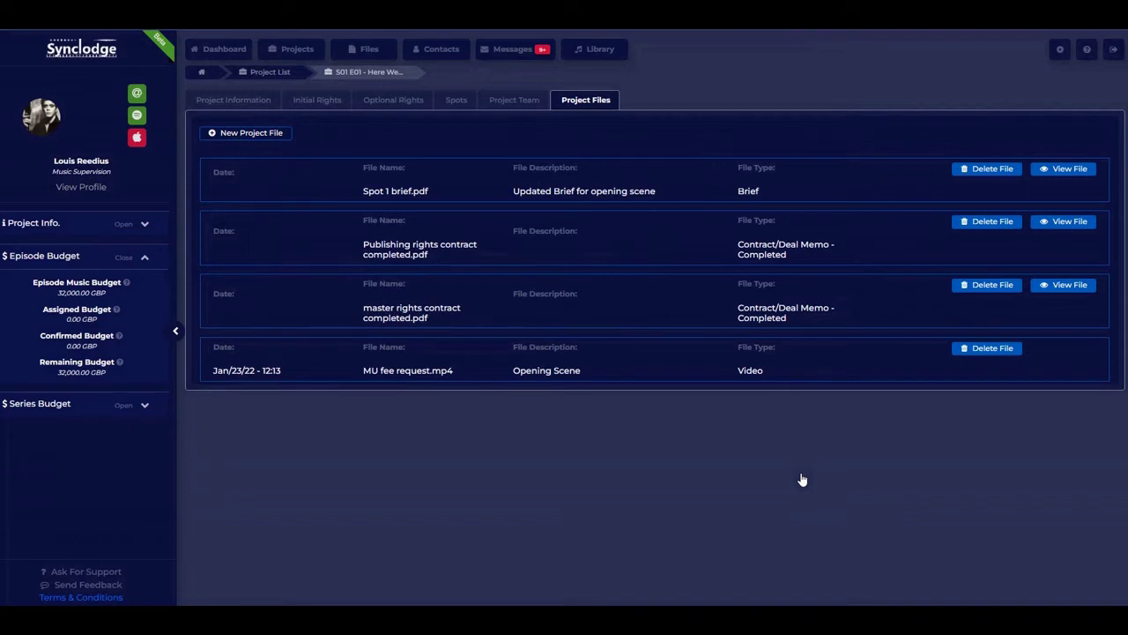
- On the Spots tab, replace Spot 1's 3,200 budget with 5000 and save the row
left_click(457, 101)
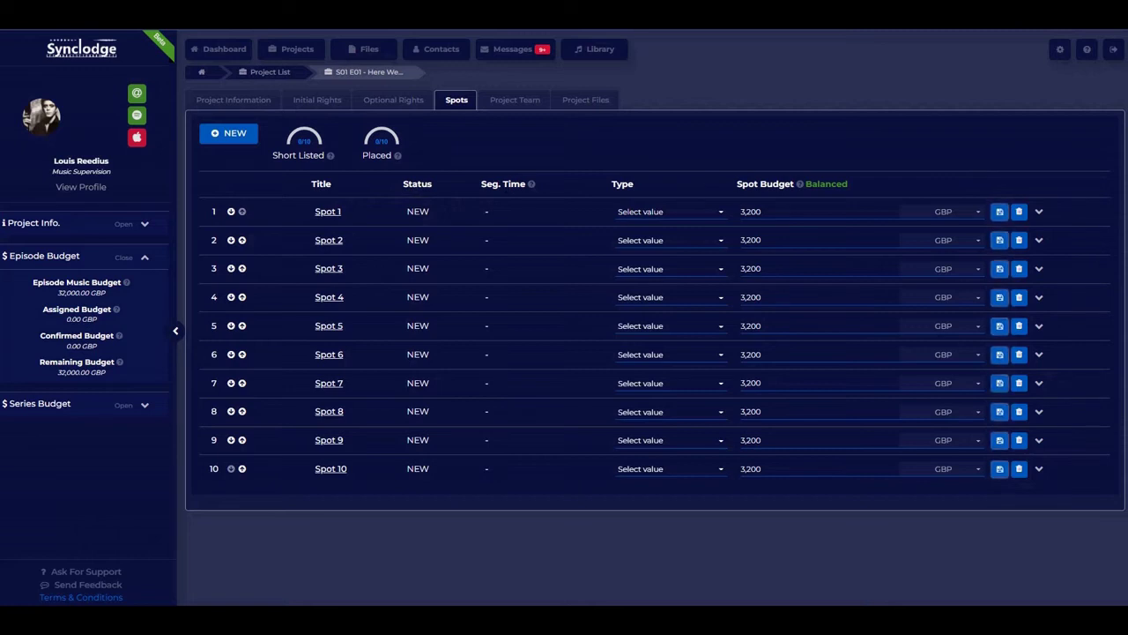
left_click(680, 214)
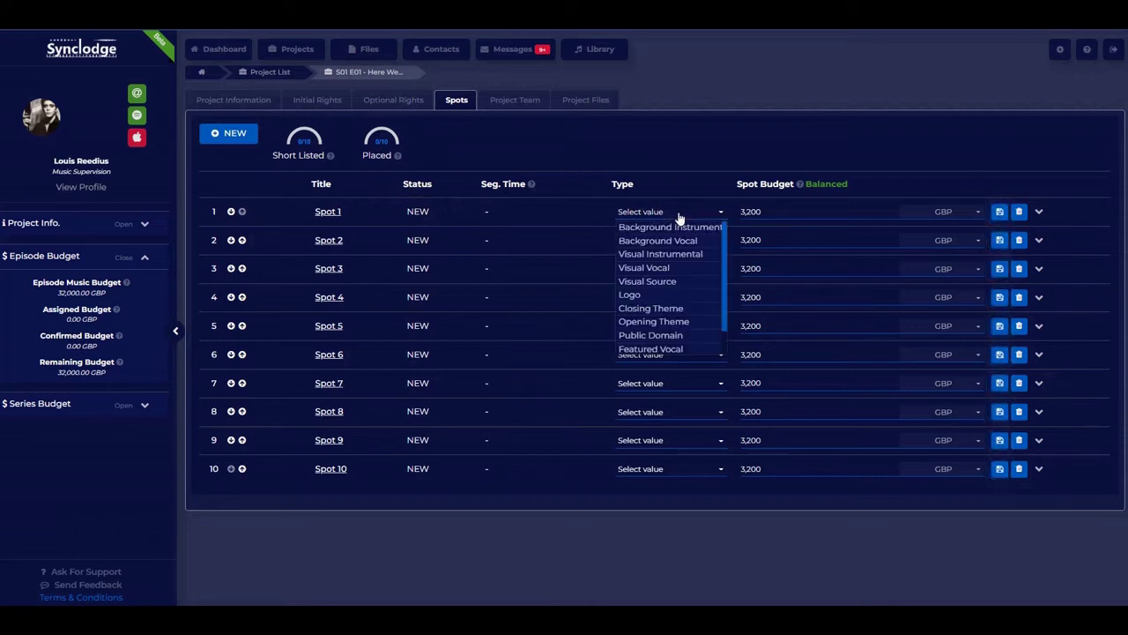
left_click(779, 224)
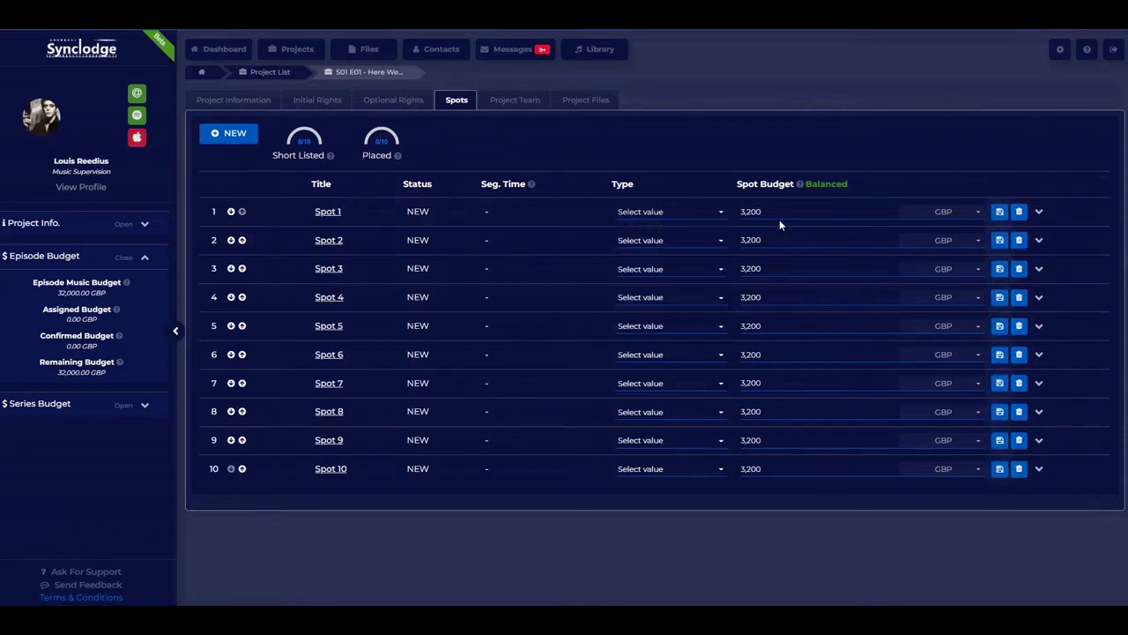
key("BackSpace")
key("BackSpace")
key("BackSpace")
key("BackSpace")
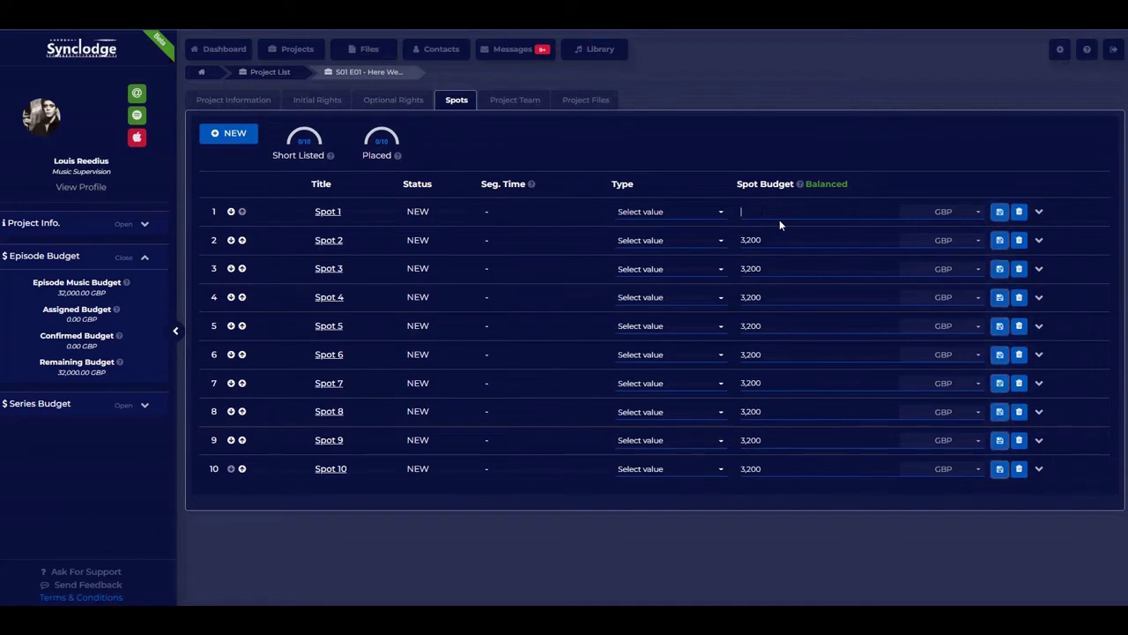
type("5000")
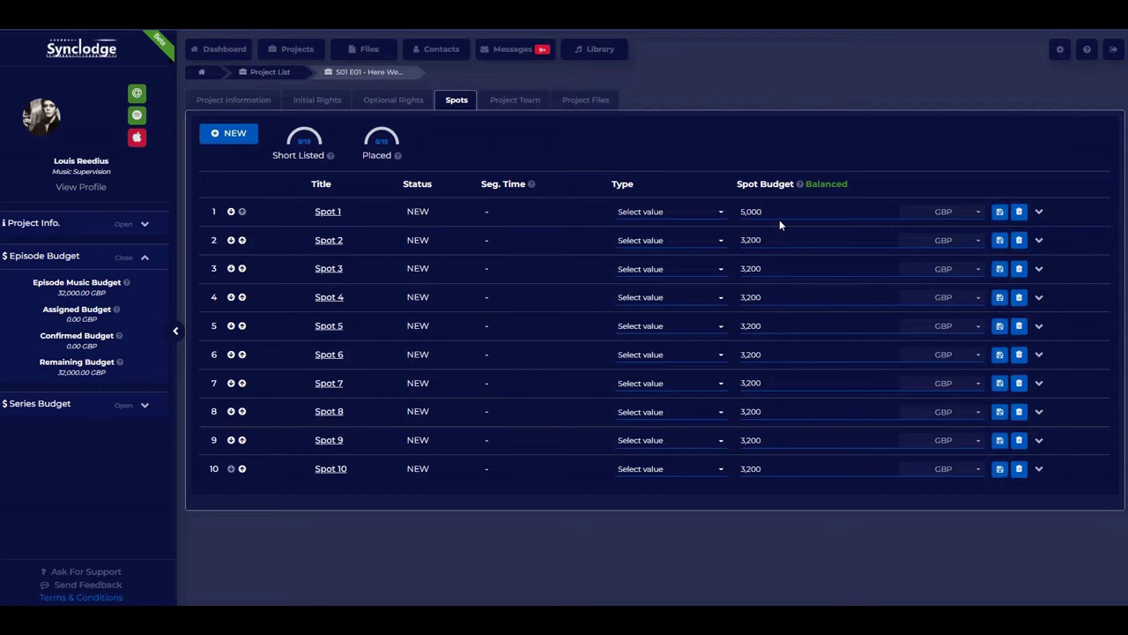
left_click(1000, 213)
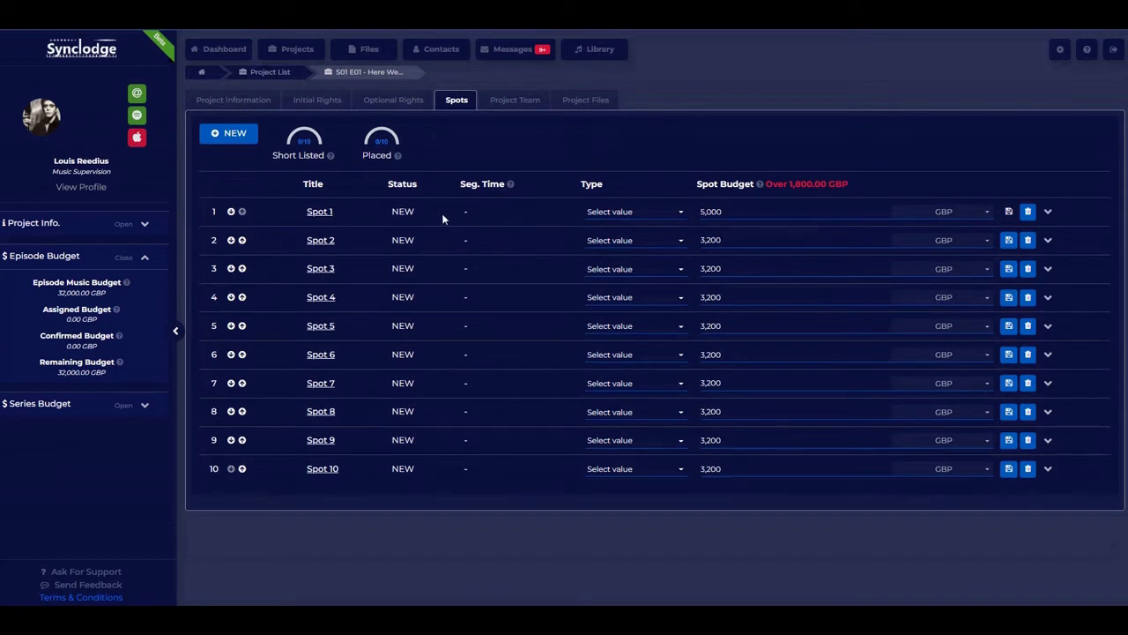
- Give Spot 1 a start of 0:04, an end of 0:54 and type Background Vocal
left_click(320, 213)
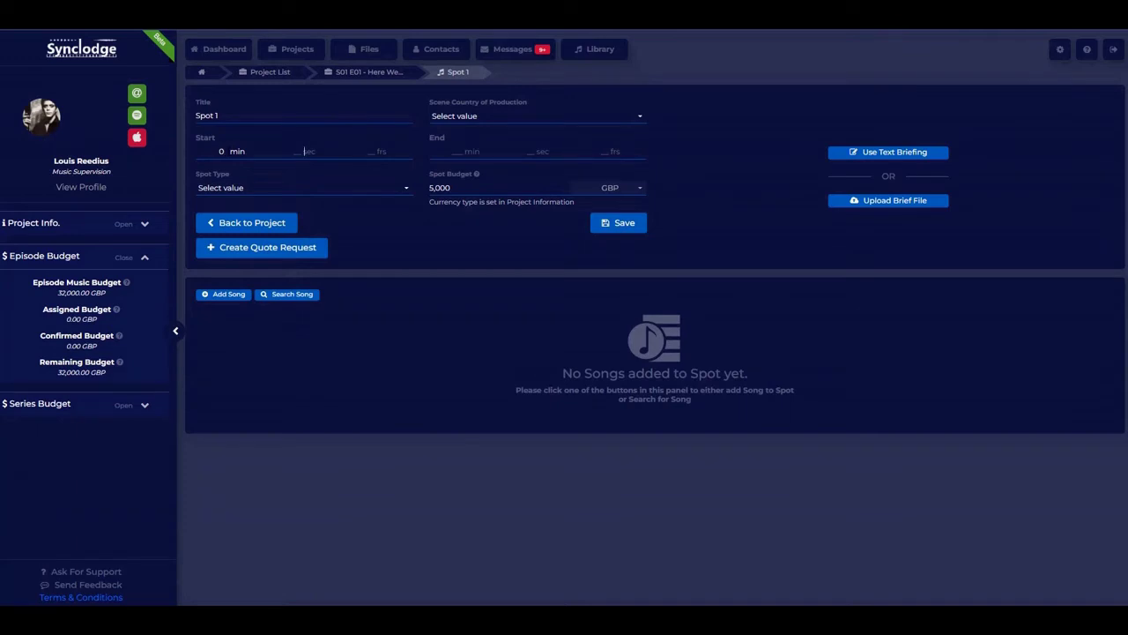
type("4")
left_click(377, 150)
left_click(455, 151)
type("054")
left_click(240, 192)
left_click(256, 240)
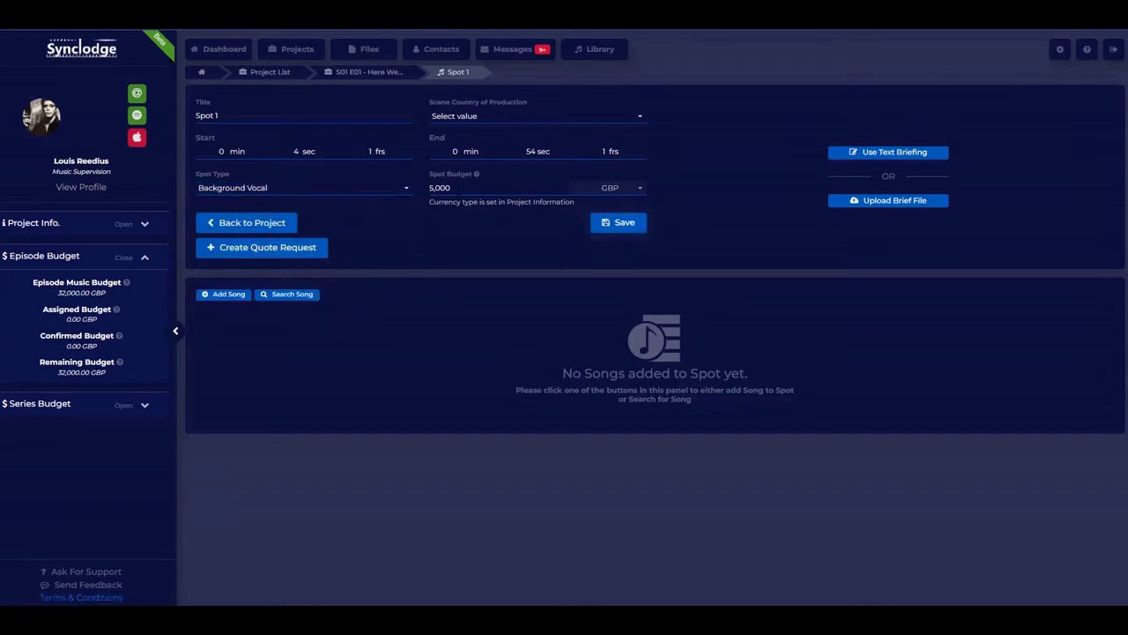
left_click(624, 222)
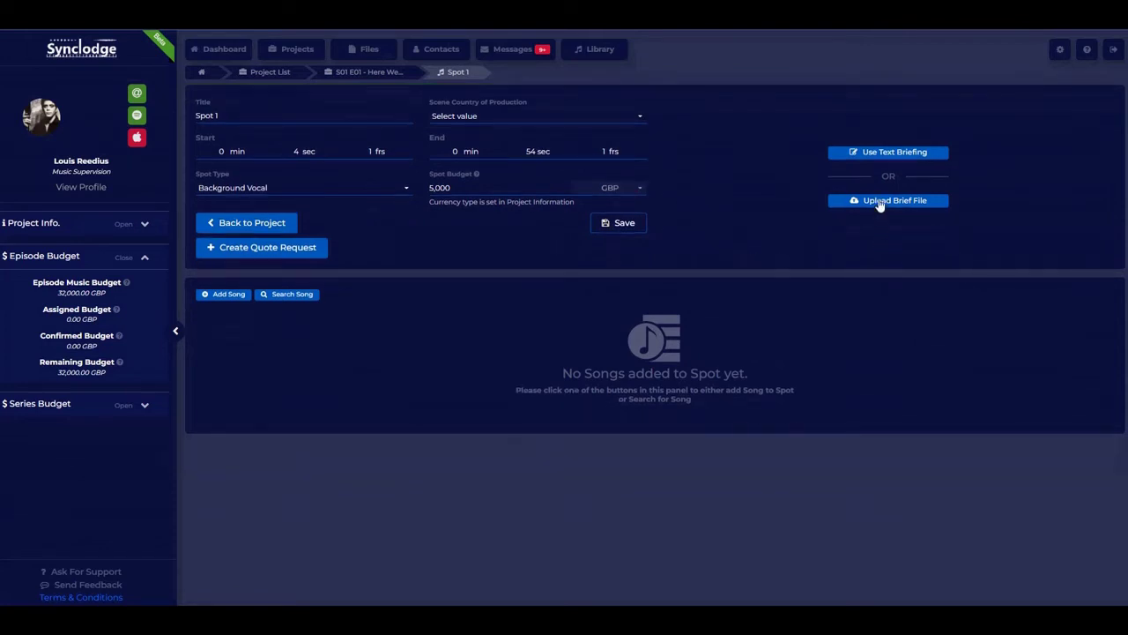
- Attach Spot 1 brief.pdf from the project files as the spot brief
left_click(879, 202)
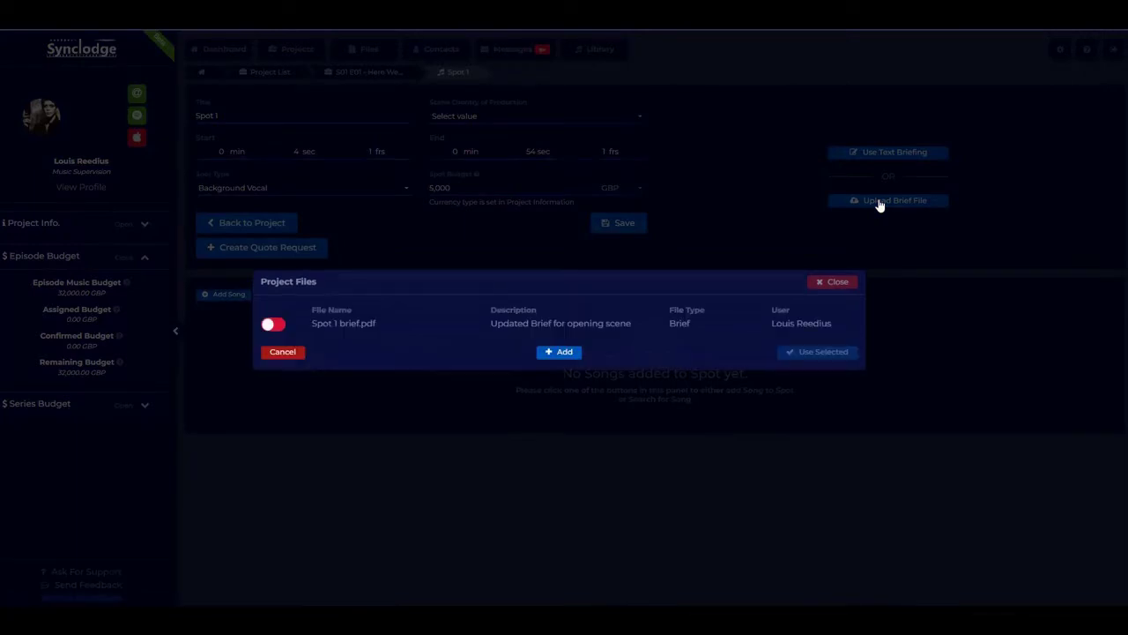
left_click(275, 326)
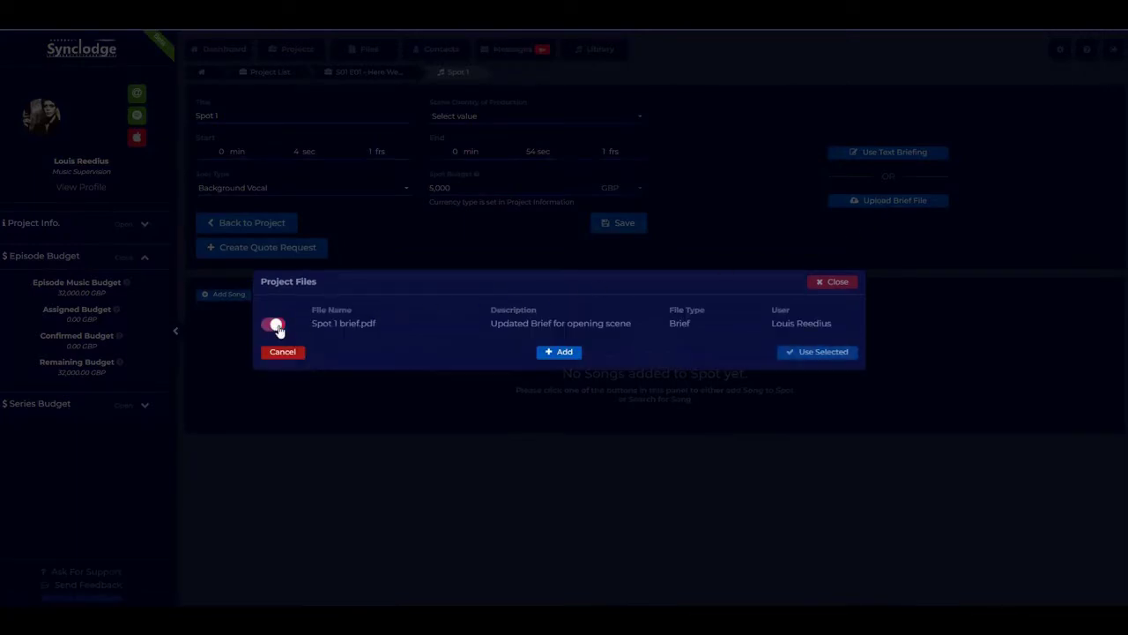
left_click(808, 352)
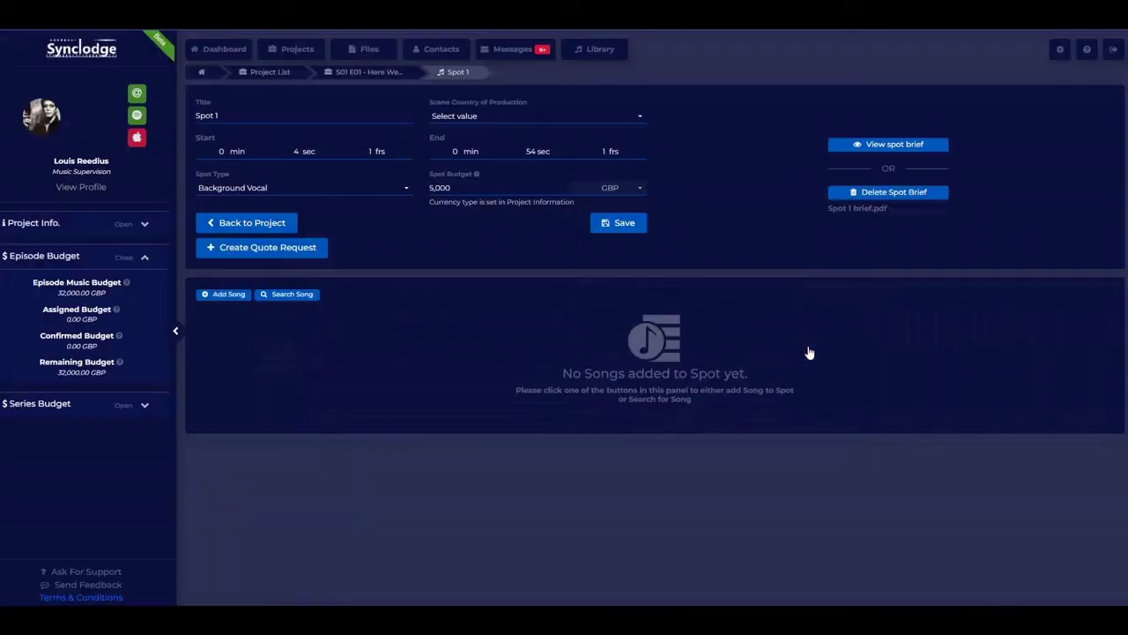
- Start Spot 1's quote request, sharing brief, budget, production company, director, producer and distributor
left_click(279, 252)
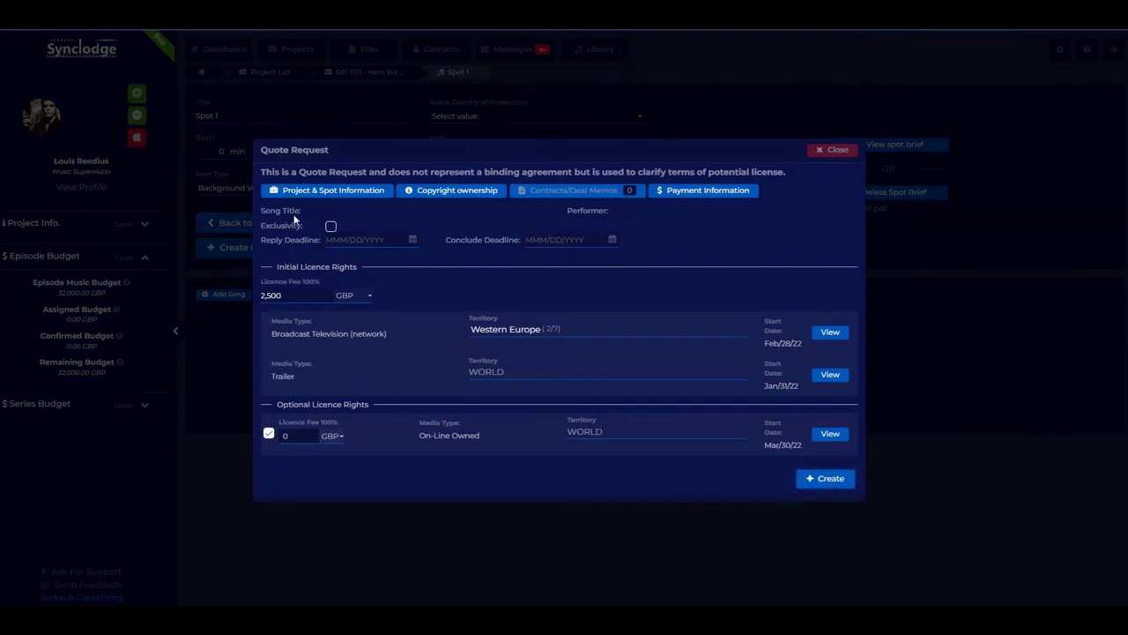
left_click(328, 192)
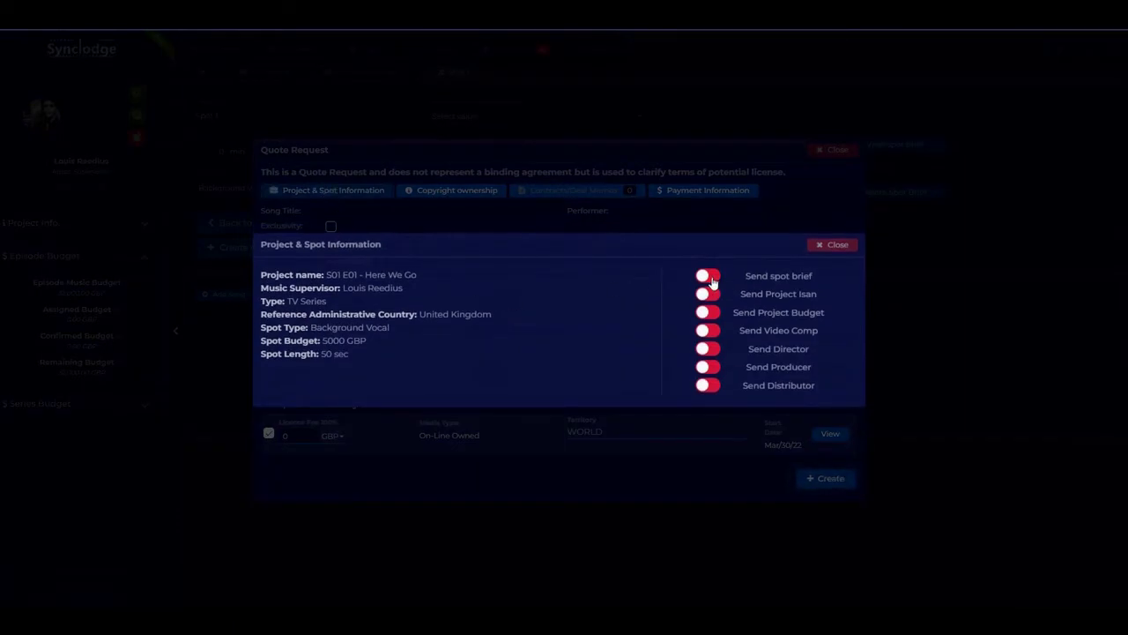
left_click(710, 279)
left_click(719, 313)
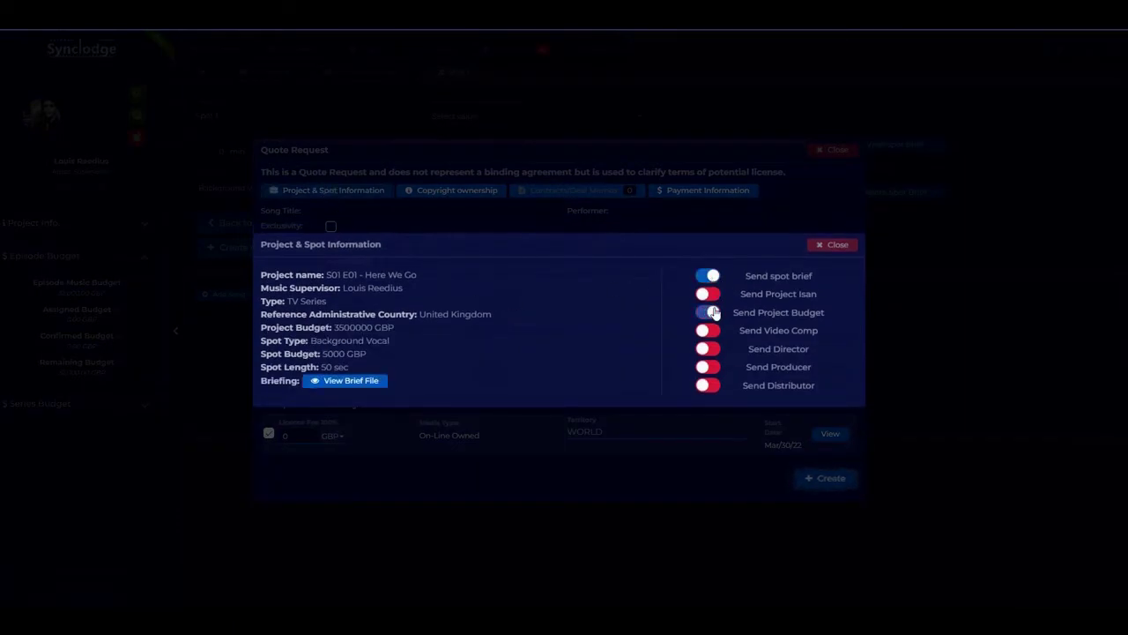
left_click(713, 333)
left_click(710, 349)
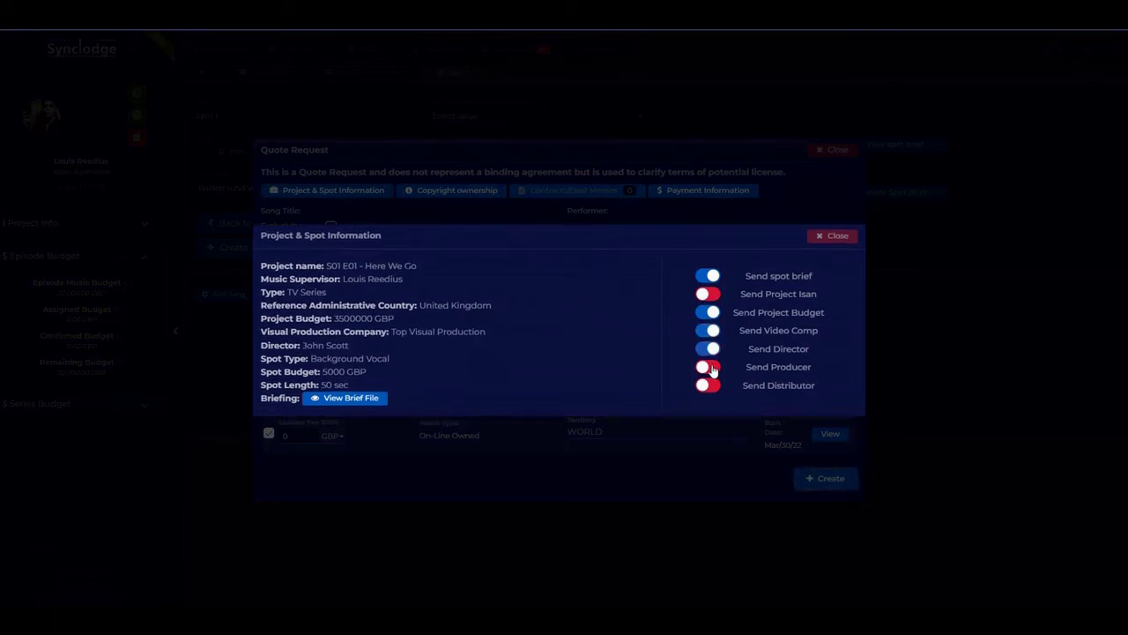
left_click(711, 367)
left_click(709, 386)
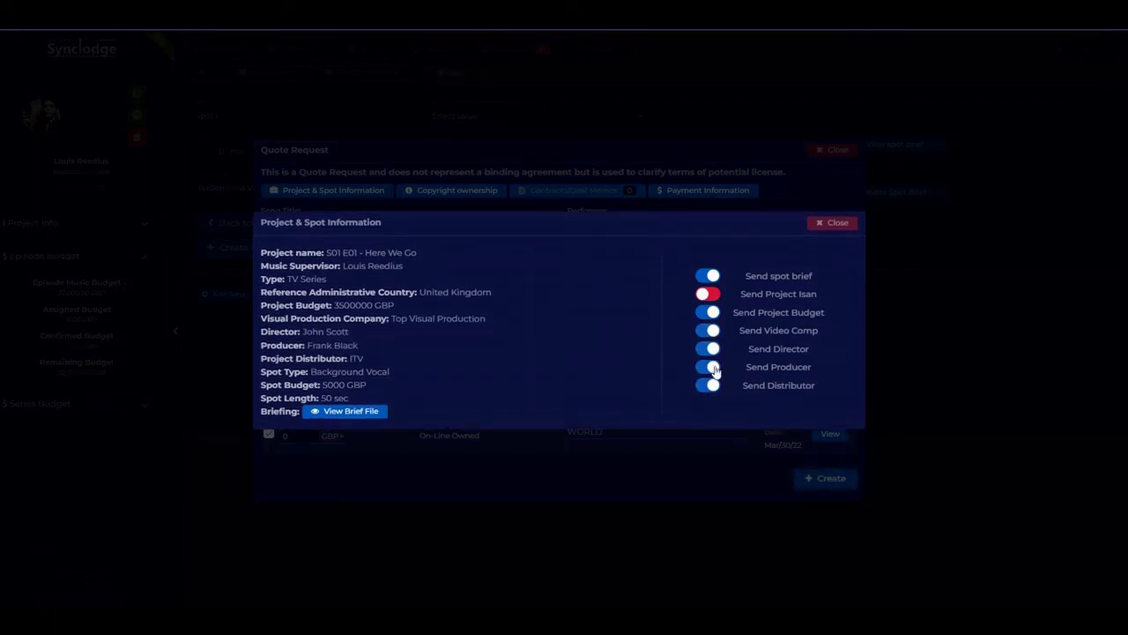
left_click(834, 223)
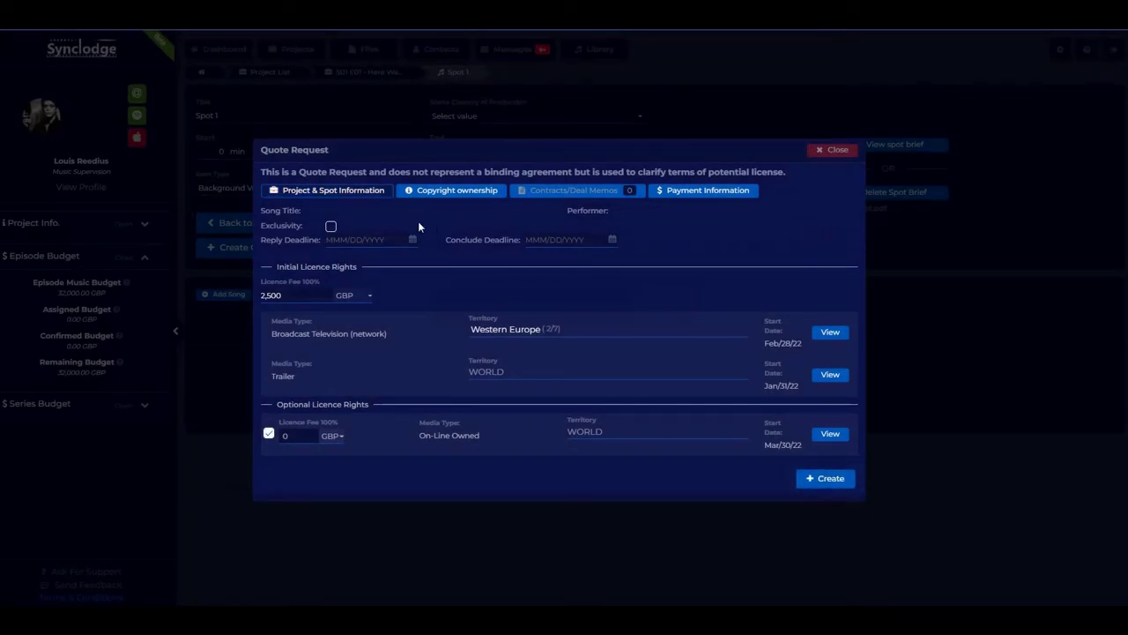
- Mark it exclusive ('No TV shows for 12 months, all me'), deadlines Jan/25 and Jan/31/2022, optional fee 2500
left_click(330, 226)
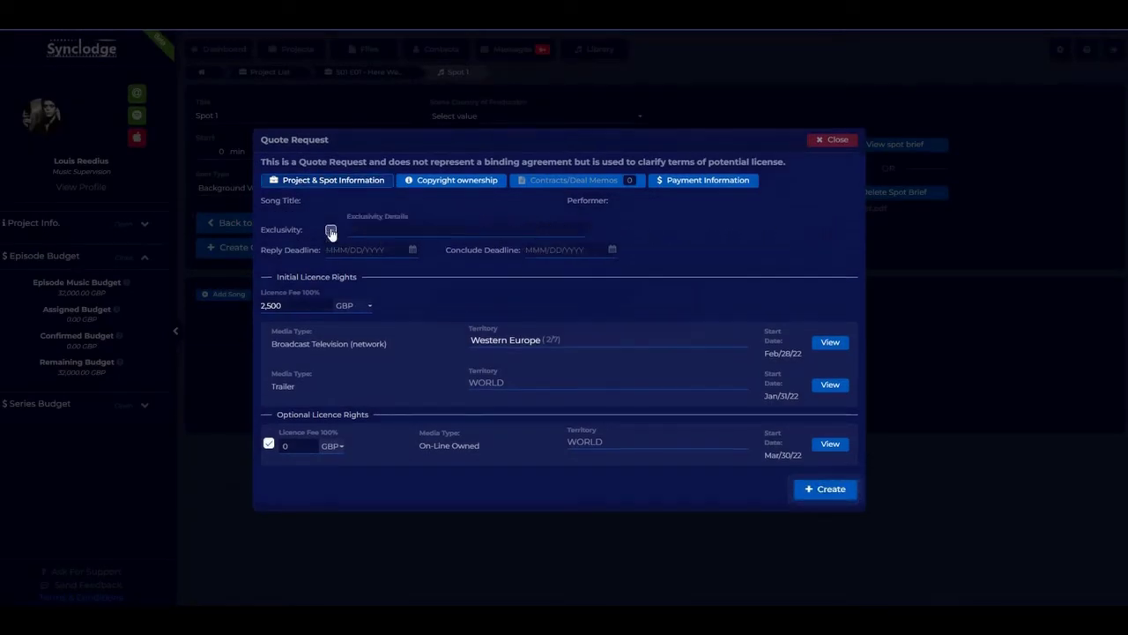
type("No TV shows ")
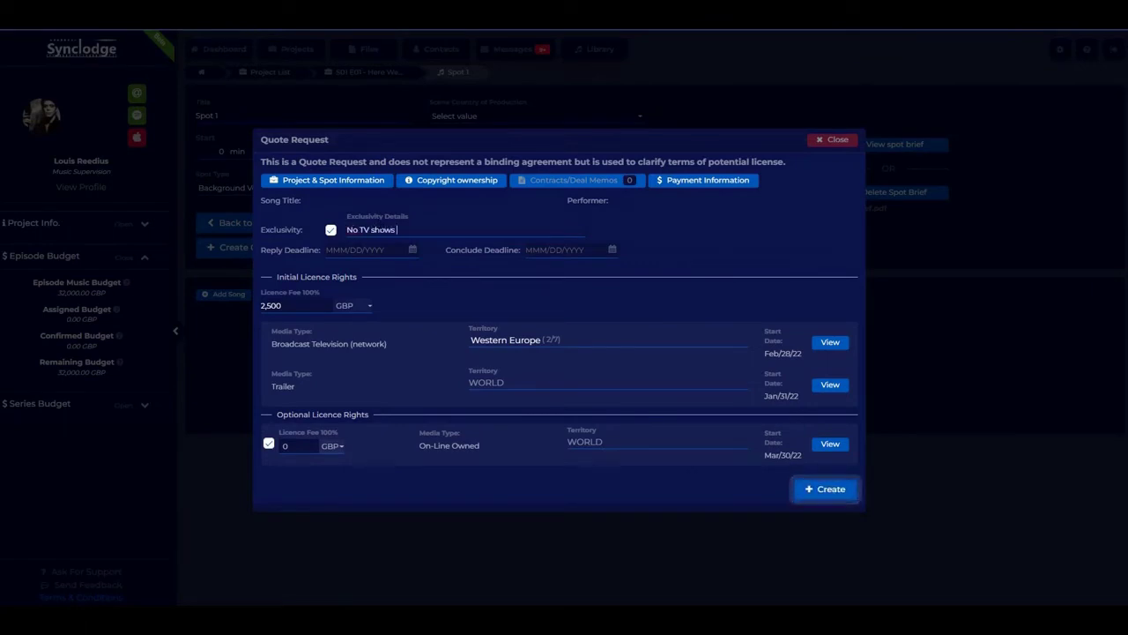
type("for 12 month")
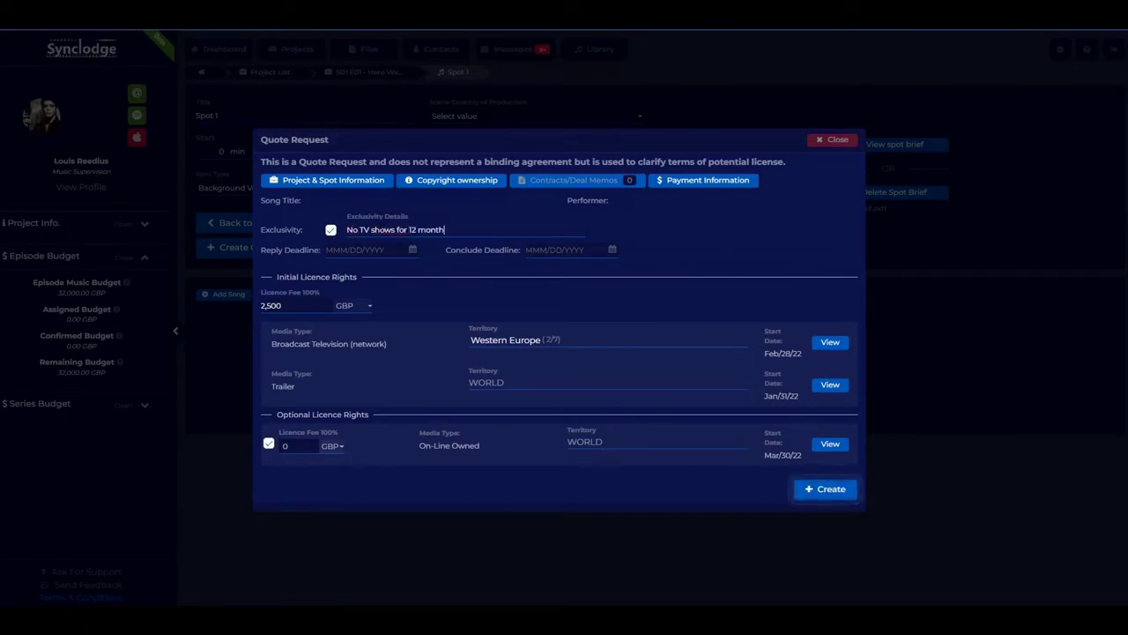
type("s, all media")
key("Tab")
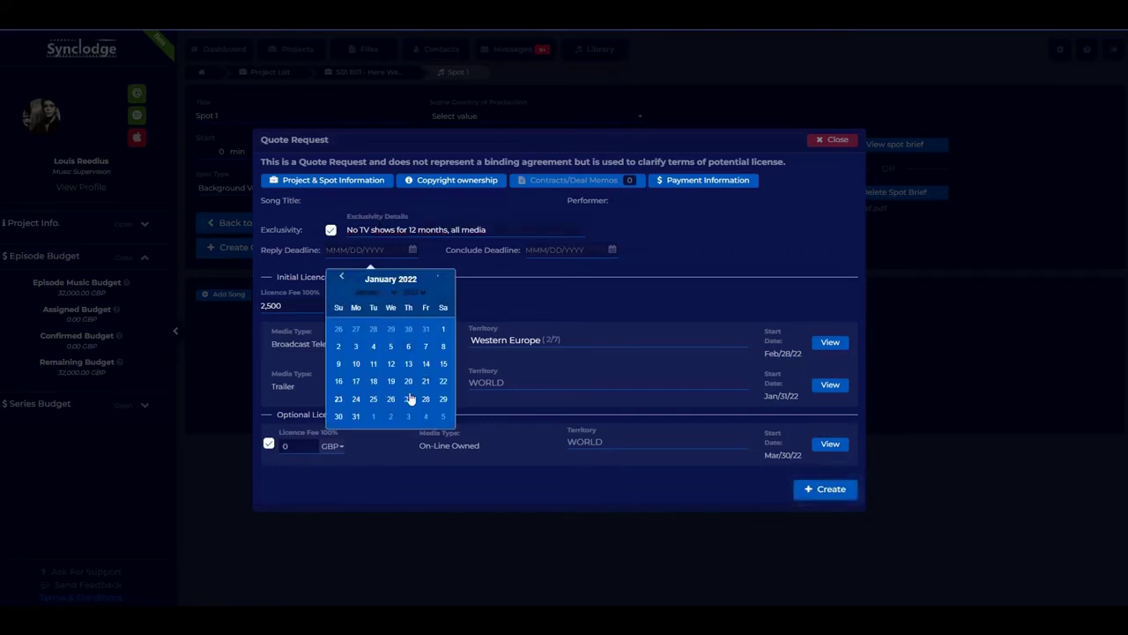
left_click(375, 399)
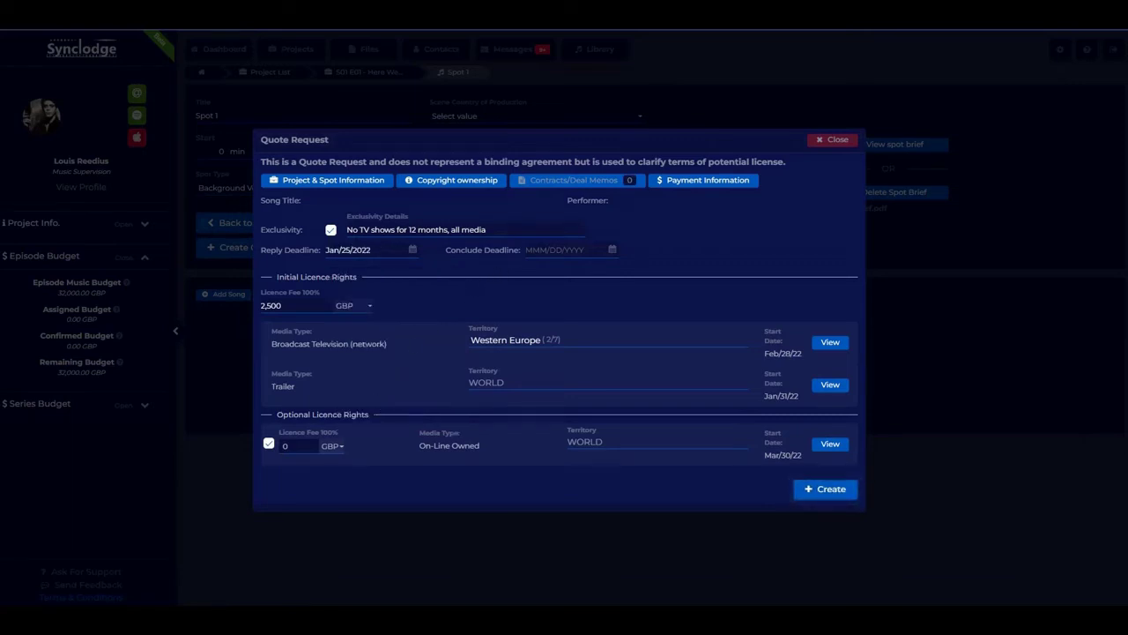
key("Tab")
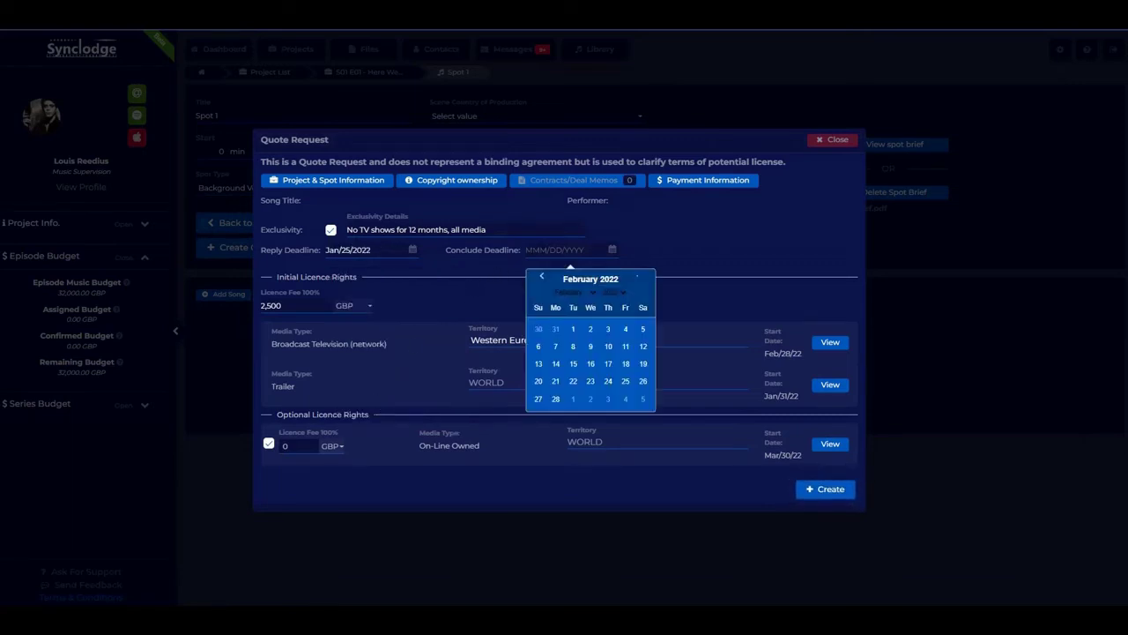
left_click(558, 330)
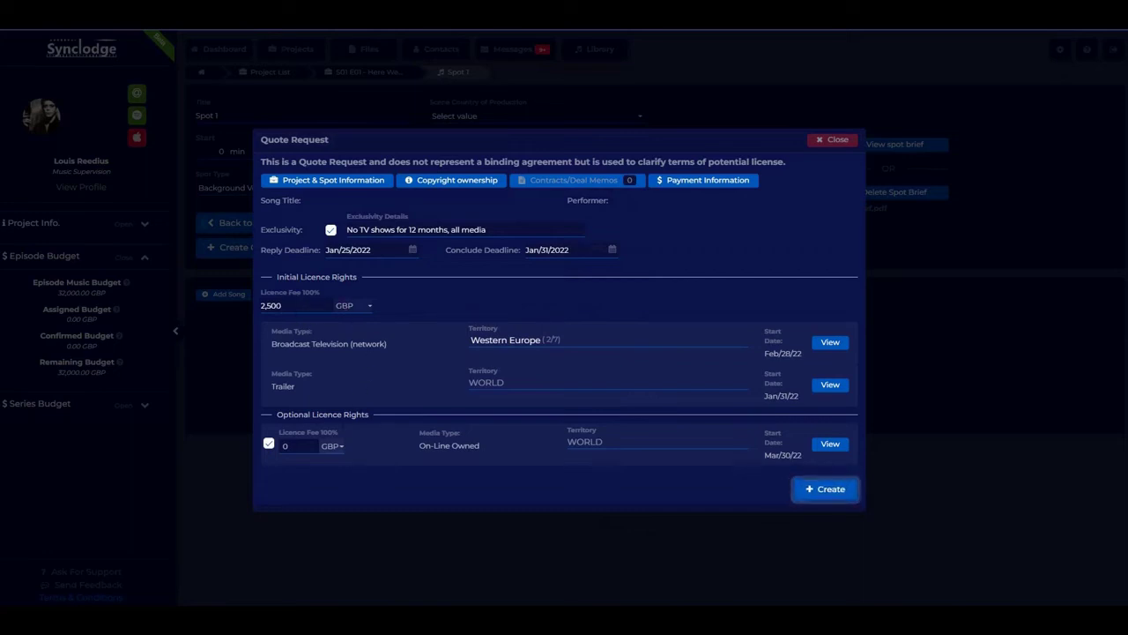
double_click(284, 446)
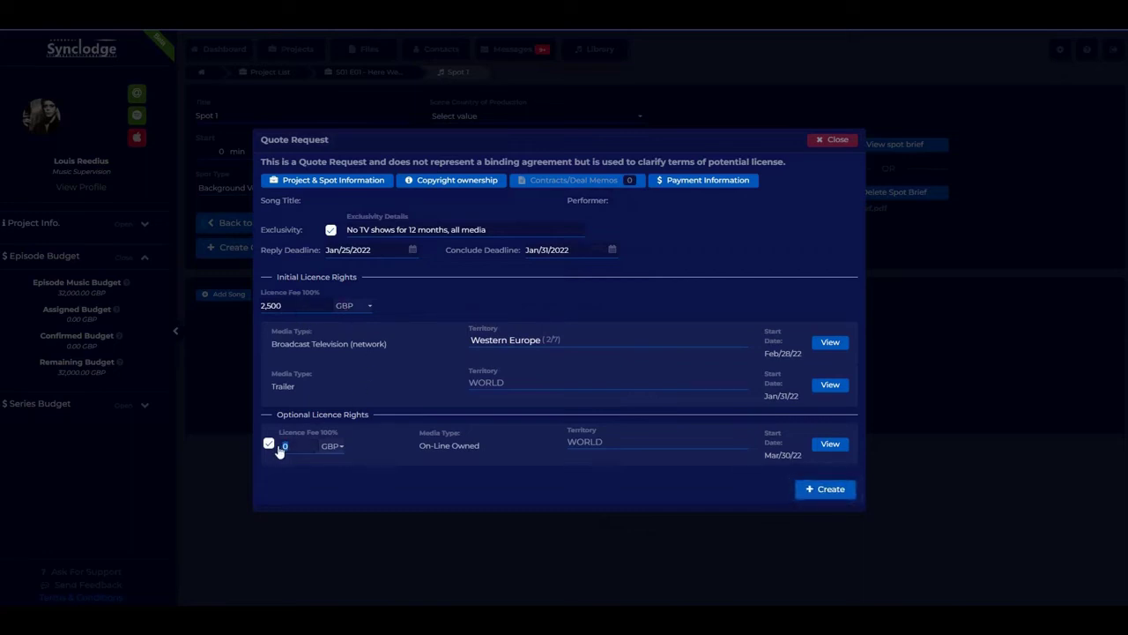
type("2500")
left_click(826, 492)
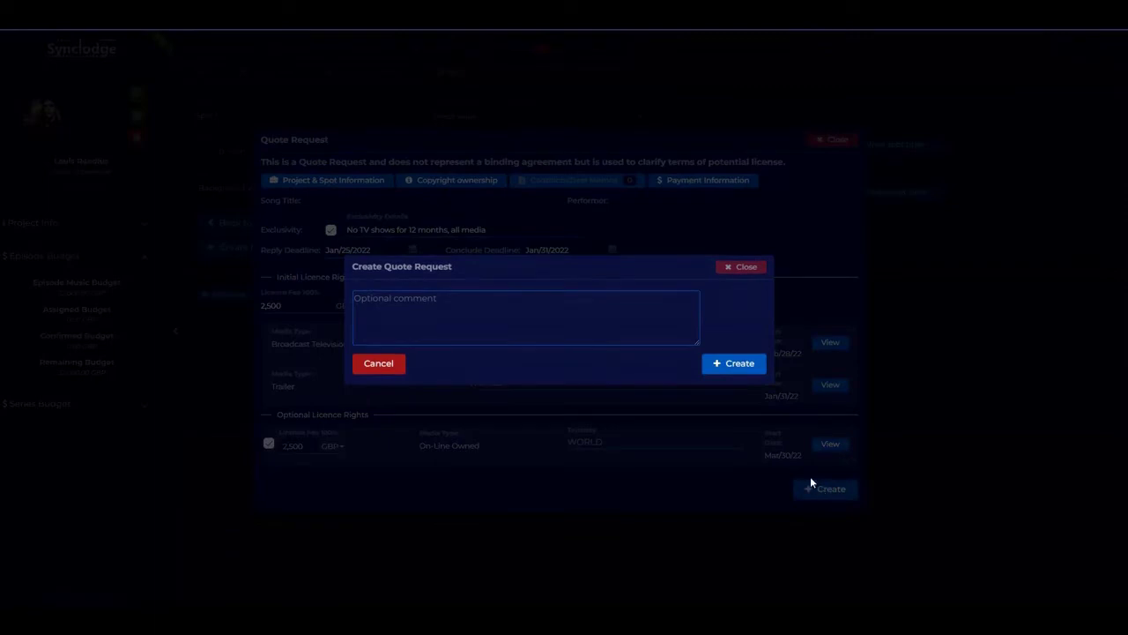
- Send the quote request with the comment 'A very cool show, will be a boost to the song and artist.'
type("A very cool show, will be ")
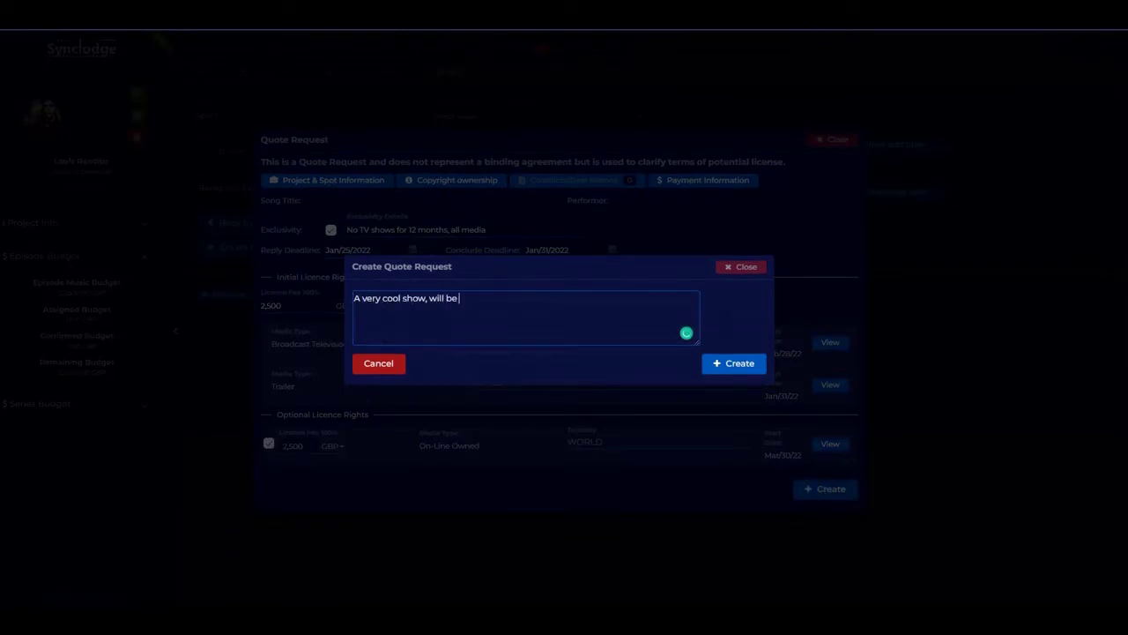
type("a boost to the song and artist.")
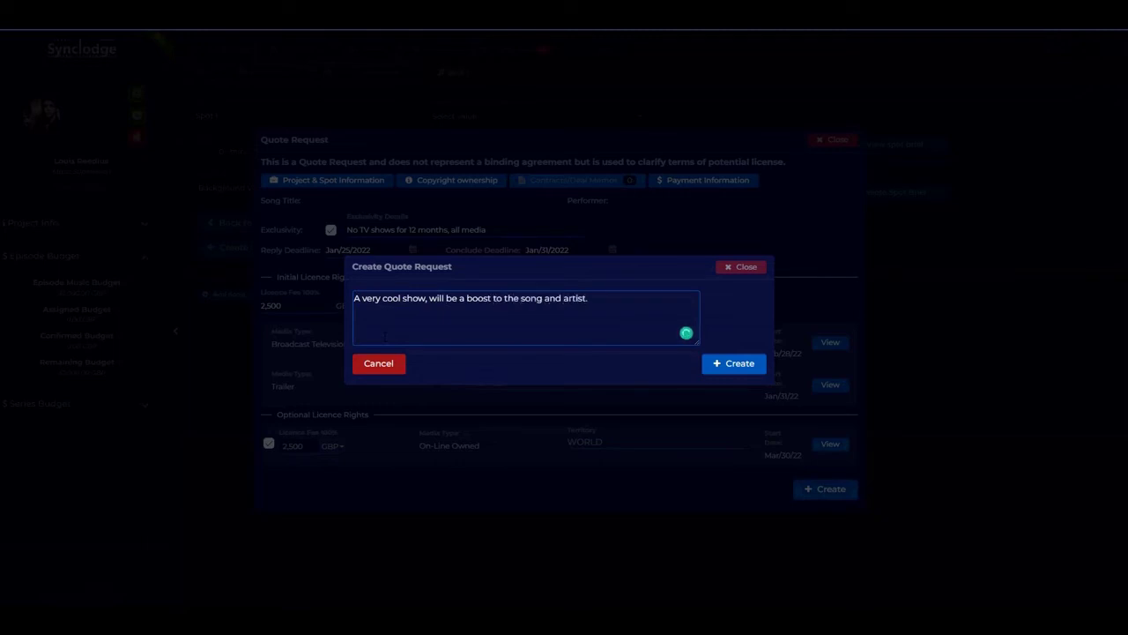
left_click(724, 366)
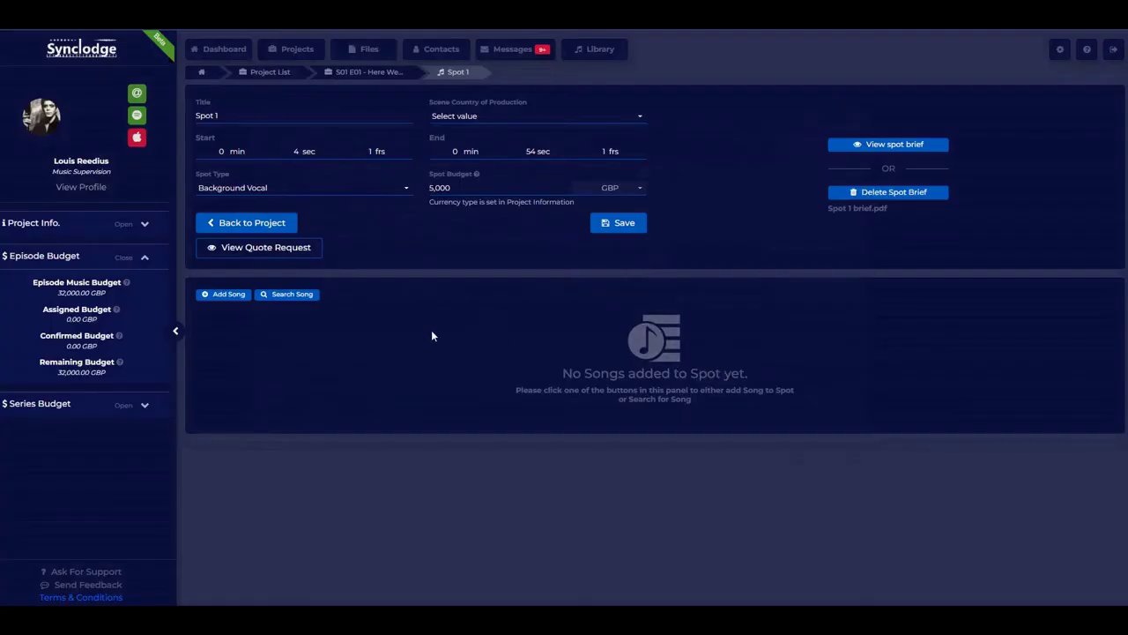
- Search the music library for 'Power of Love' with performer 'Huey Lewis'
left_click(229, 295)
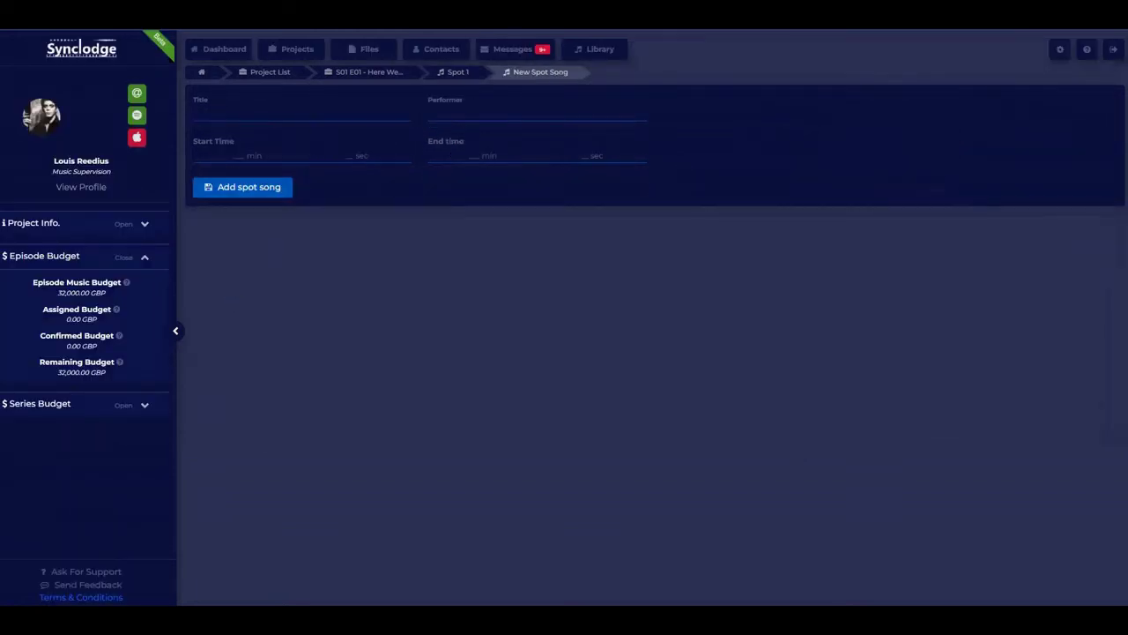
left_click(600, 50)
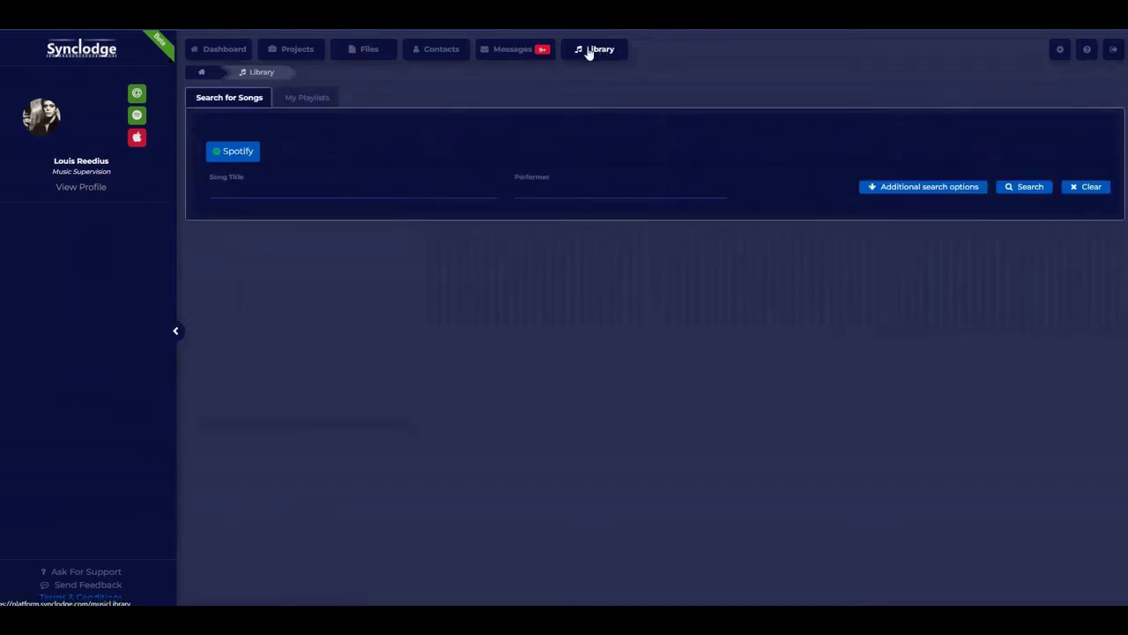
left_click(252, 151)
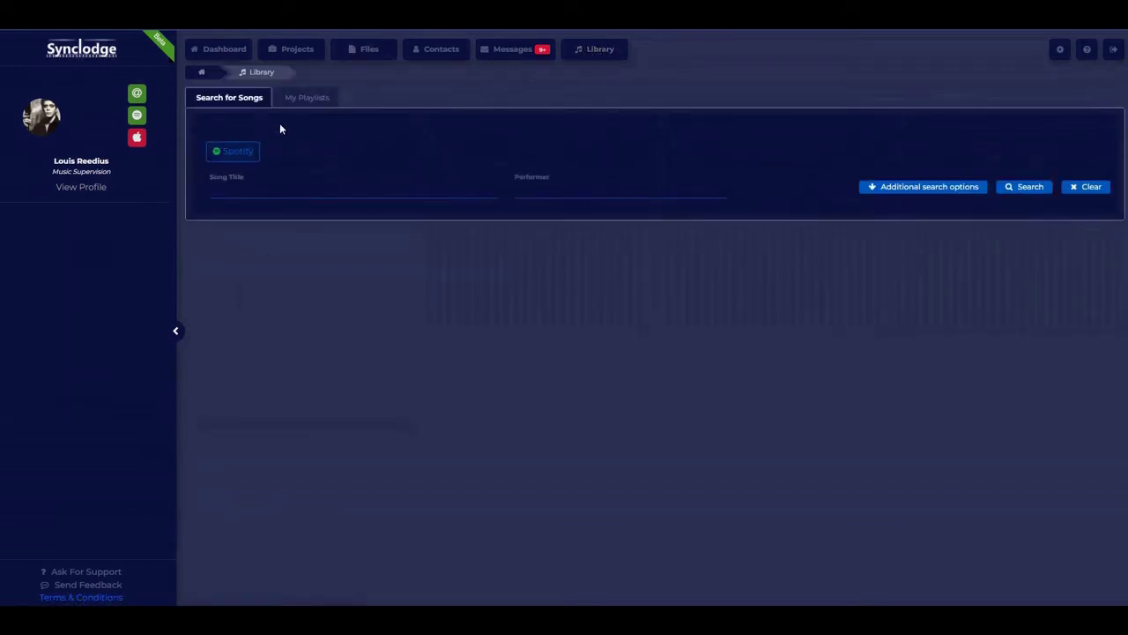
left_click(319, 97)
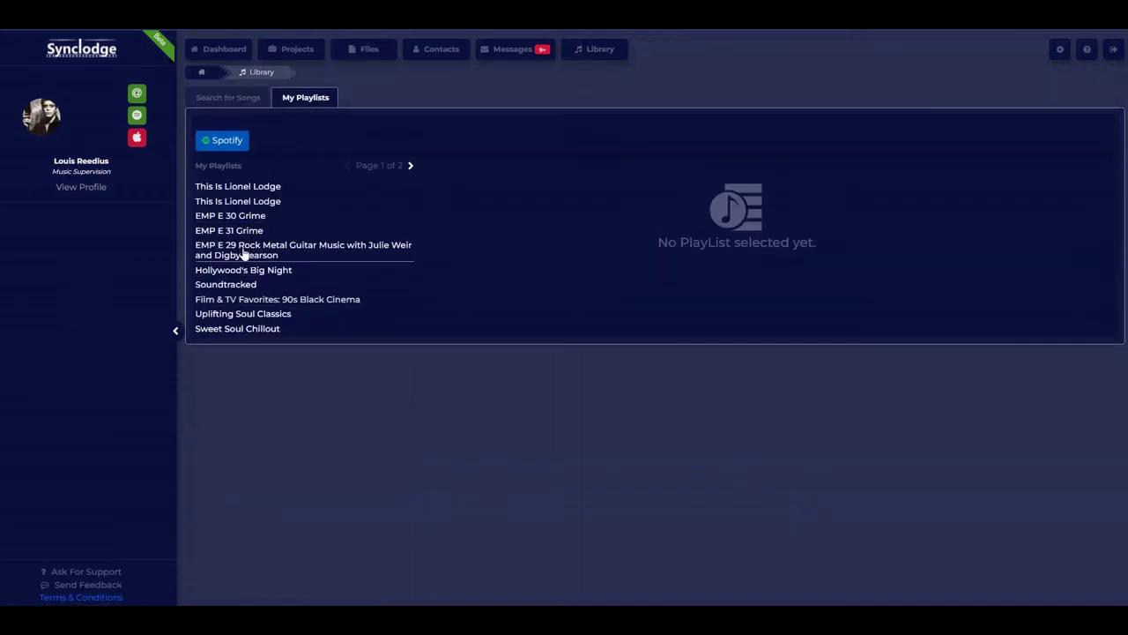
left_click(238, 98)
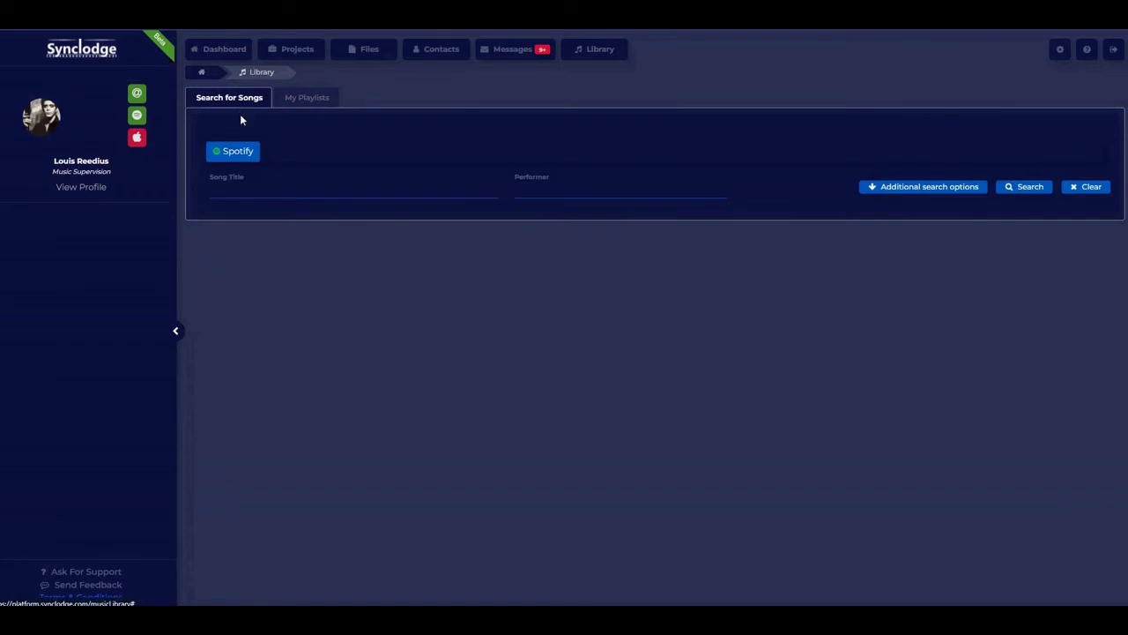
type("Power of Love")
key("Tab")
type("Huey Lewis")
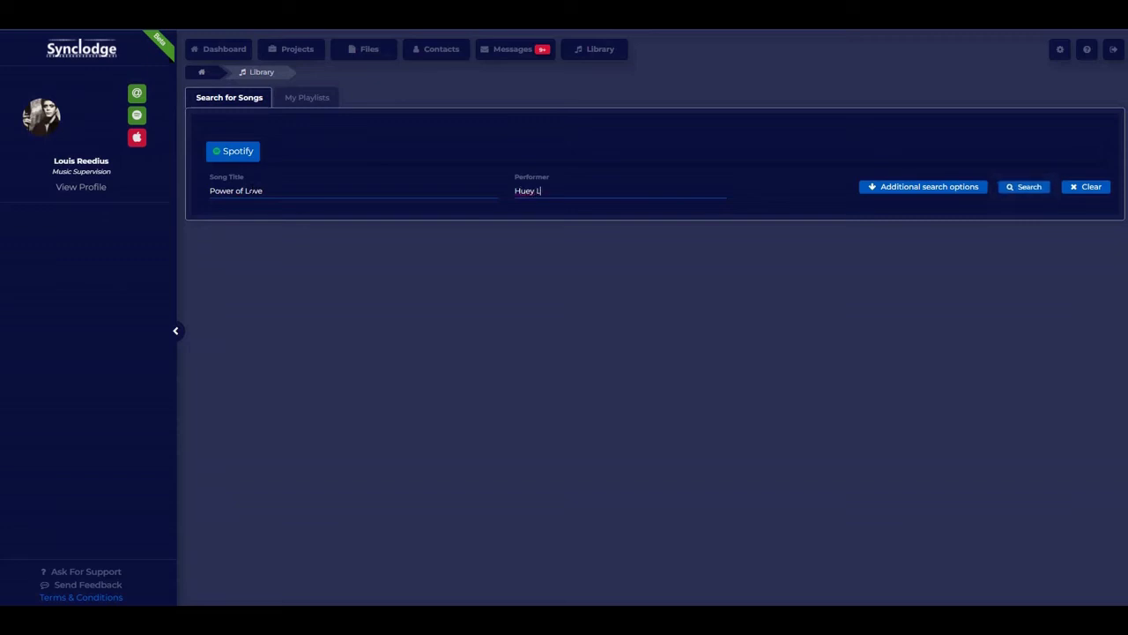
left_click(917, 186)
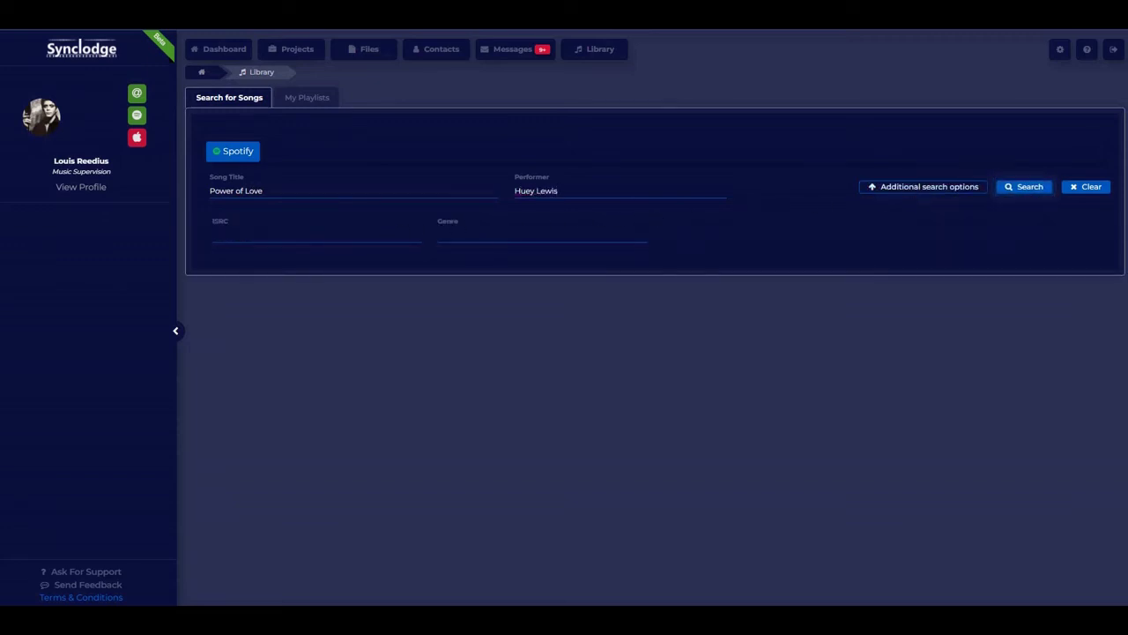
key("Return")
left_click(1023, 188)
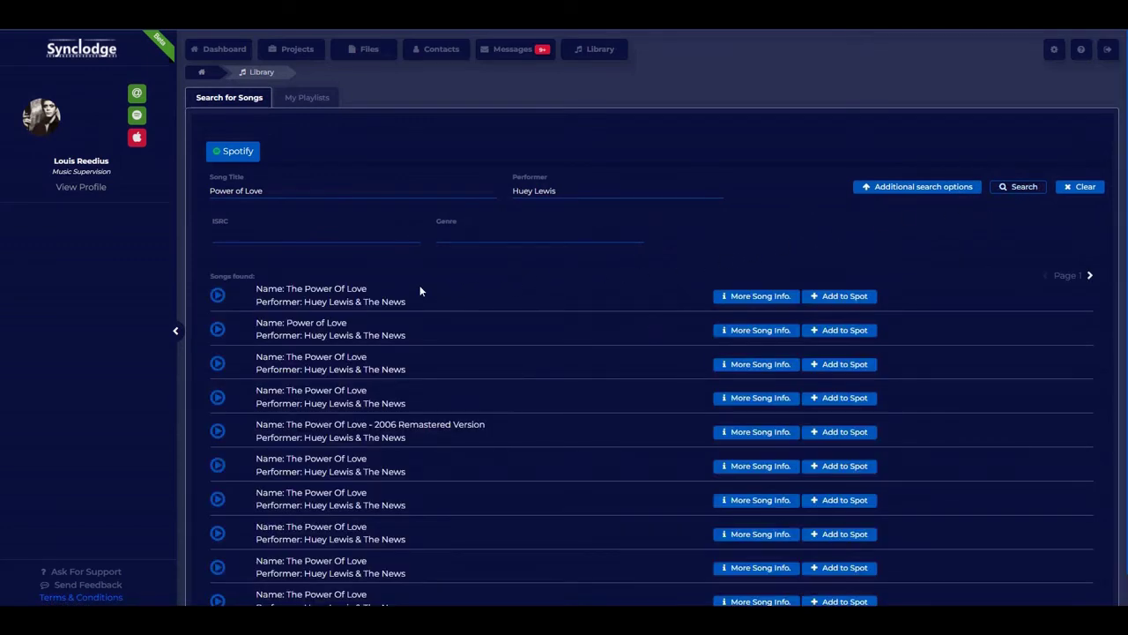
- Add the first Power of Love result to Spot 1 of project S01 E01 - Here We Go
left_click(218, 297)
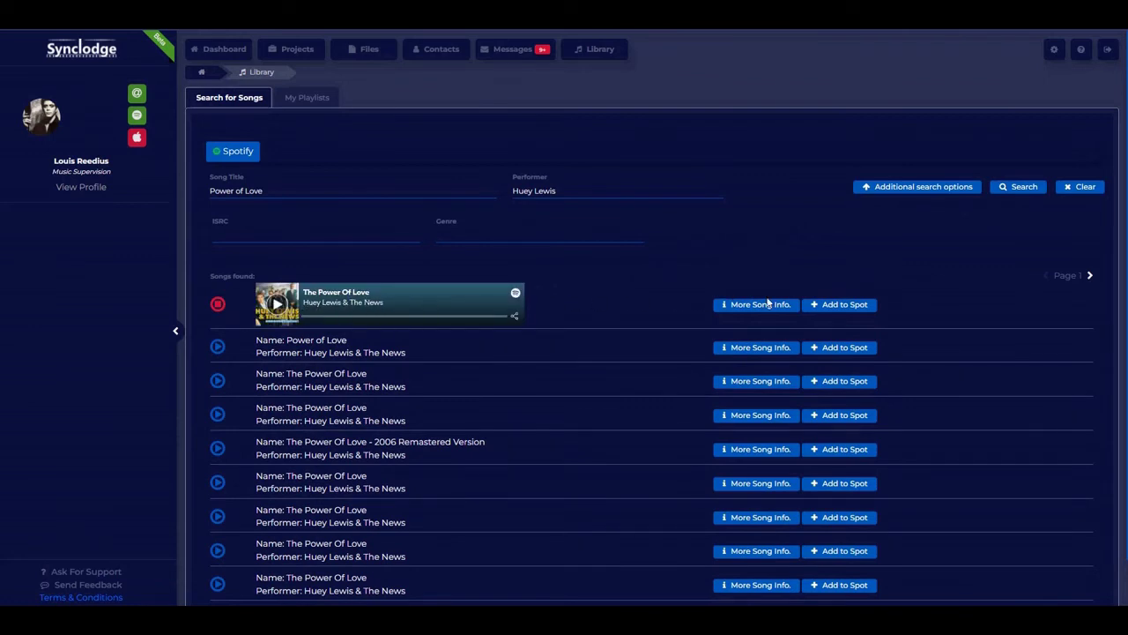
left_click(835, 306)
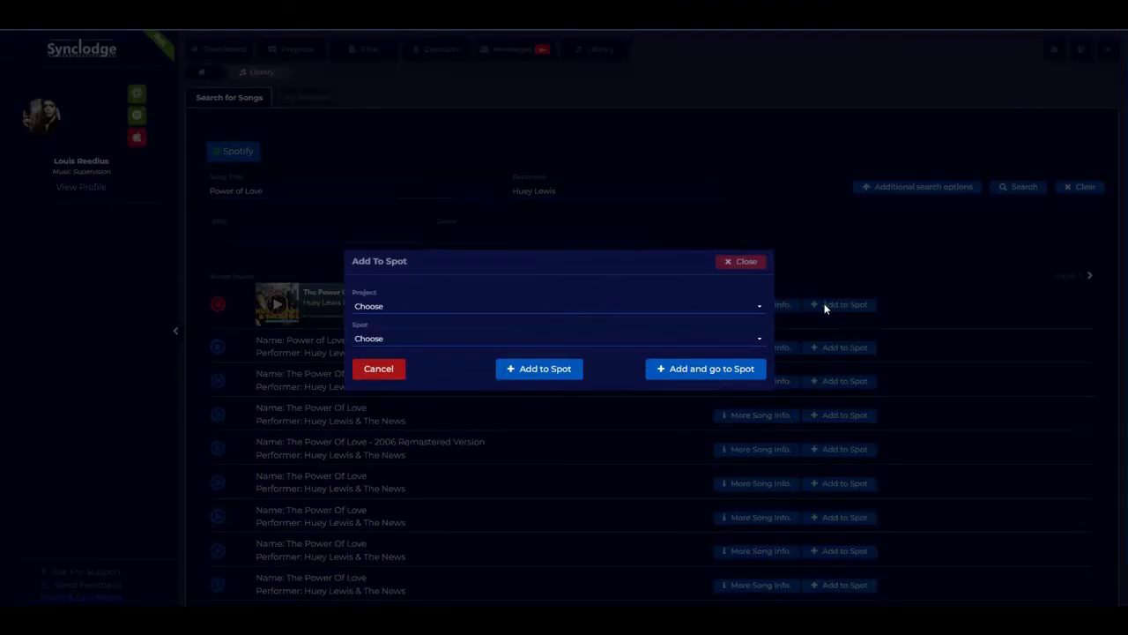
left_click(568, 308)
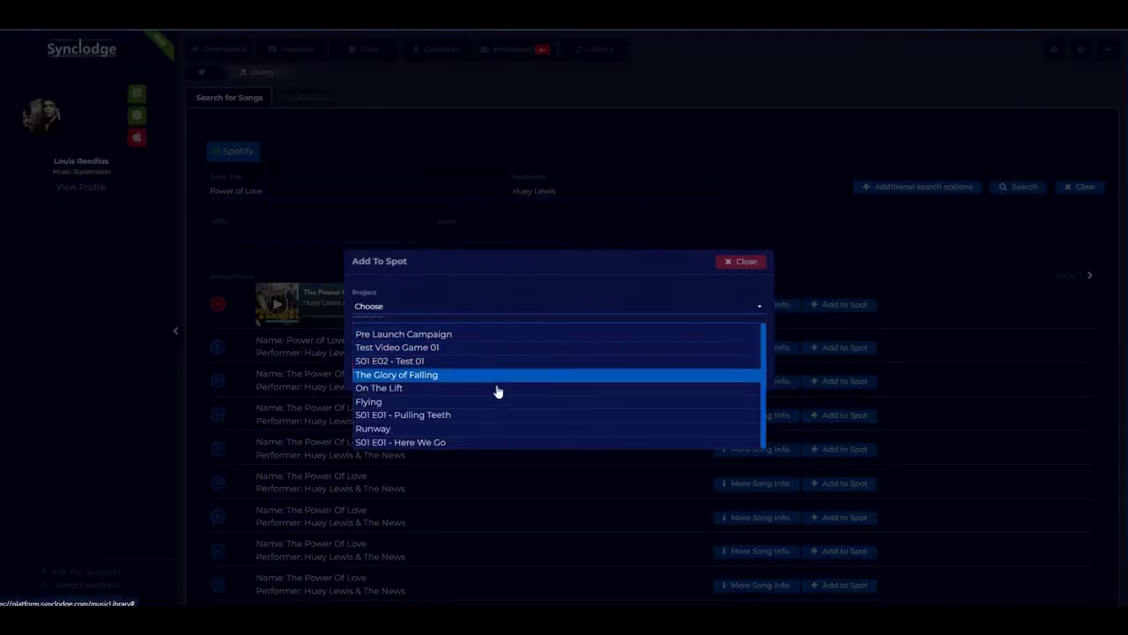
left_click(461, 441)
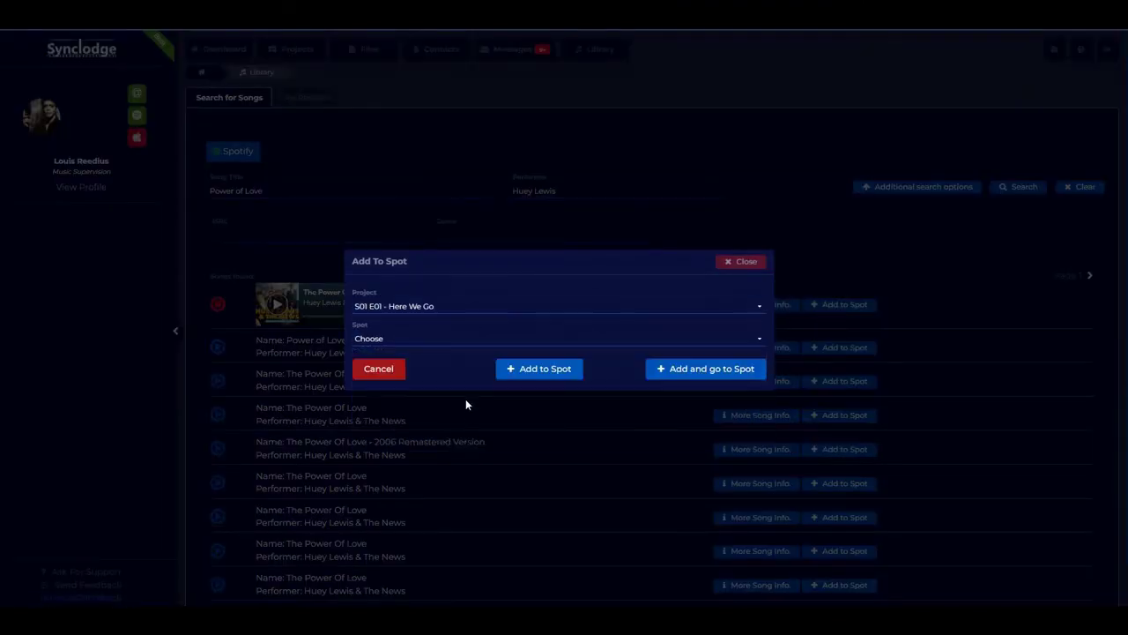
left_click(466, 343)
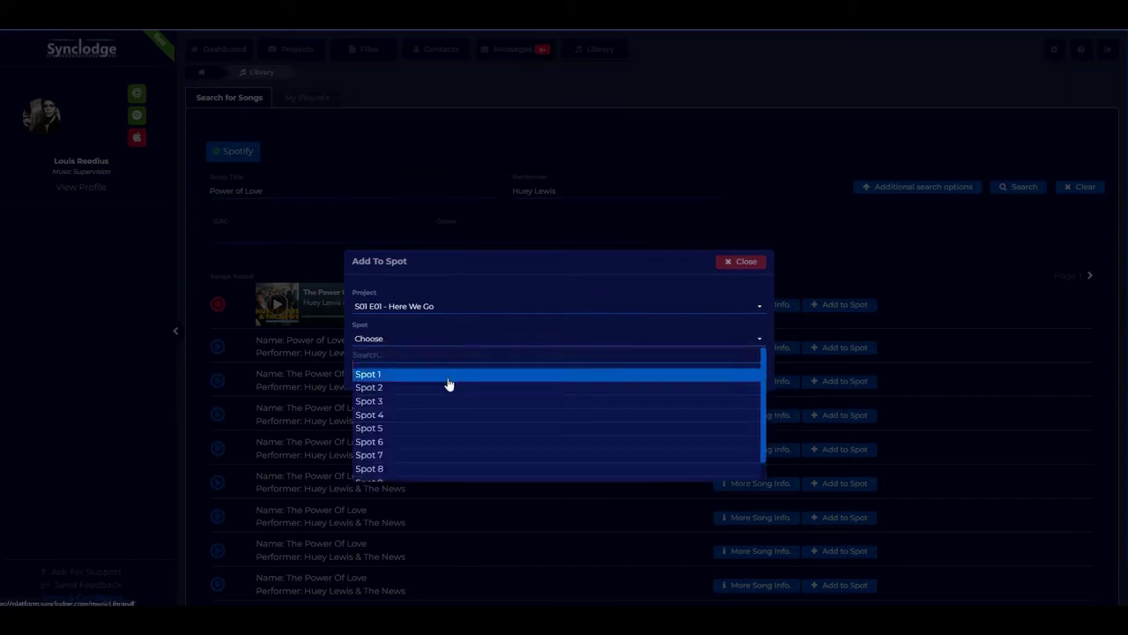
left_click(448, 378)
left_click(511, 368)
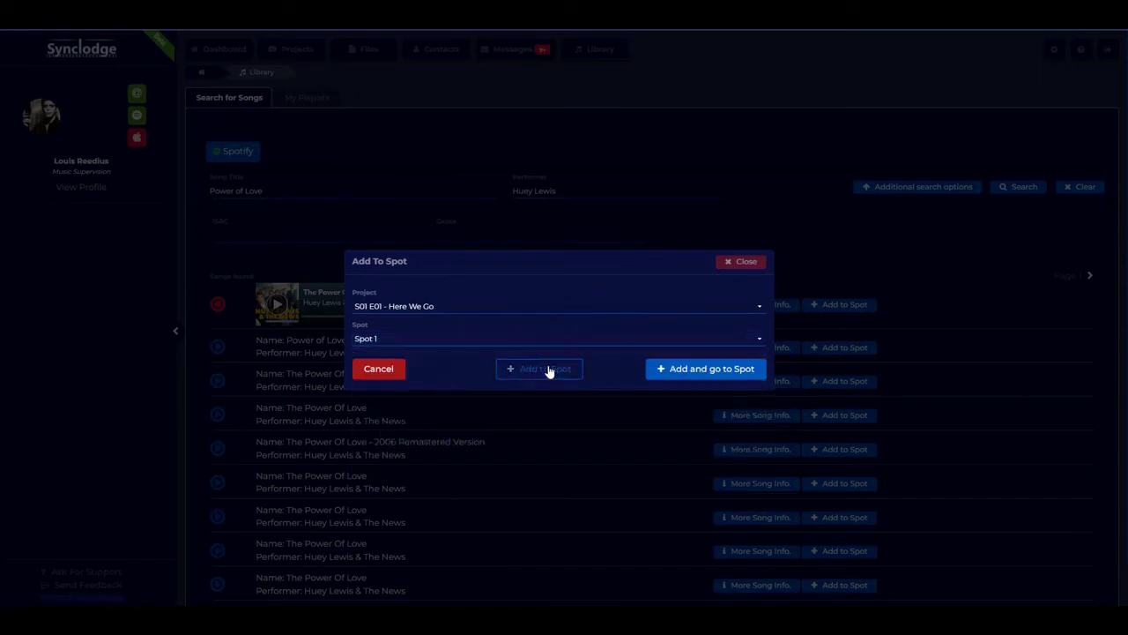
left_click(698, 370)
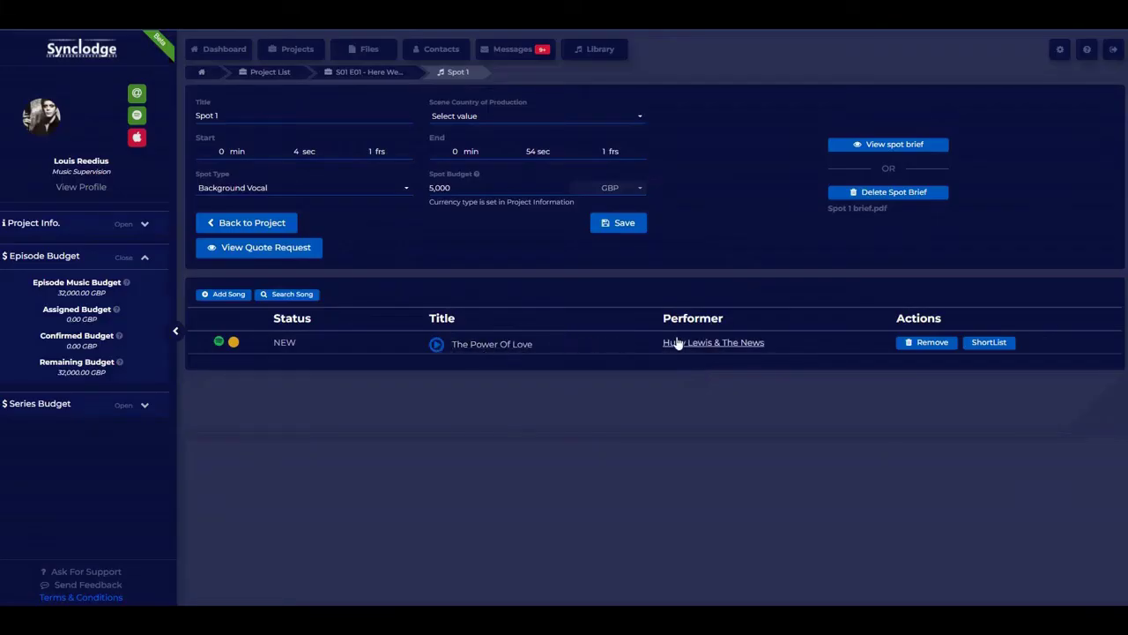
- Shortlist the song and review the matched recording's release, alternative title and provider details
left_click(993, 345)
left_click(745, 343)
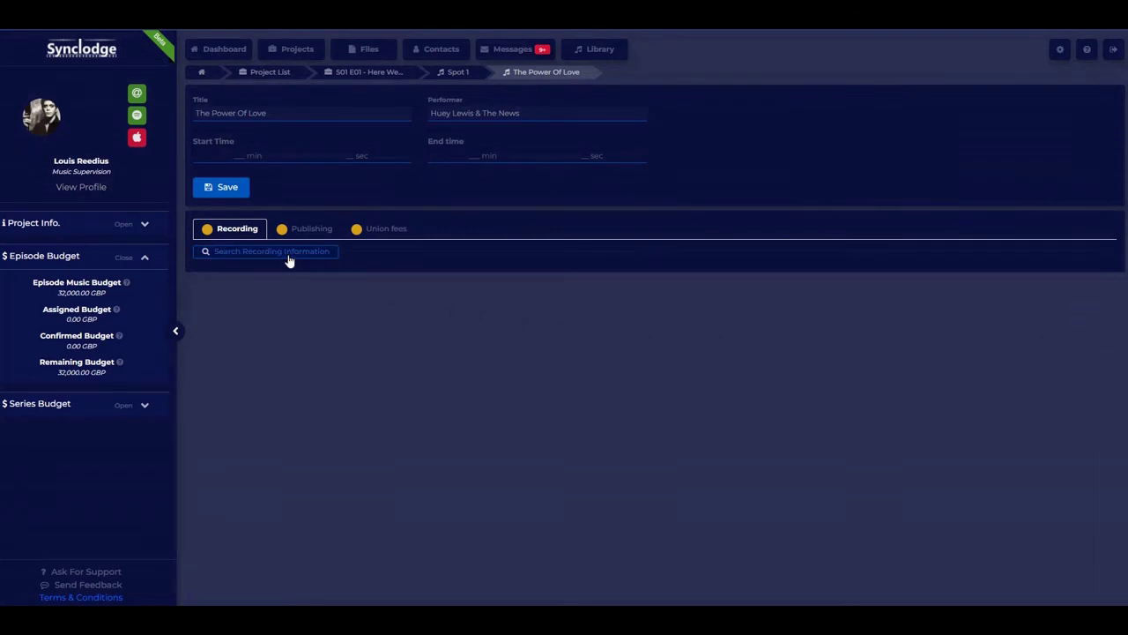
left_click(288, 255)
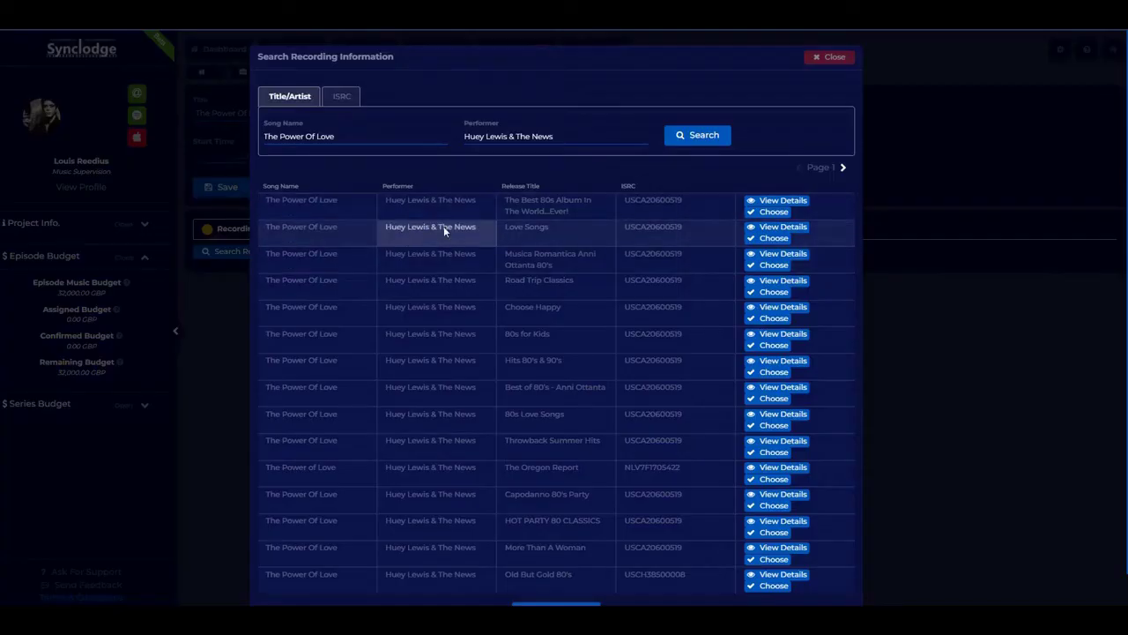
left_click(786, 309)
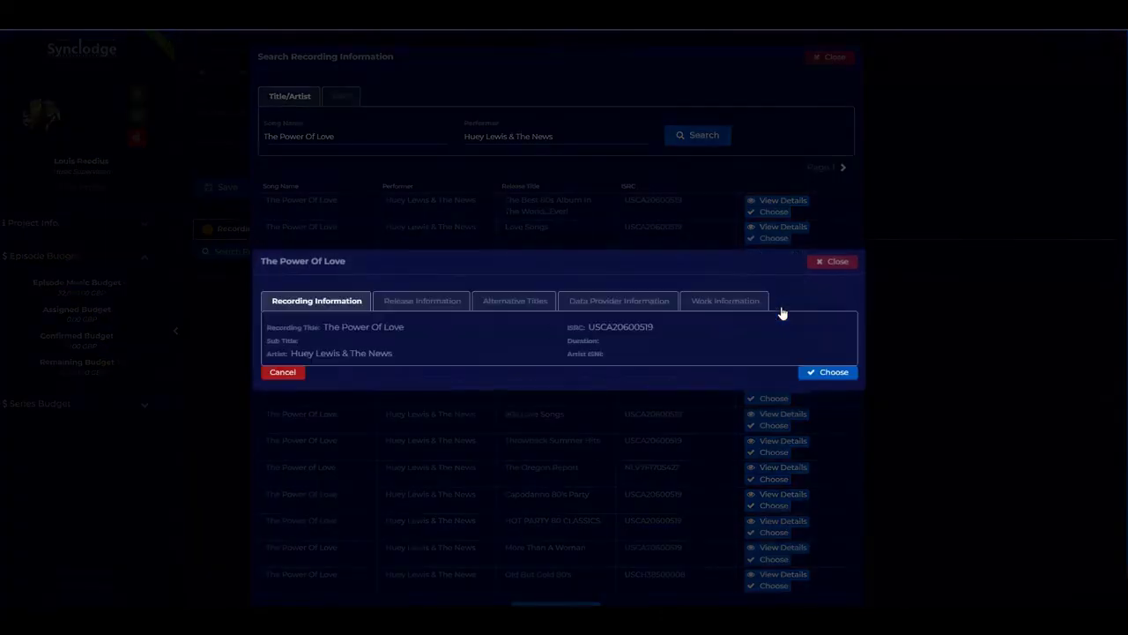
left_click(421, 305)
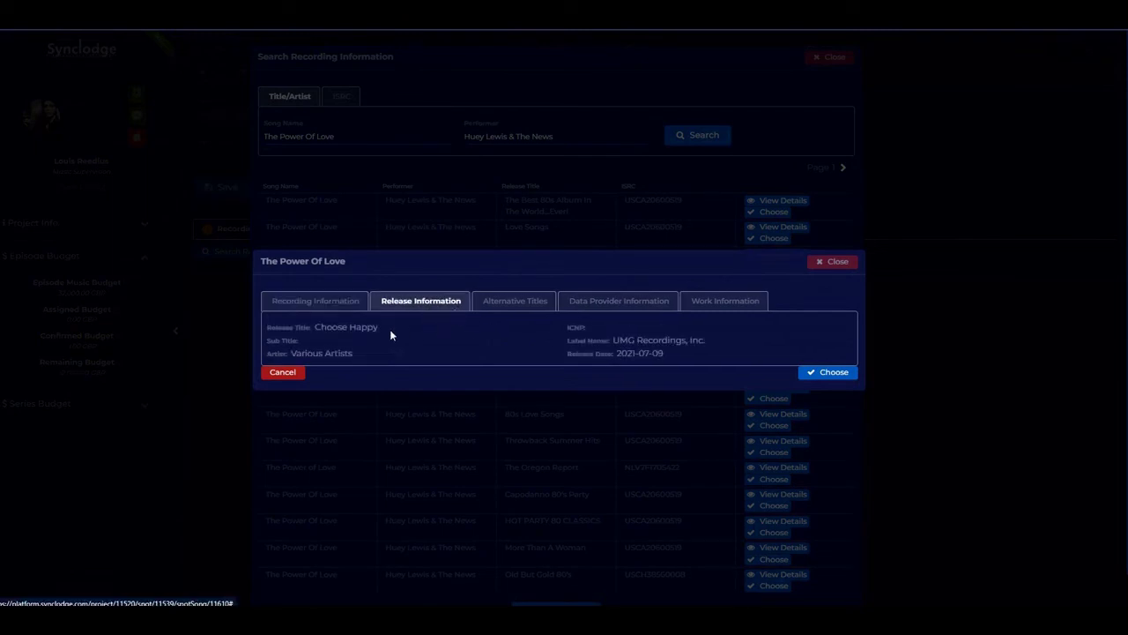
left_click(515, 307)
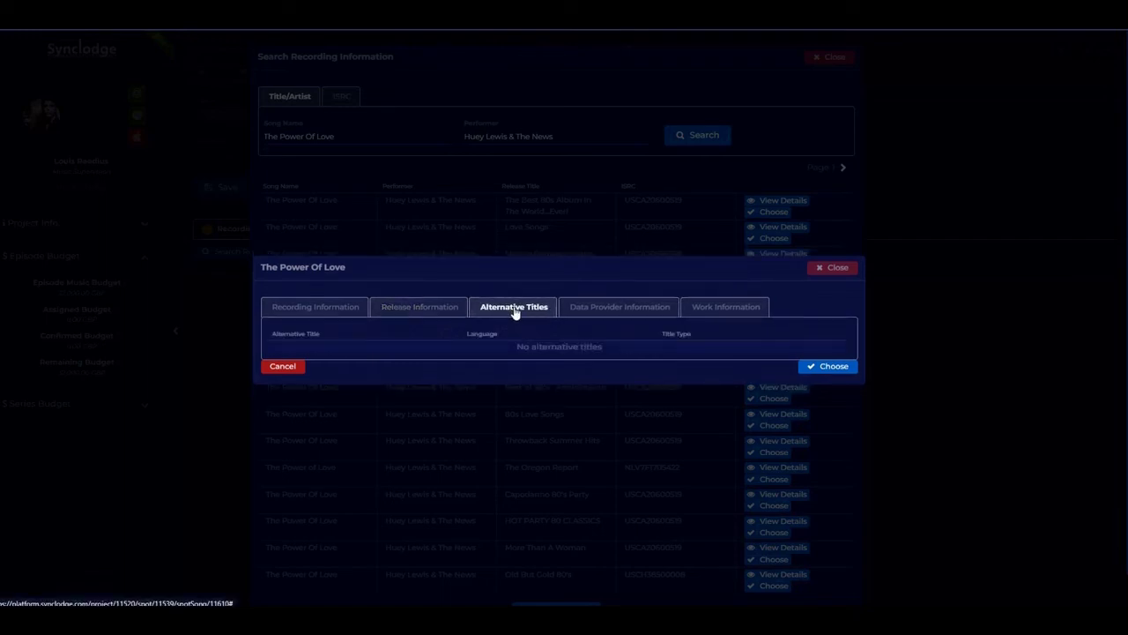
left_click(609, 308)
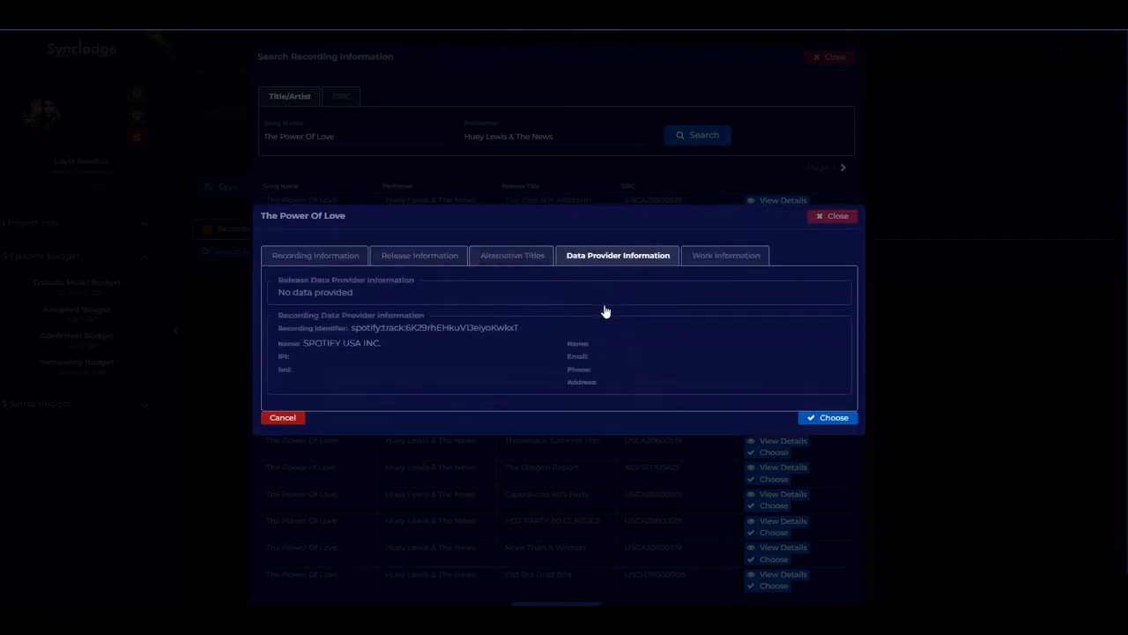
- Review the underlying musical work's alternative titles, publishers, composers and lyricists
left_click(724, 256)
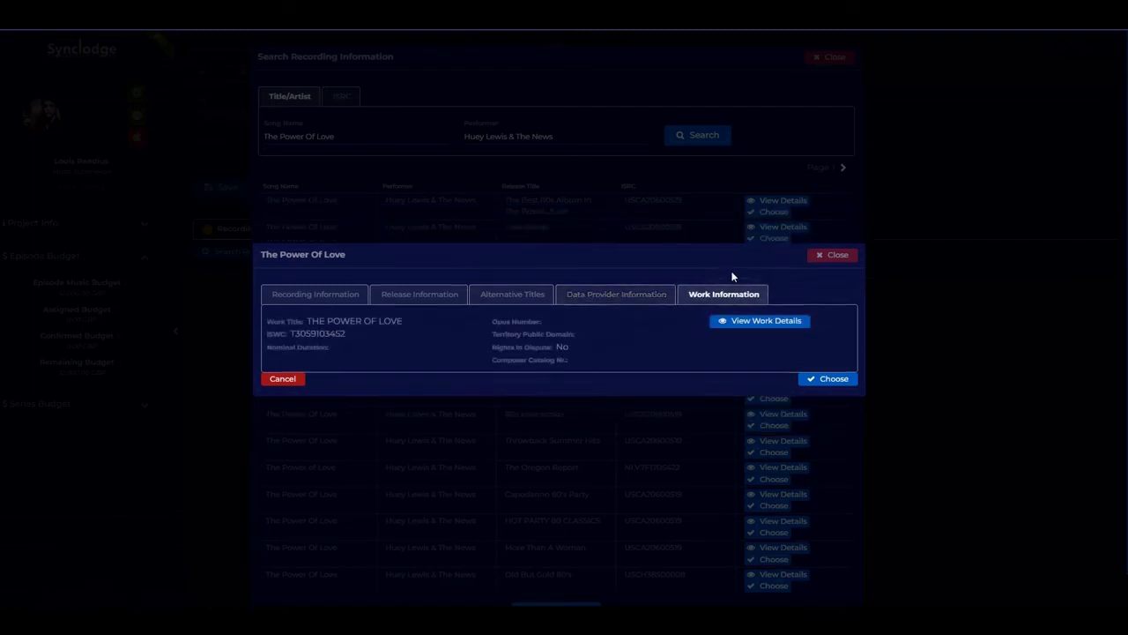
left_click(747, 324)
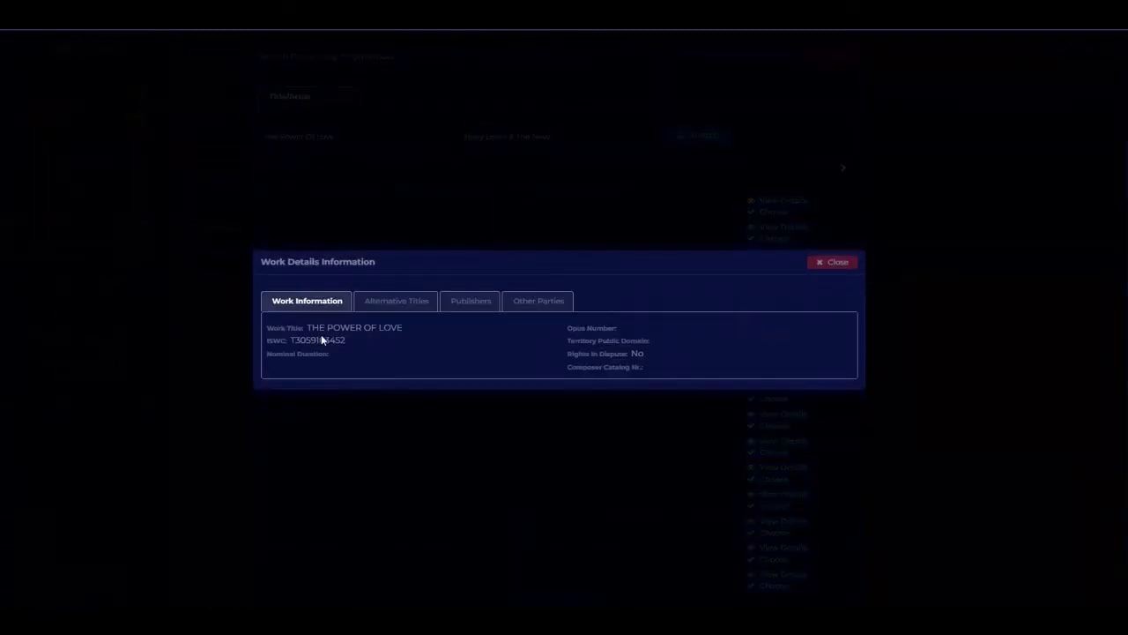
left_click(401, 302)
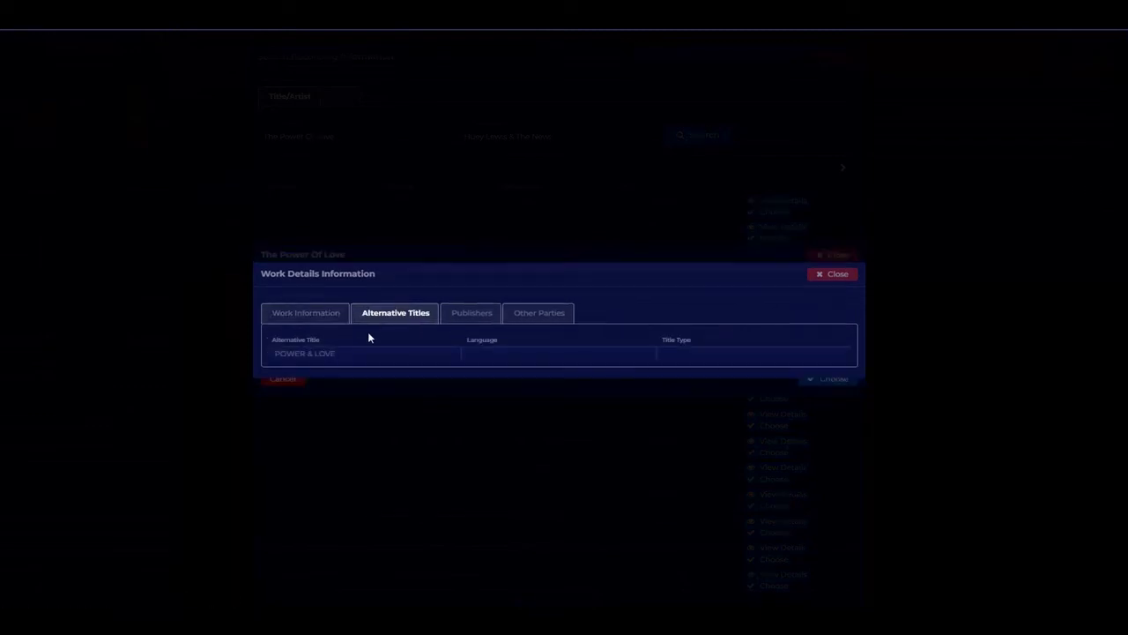
left_click(472, 313)
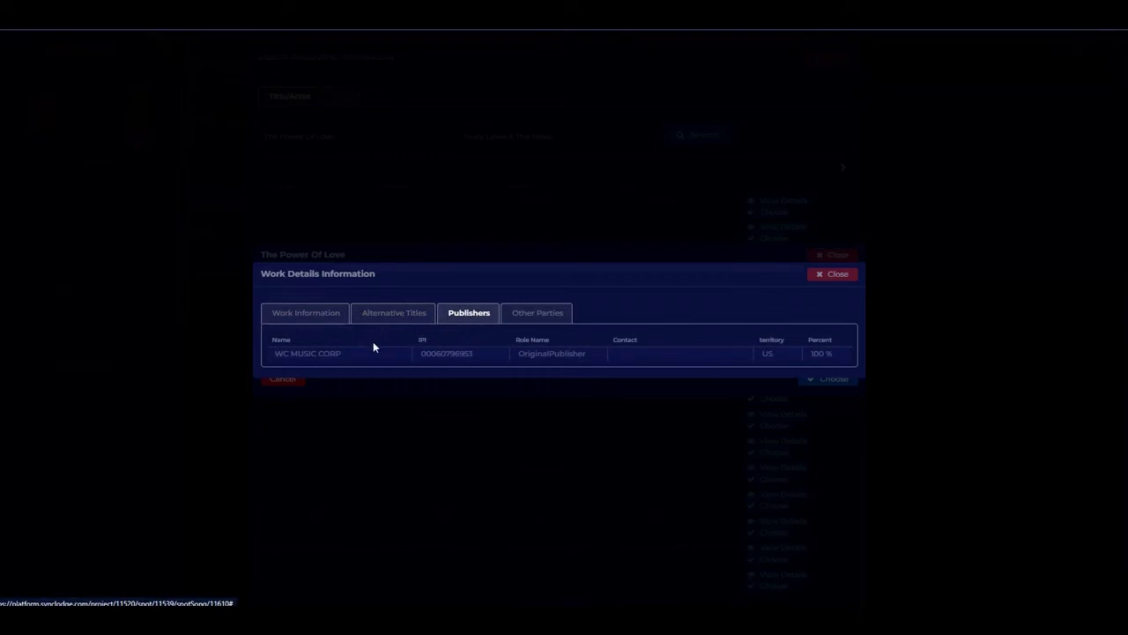
left_click(539, 313)
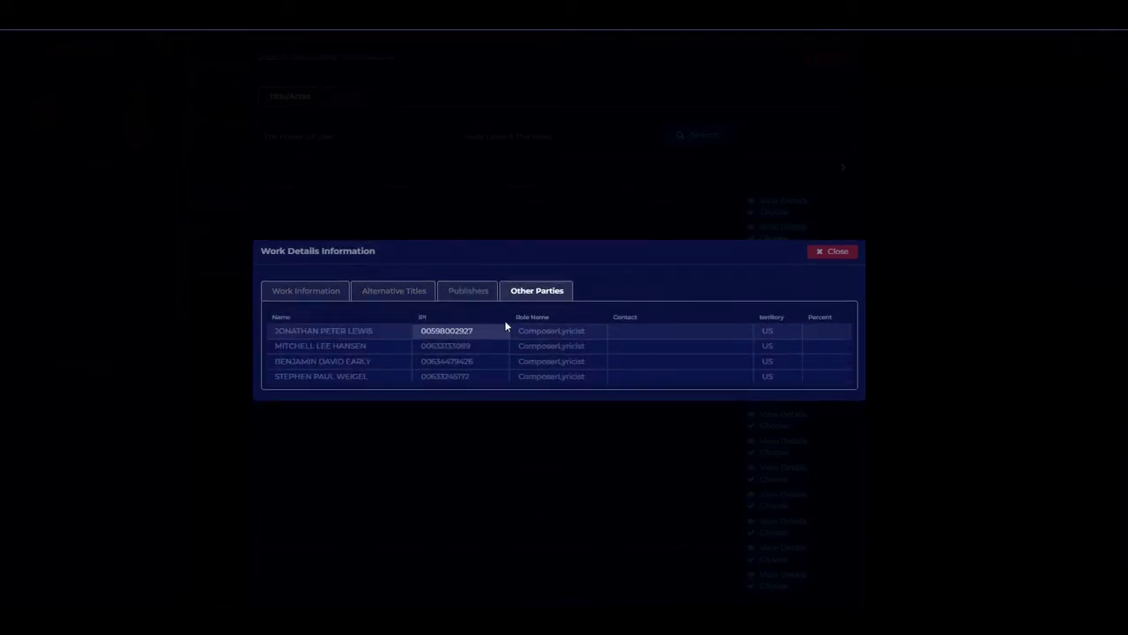
left_click(836, 255)
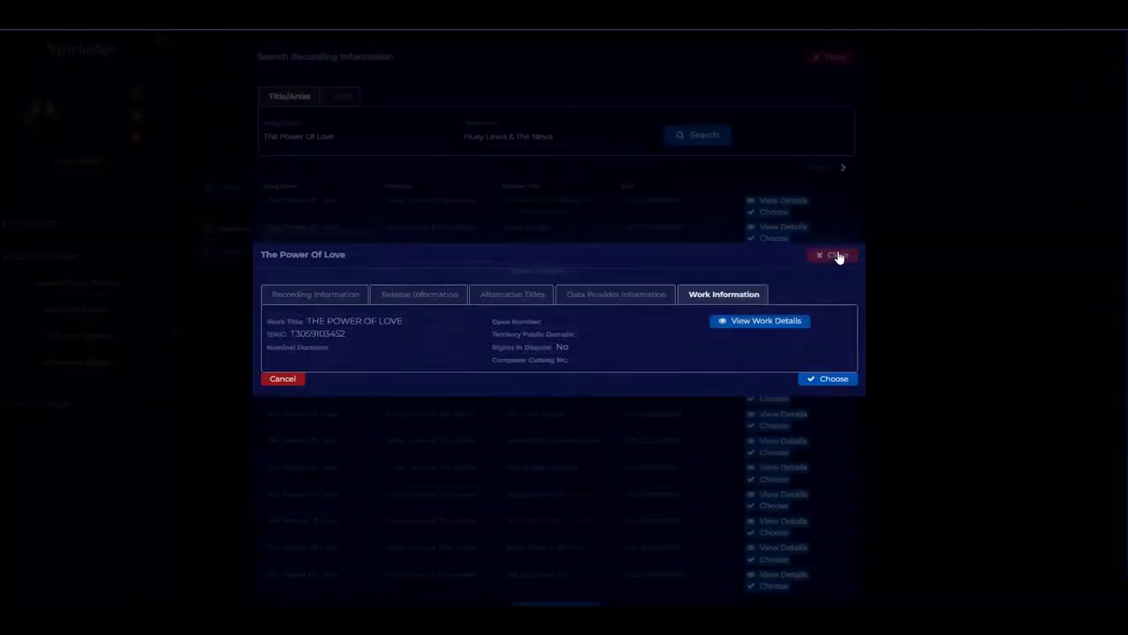
- Choose this recording and take UMG Recordings as the master rights holder
left_click(827, 379)
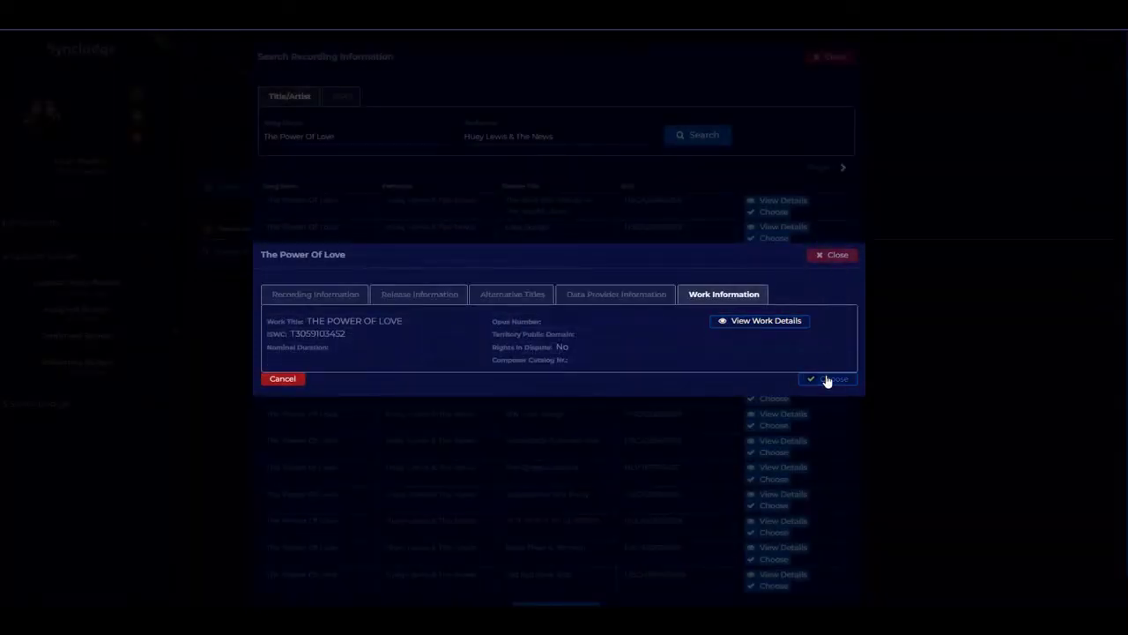
left_click(840, 339)
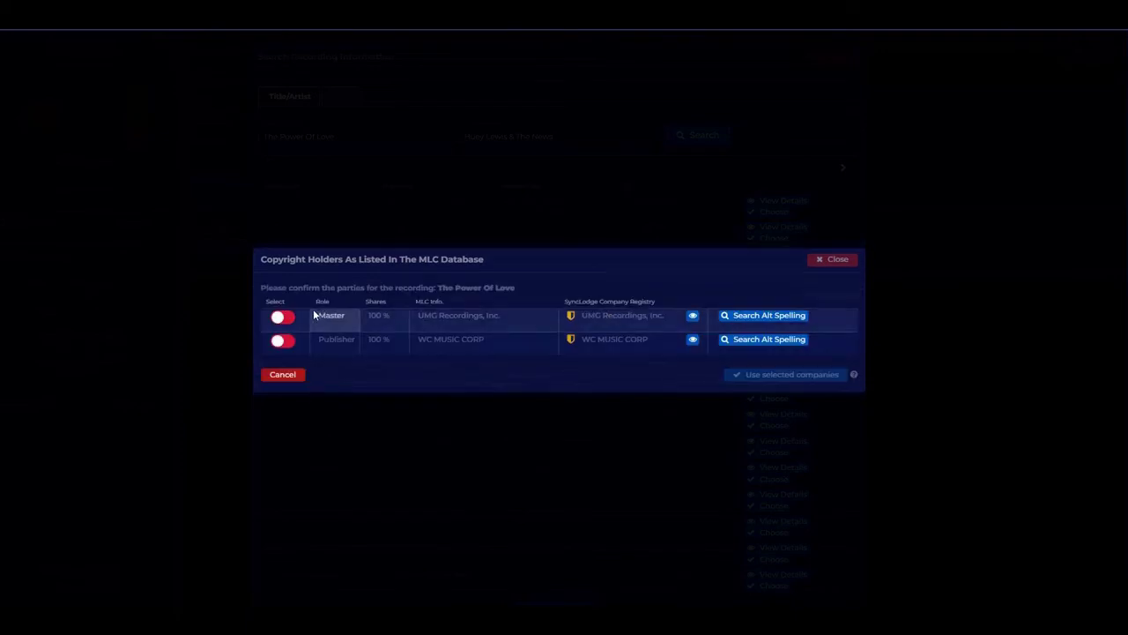
left_click(282, 317)
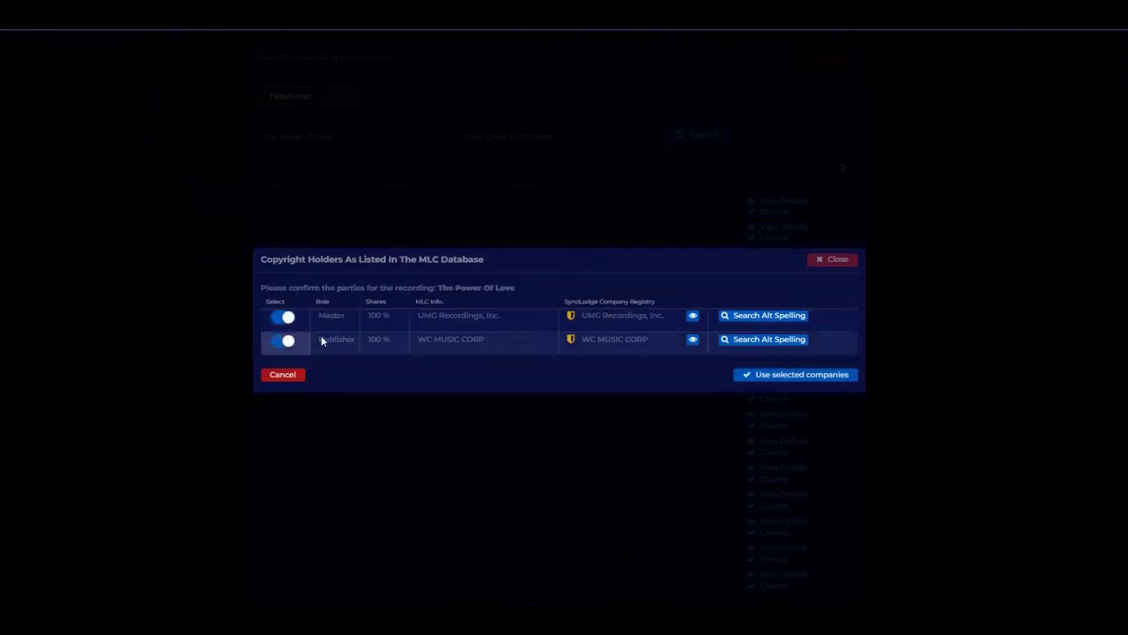
left_click(781, 376)
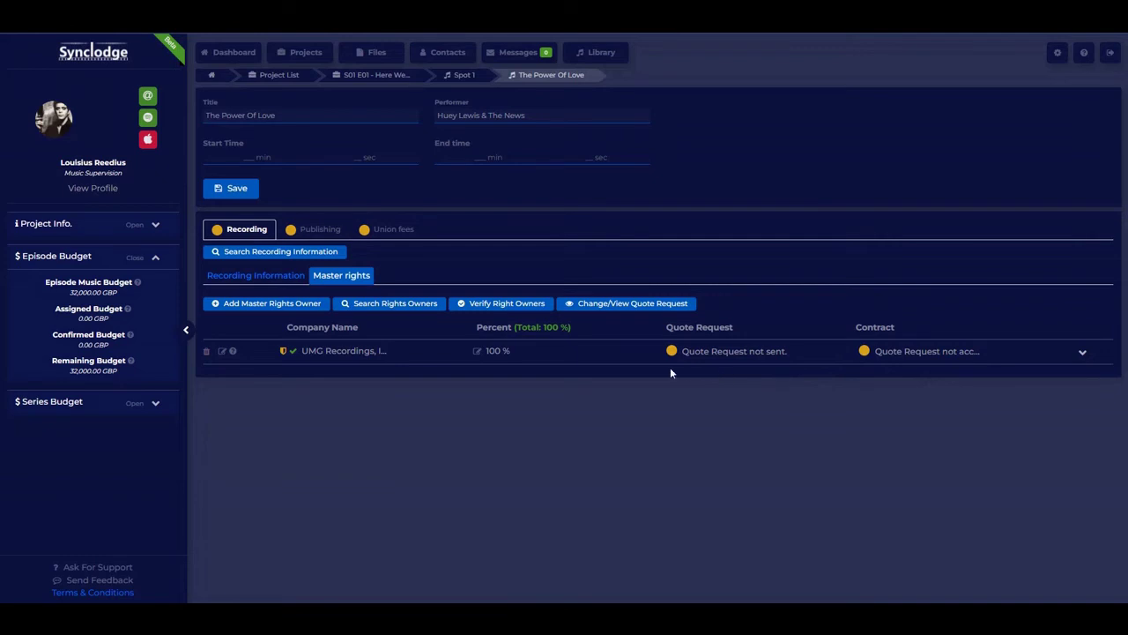
- Show UMG Recordings' details, then WC MUSIC CORP's contact details under the Power Of Love publishing rights
left_click(347, 350)
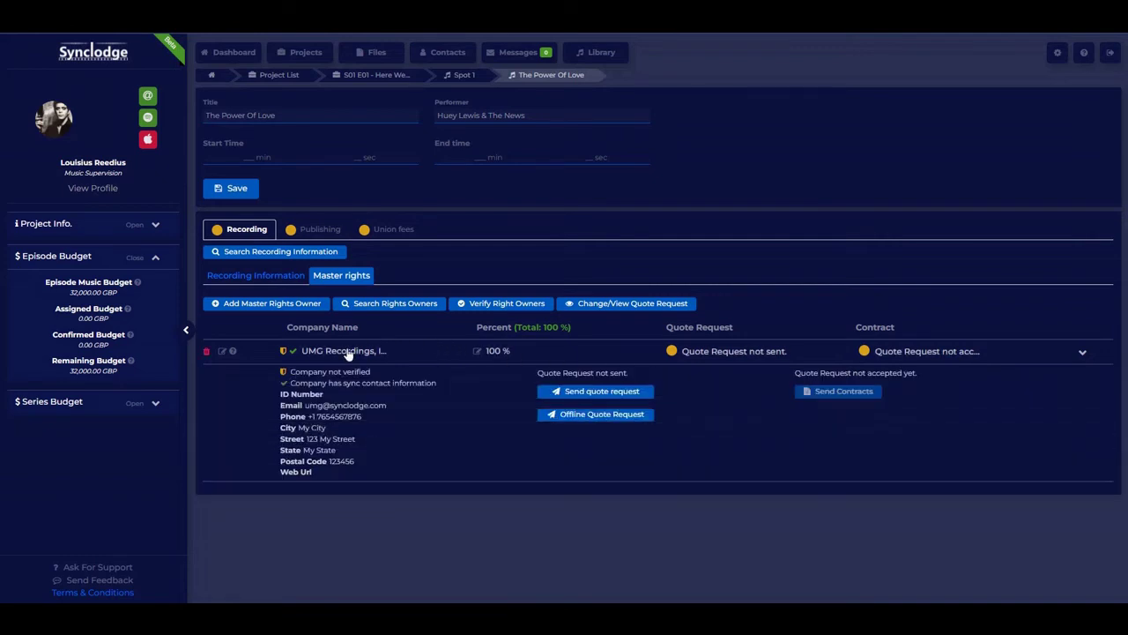
left_click(261, 276)
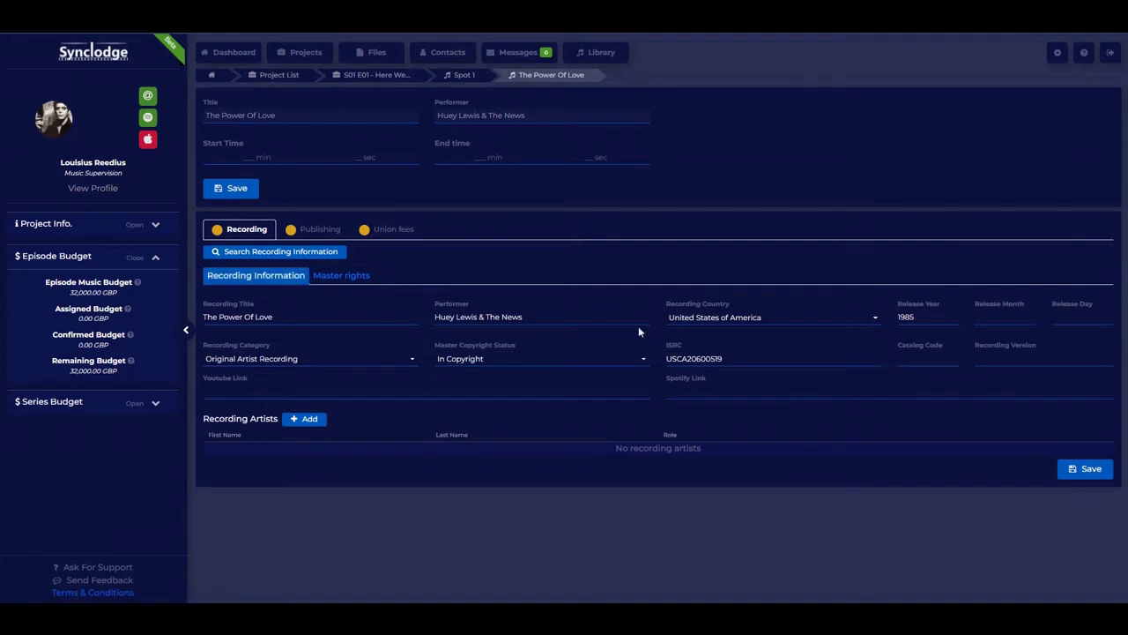
left_click(320, 233)
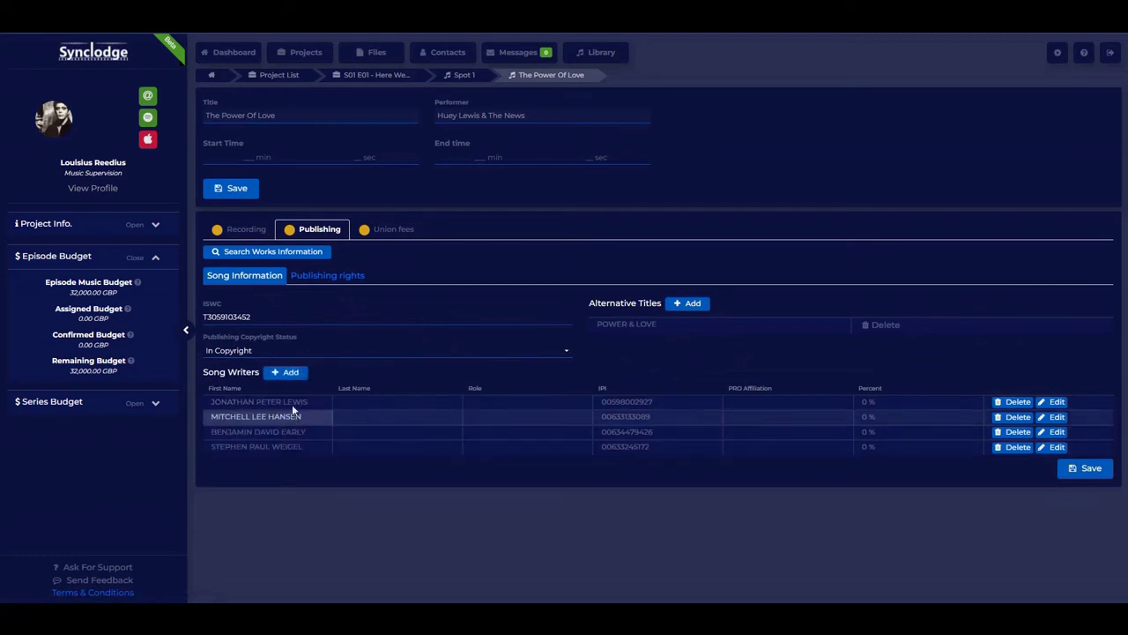
left_click(343, 276)
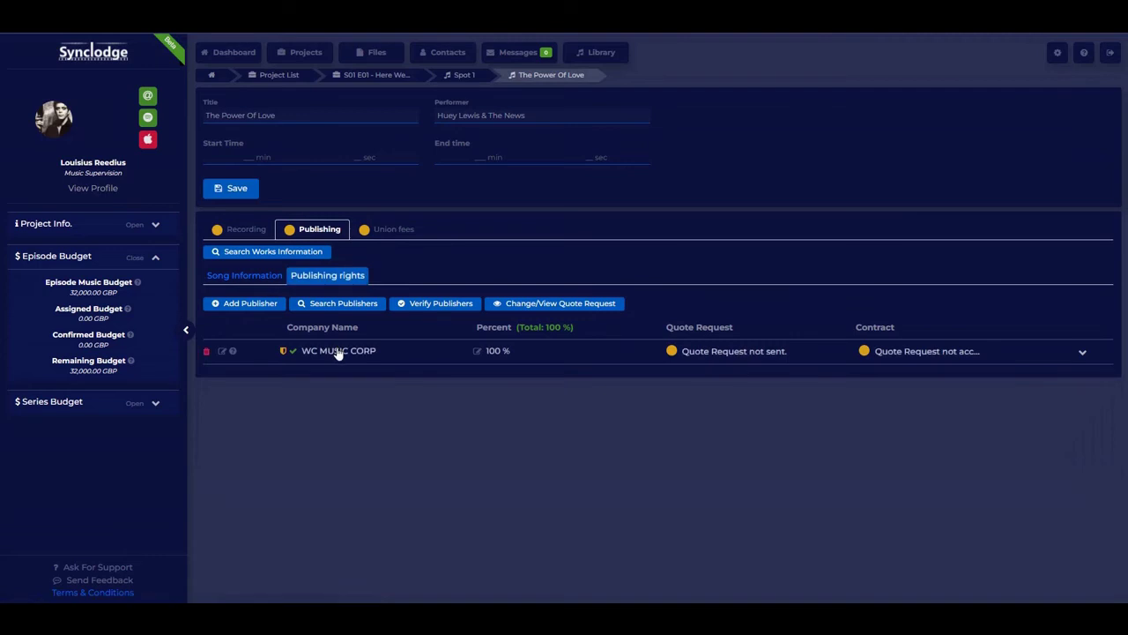
left_click(338, 352)
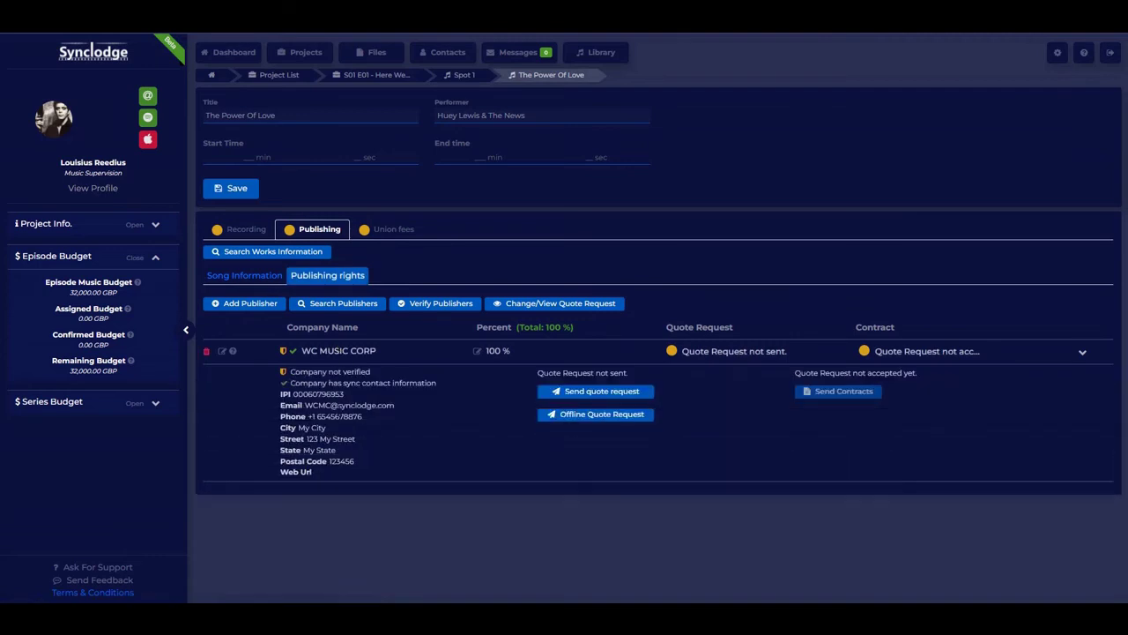
- Start a quote request to WC MUSIC CORP and review its project and spot information
left_click(586, 398)
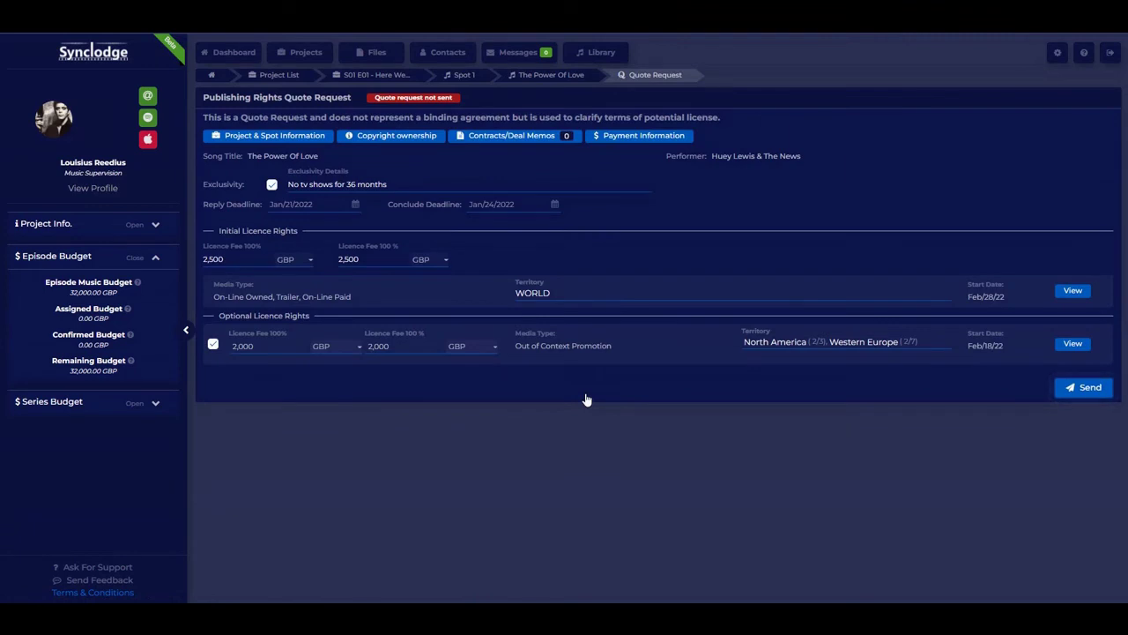
left_click(307, 138)
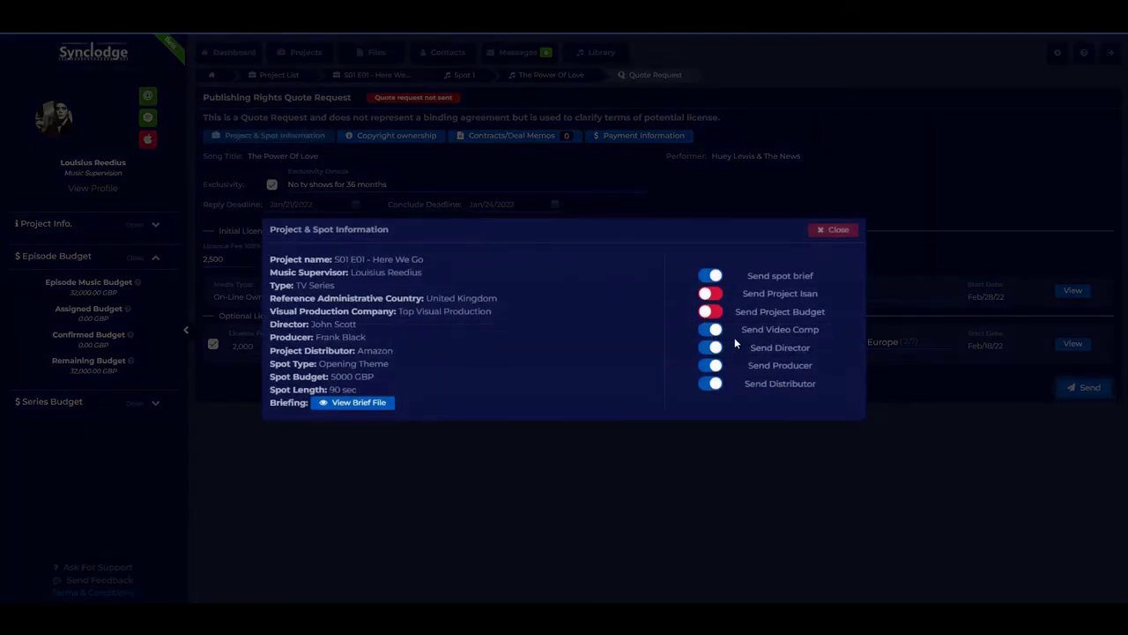
left_click(832, 231)
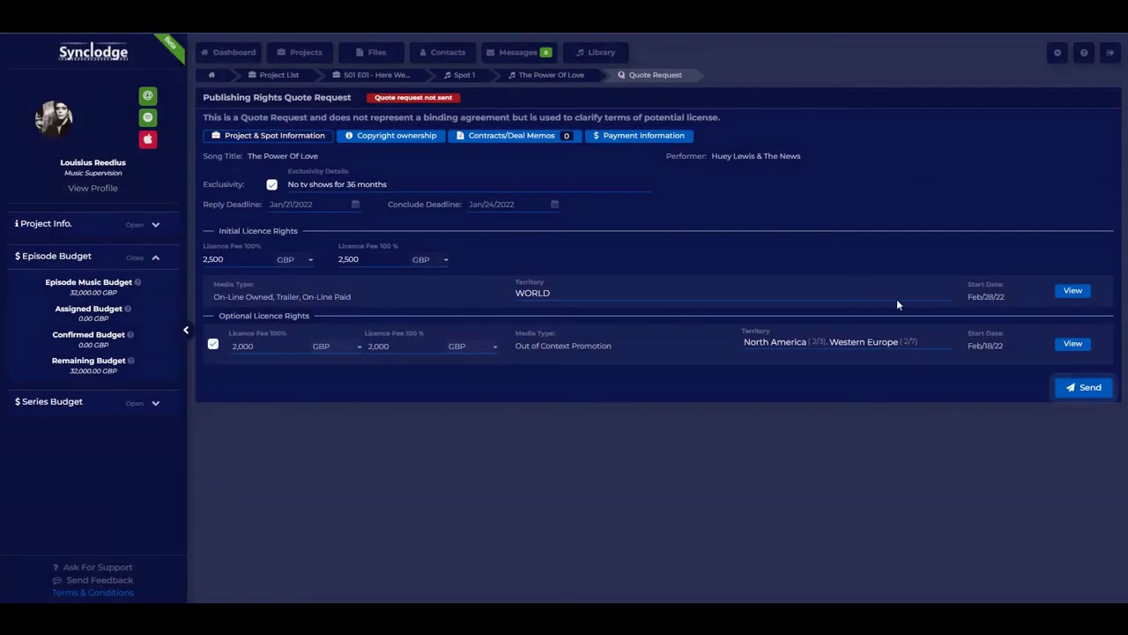
- Send the publishing quote request with the comment 'ASAP Please!', then go to the Files list
left_click(1087, 387)
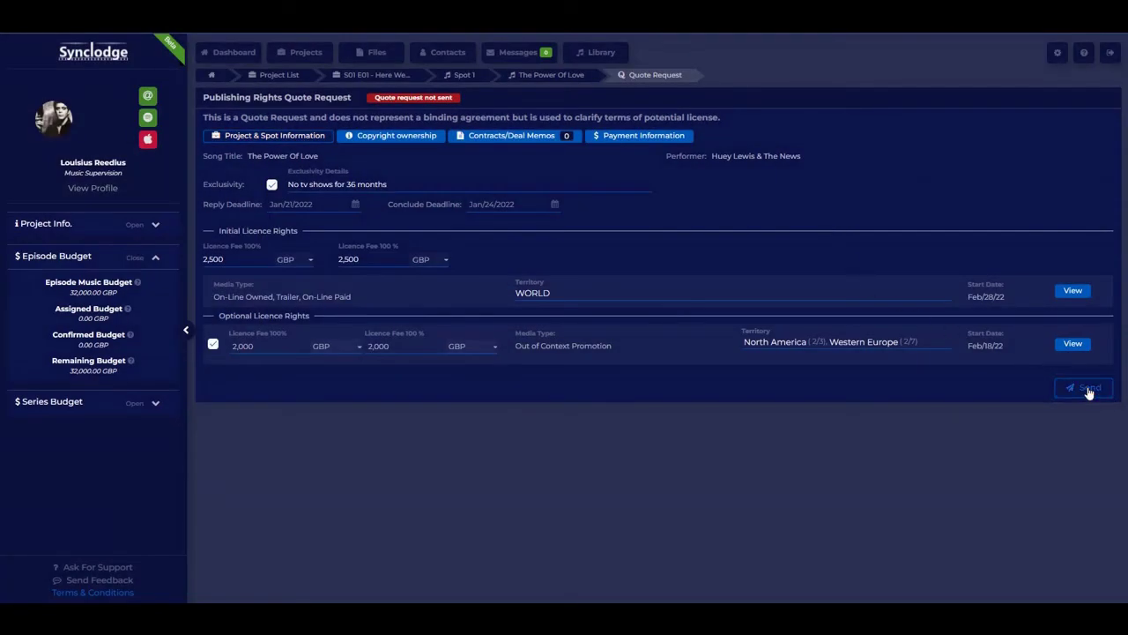
left_click(1088, 388)
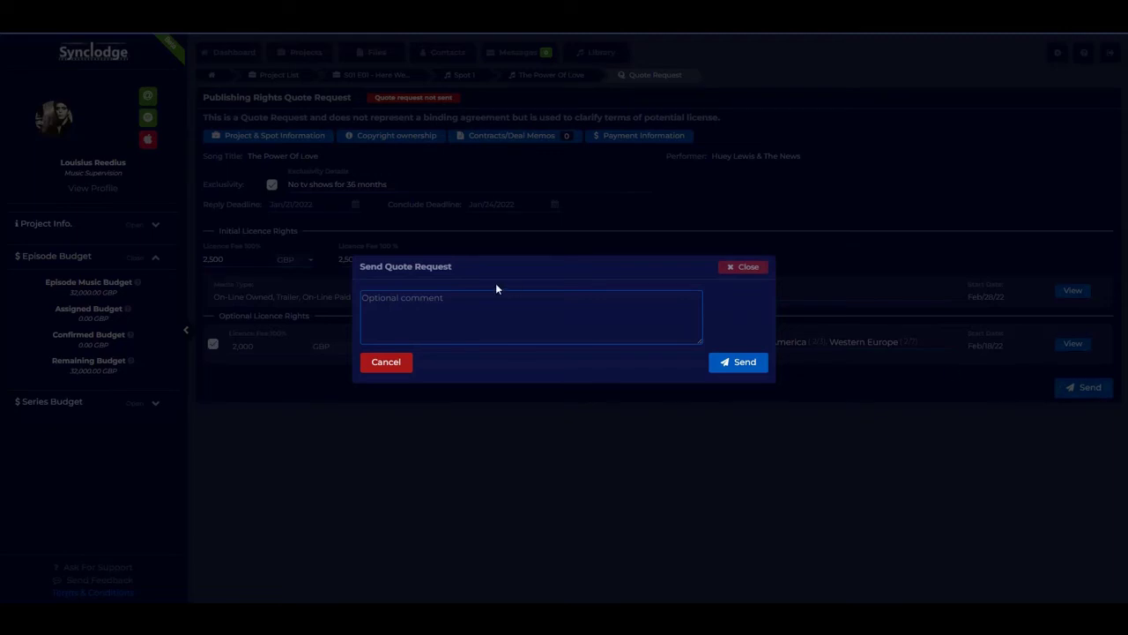
type("ASAP Please!")
left_click(737, 362)
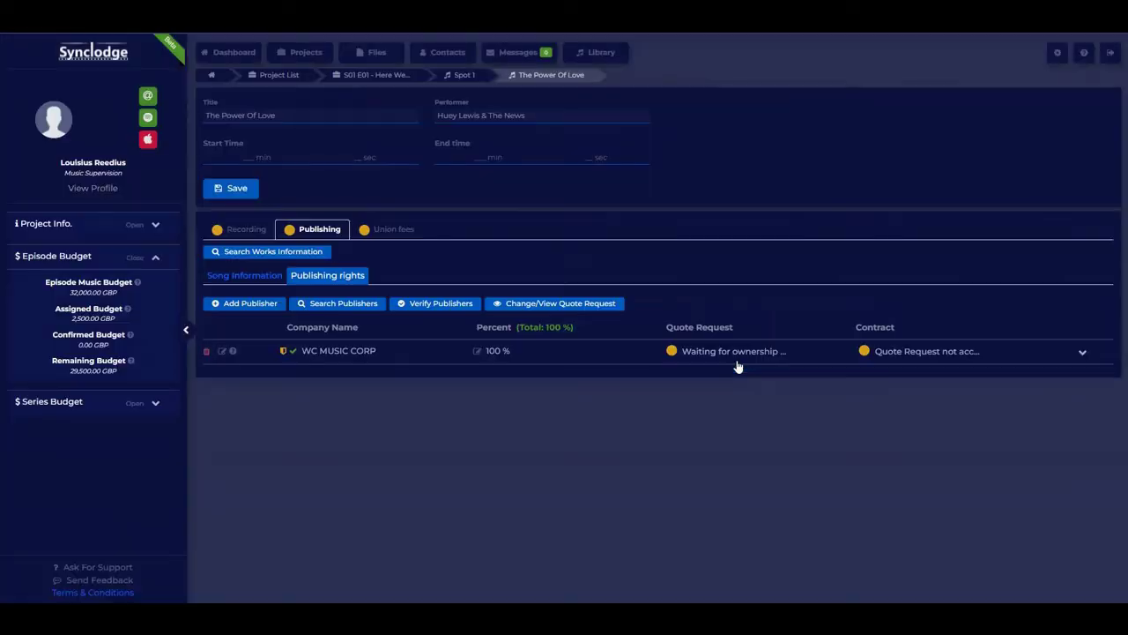
left_click(728, 365)
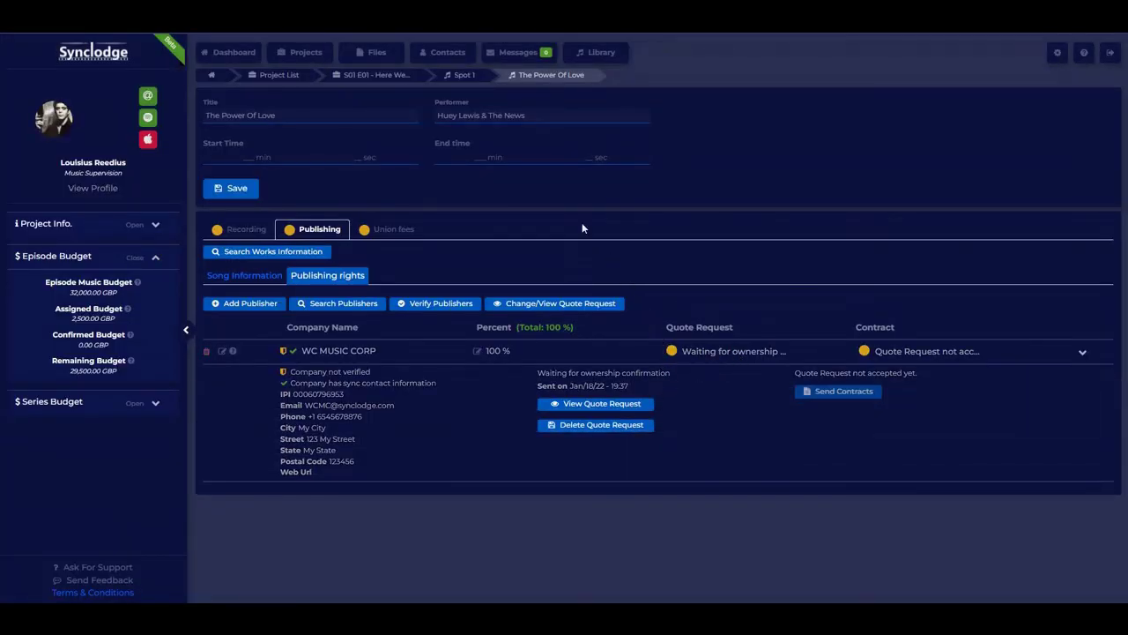
left_click(374, 52)
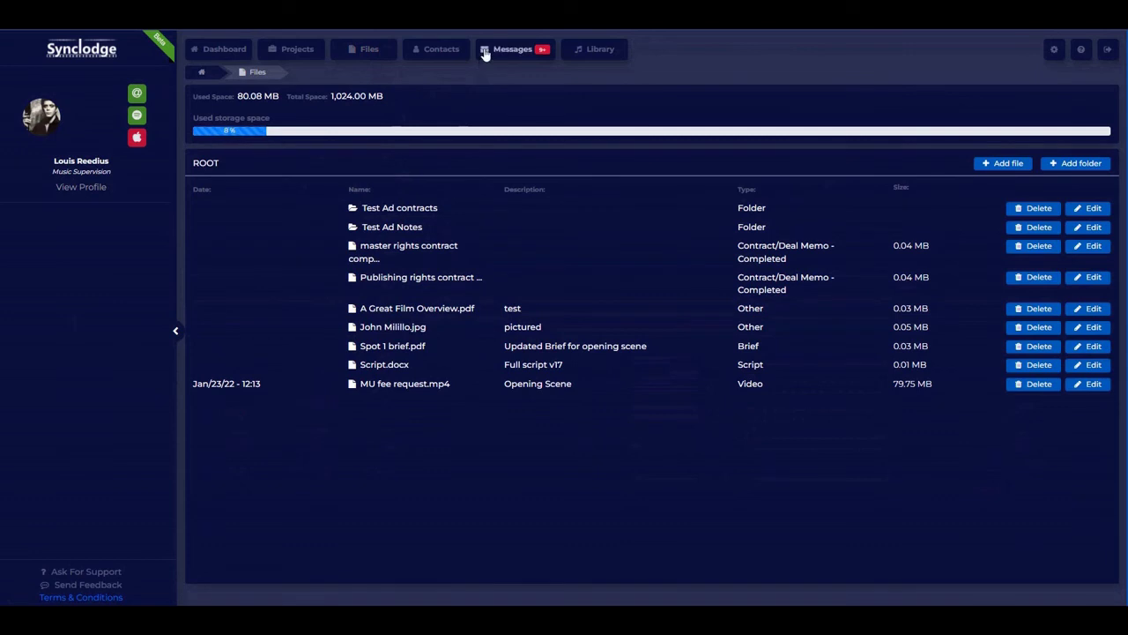
- In Contacts, star the first contact as a favorite and check it under the Favorite filter
left_click(448, 51)
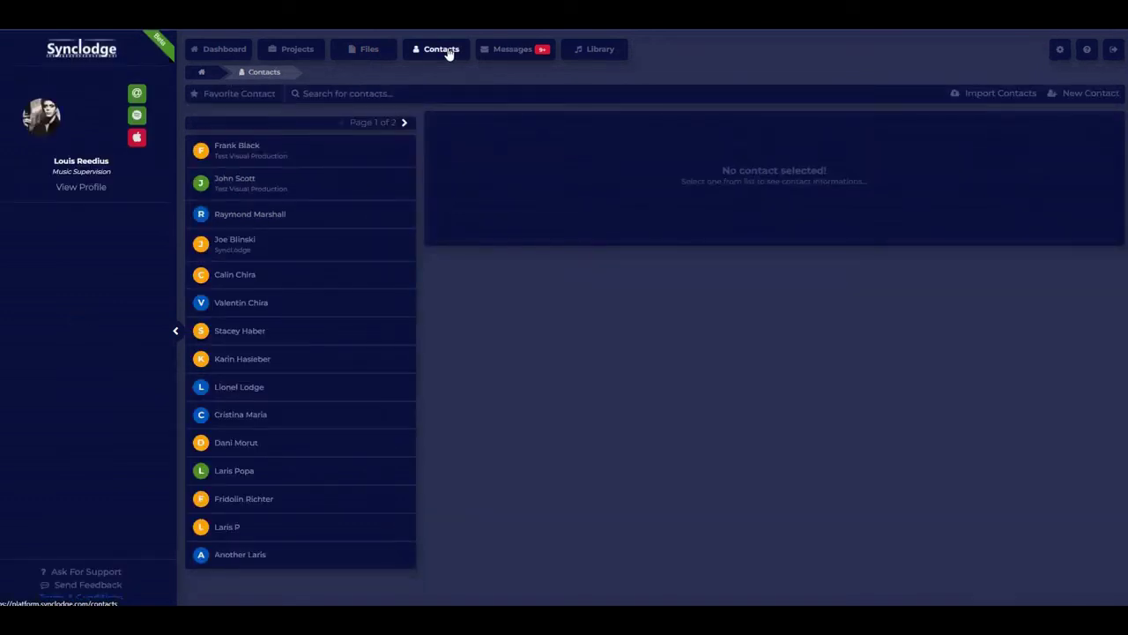
mouse_move(330, 160)
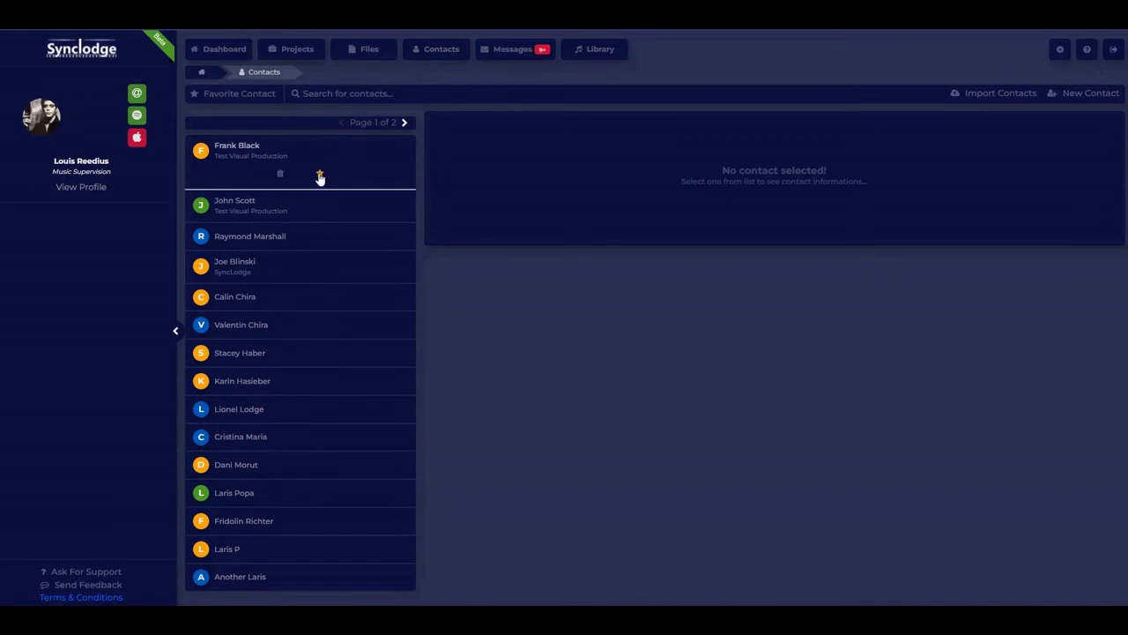
left_click(320, 175)
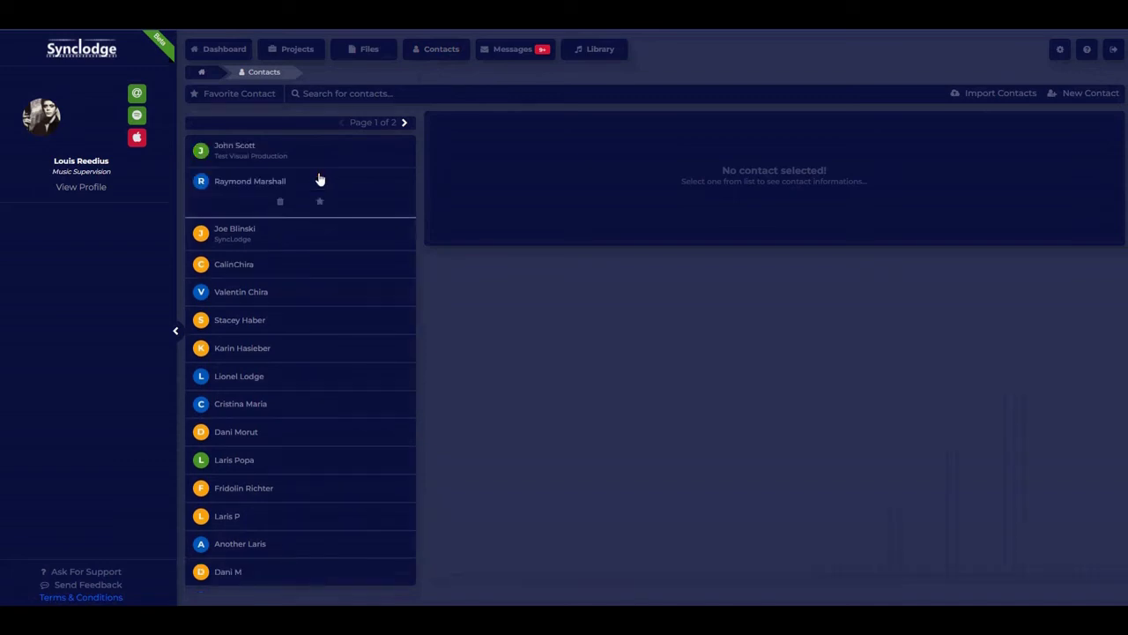
left_click(234, 95)
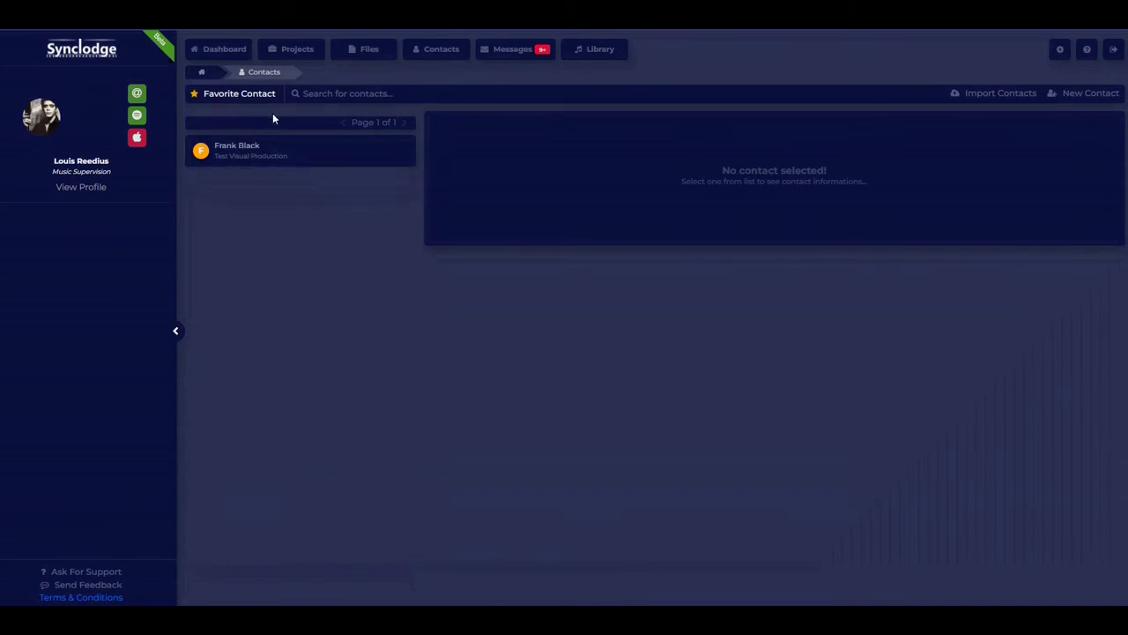
left_click(253, 100)
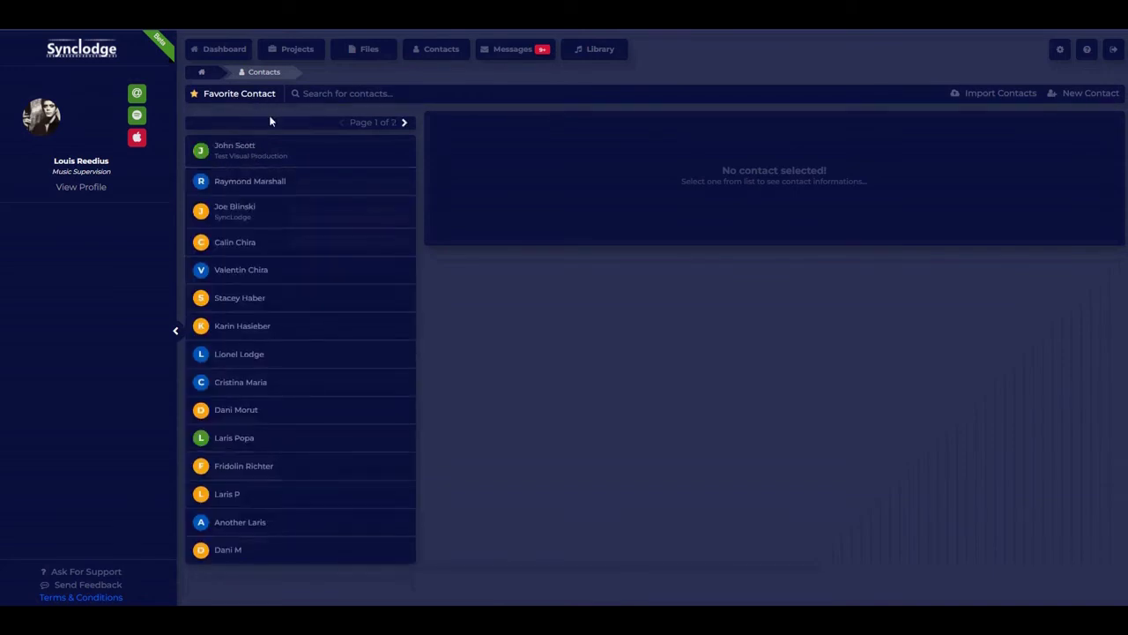
left_click(299, 175)
left_click(253, 98)
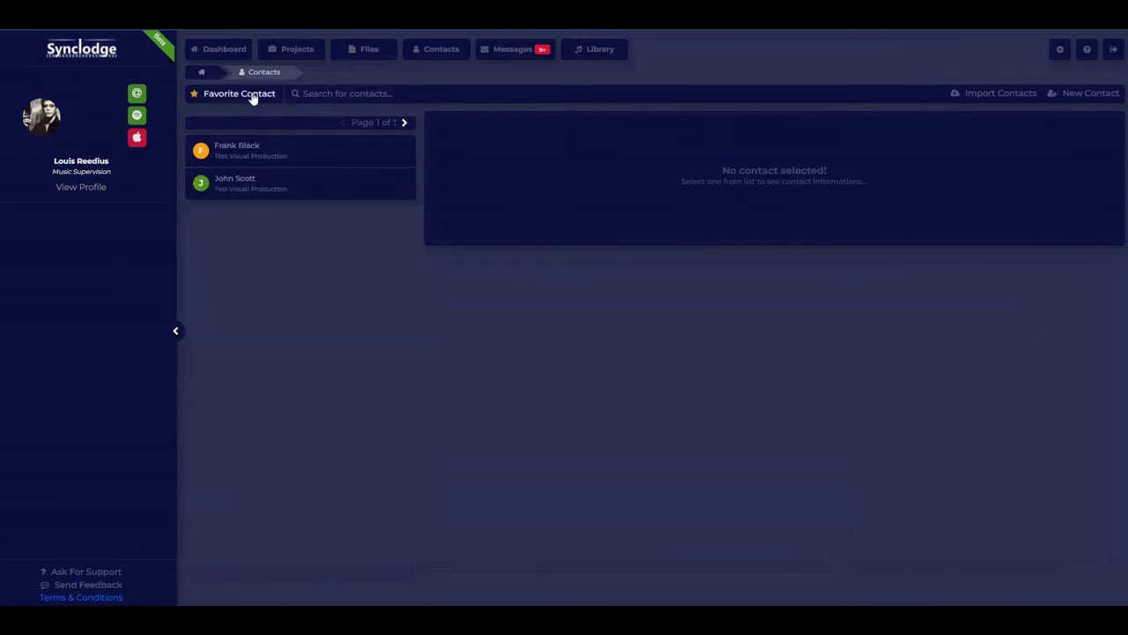
left_click(253, 98)
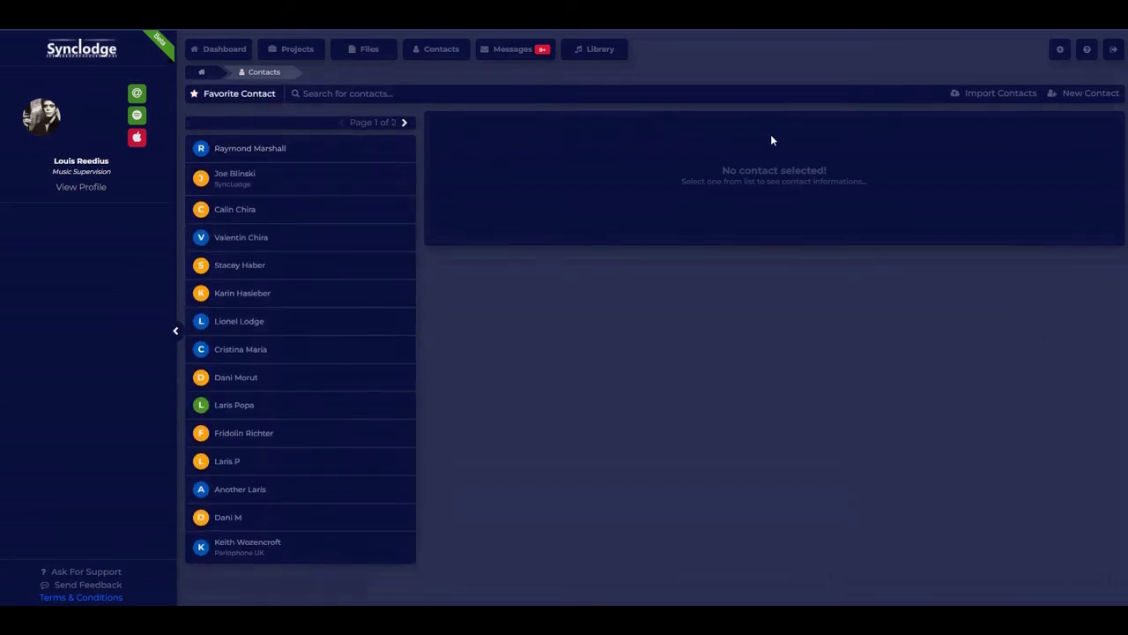
- Check the Import Contacts form's supported file formats, close it, and go to Messages
left_click(1001, 98)
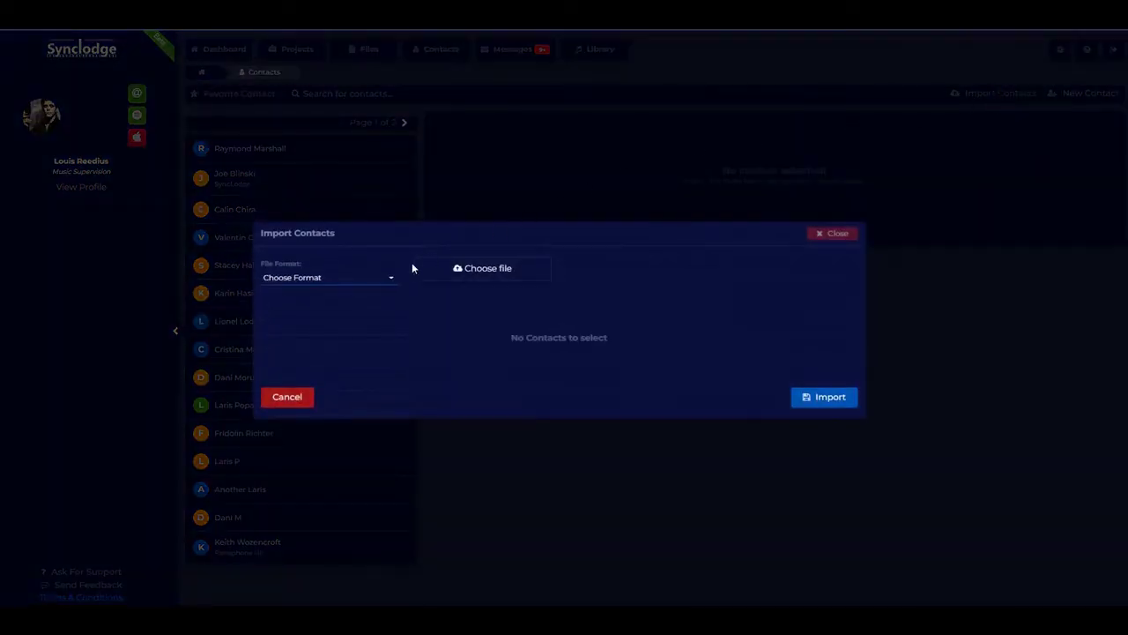
left_click(392, 283)
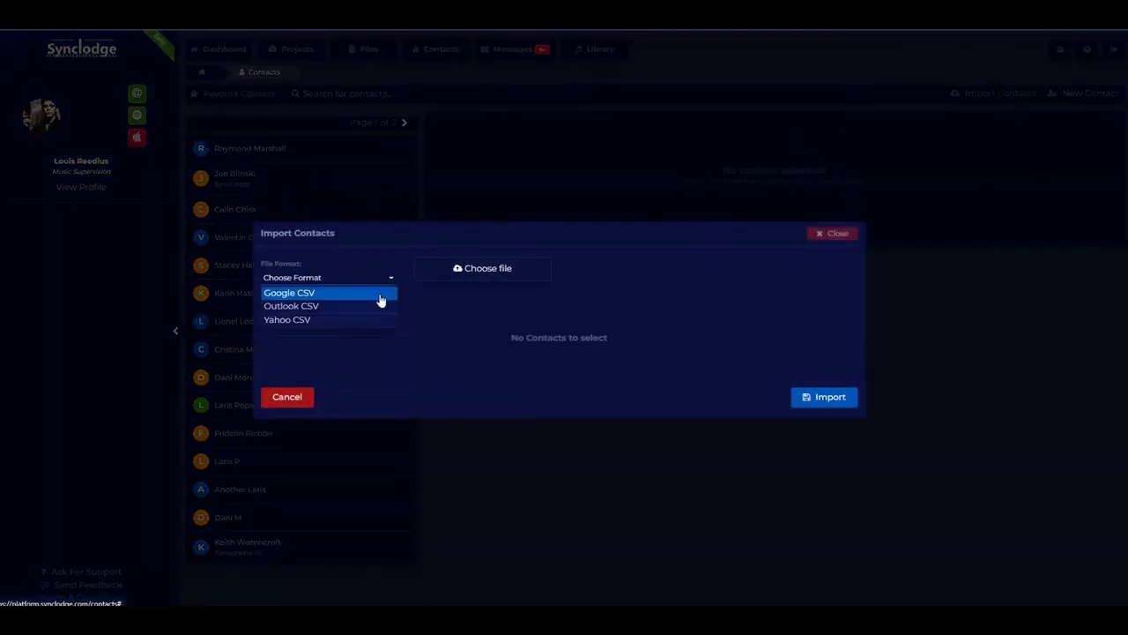
left_click(842, 236)
left_click(513, 51)
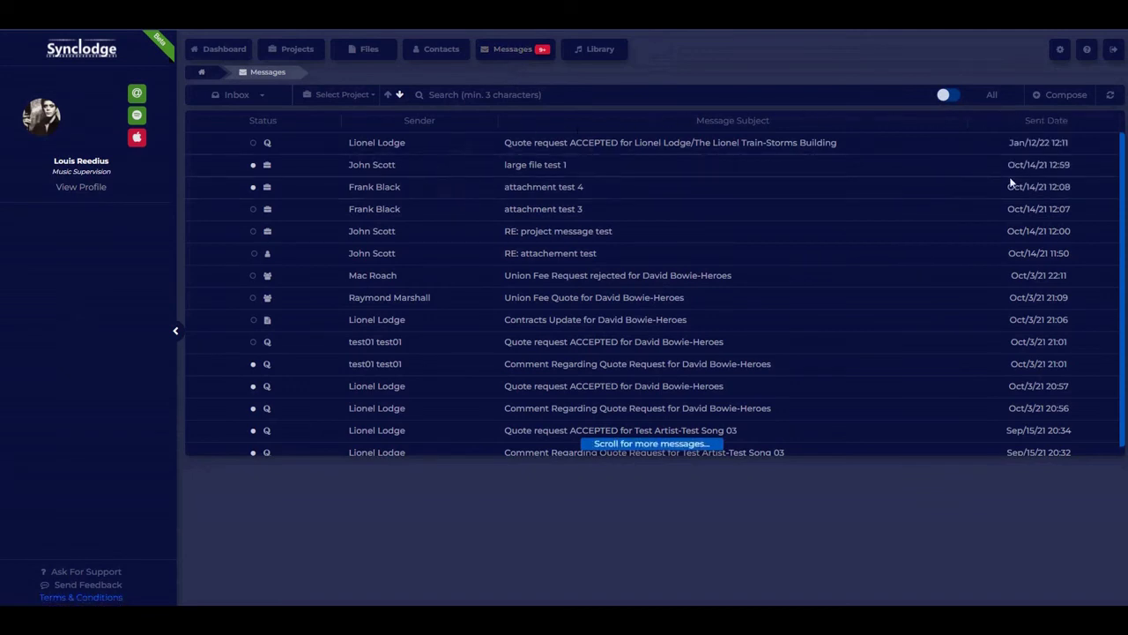
left_click(672, 146)
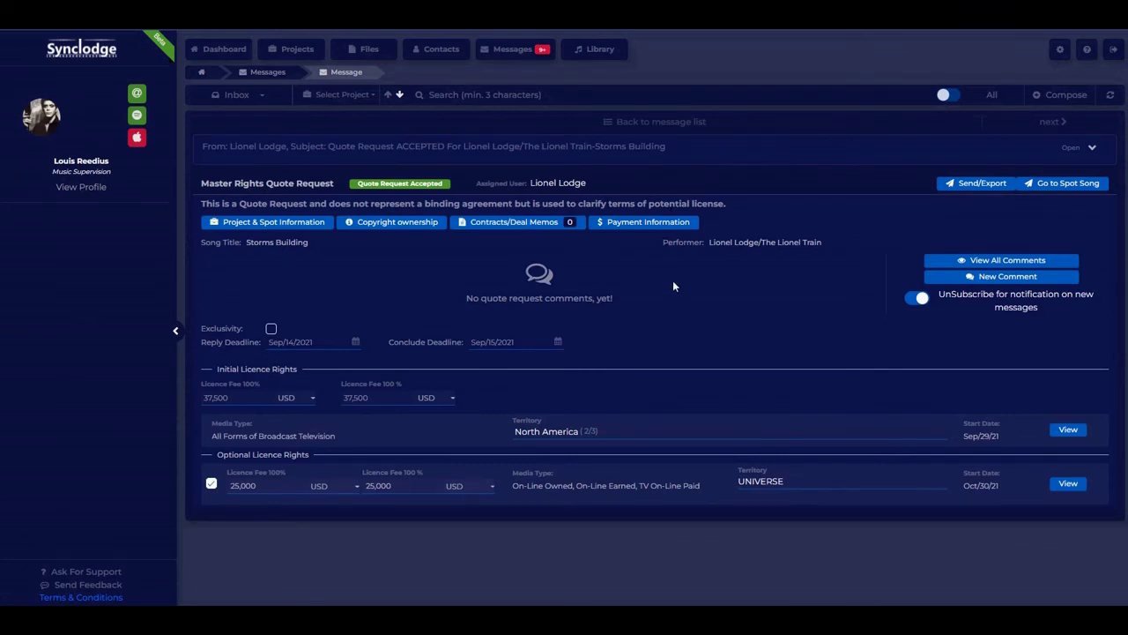
left_click(507, 51)
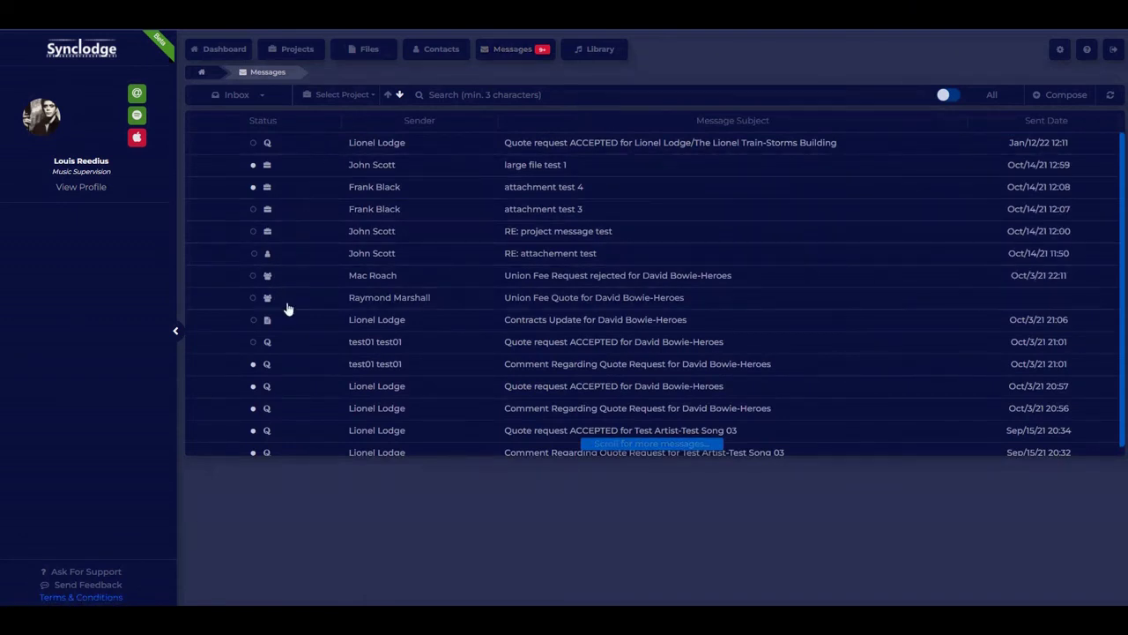
- Open the Heroes contracts update and review the contract's version history and current file
left_click(592, 323)
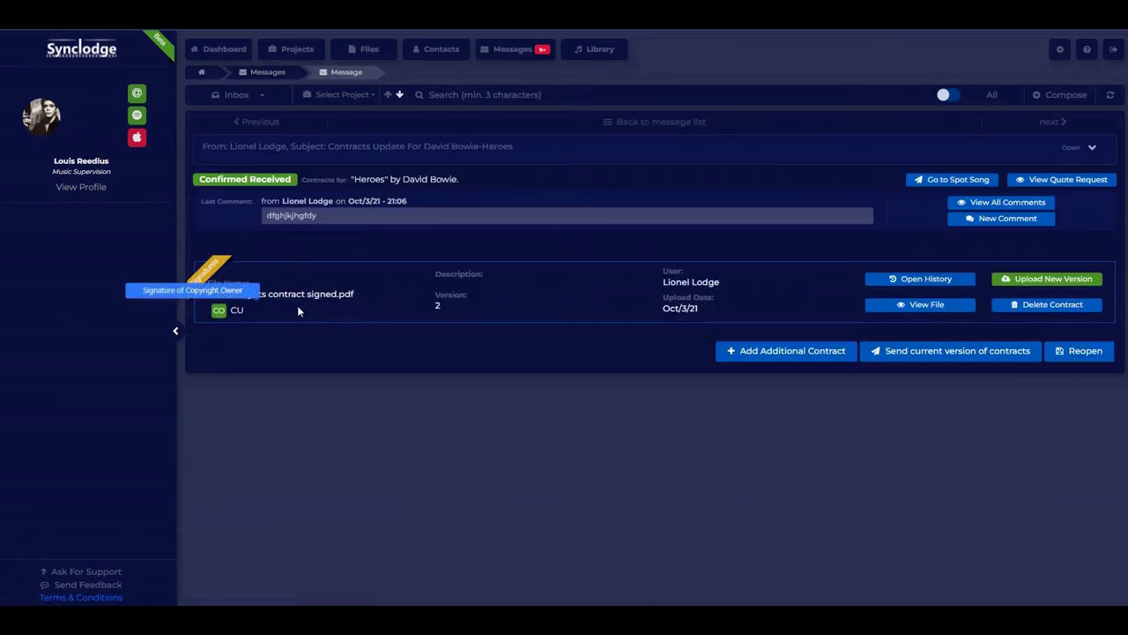
left_click(898, 283)
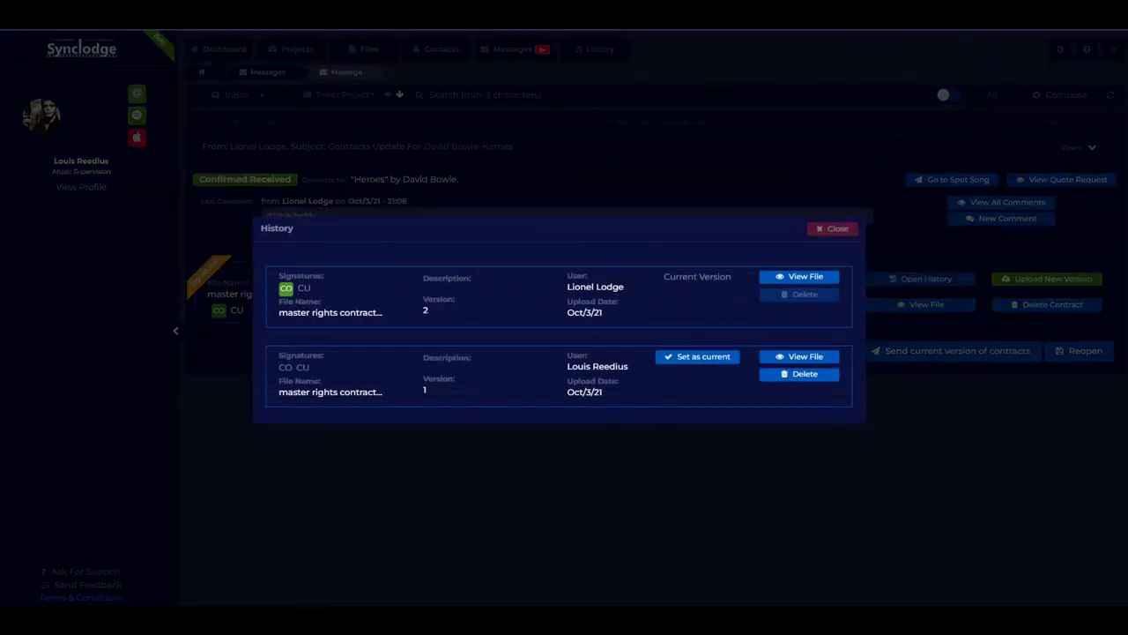
left_click(697, 356)
left_click(811, 279)
left_click(832, 229)
- Upload Publishing rights contract completed.pdf as a new version signed by license user and copyright holder
left_click(1049, 280)
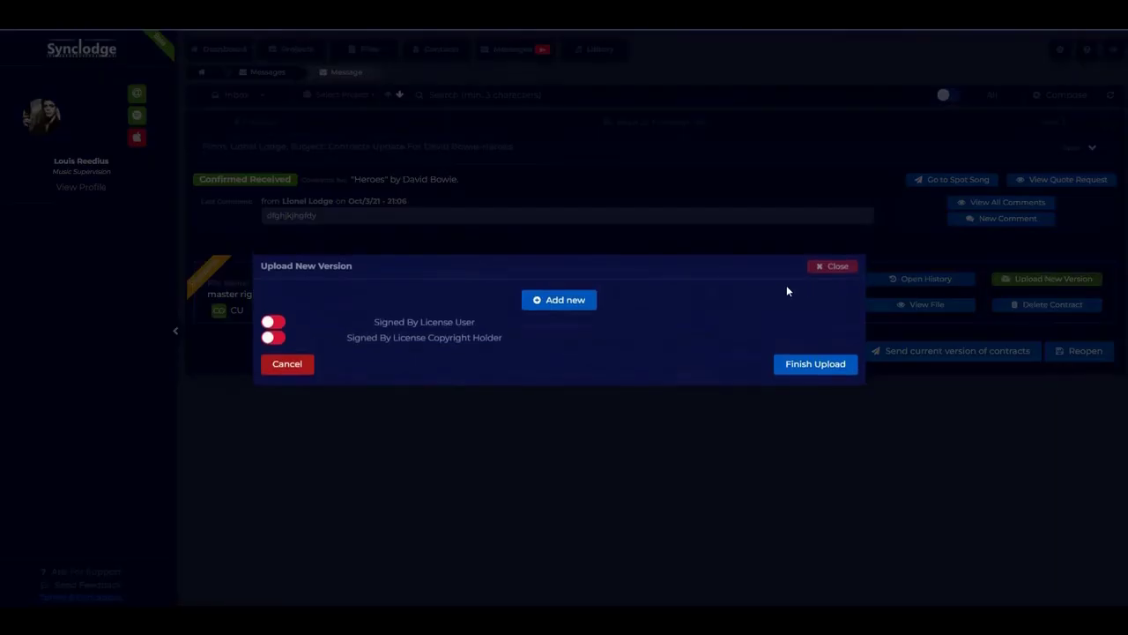
left_click(552, 305)
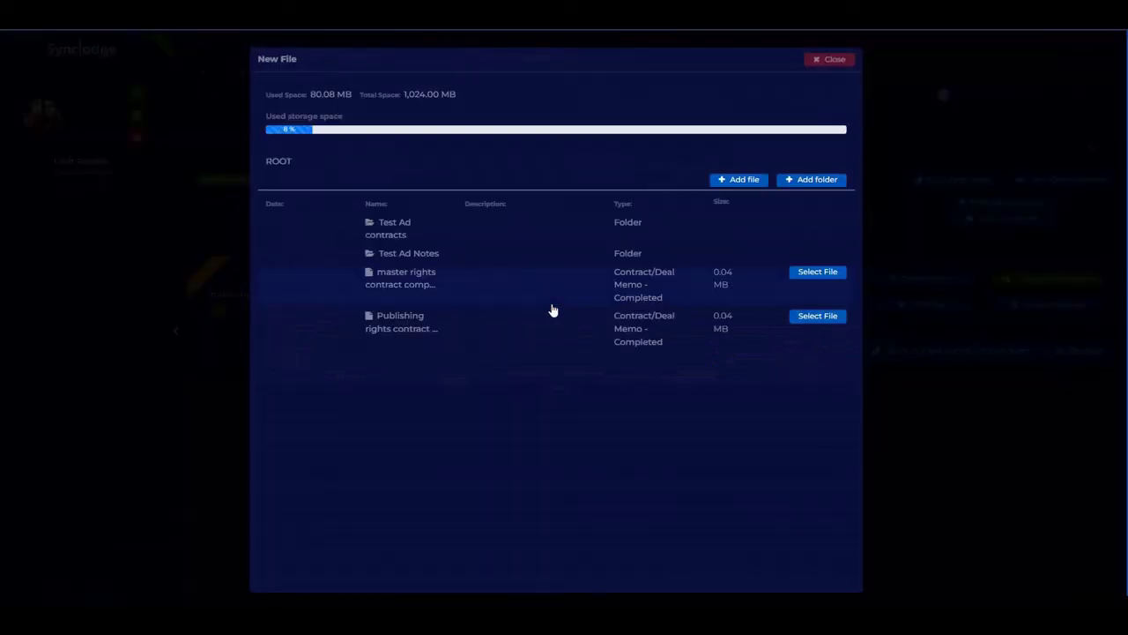
left_click(811, 317)
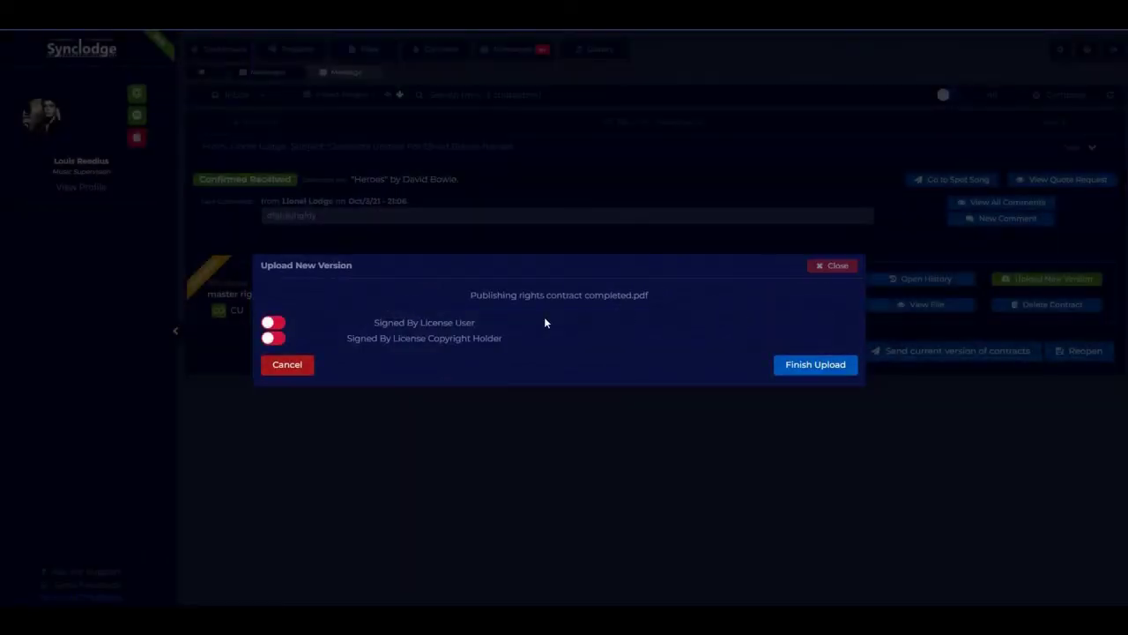
left_click(273, 325)
left_click(275, 340)
left_click(809, 366)
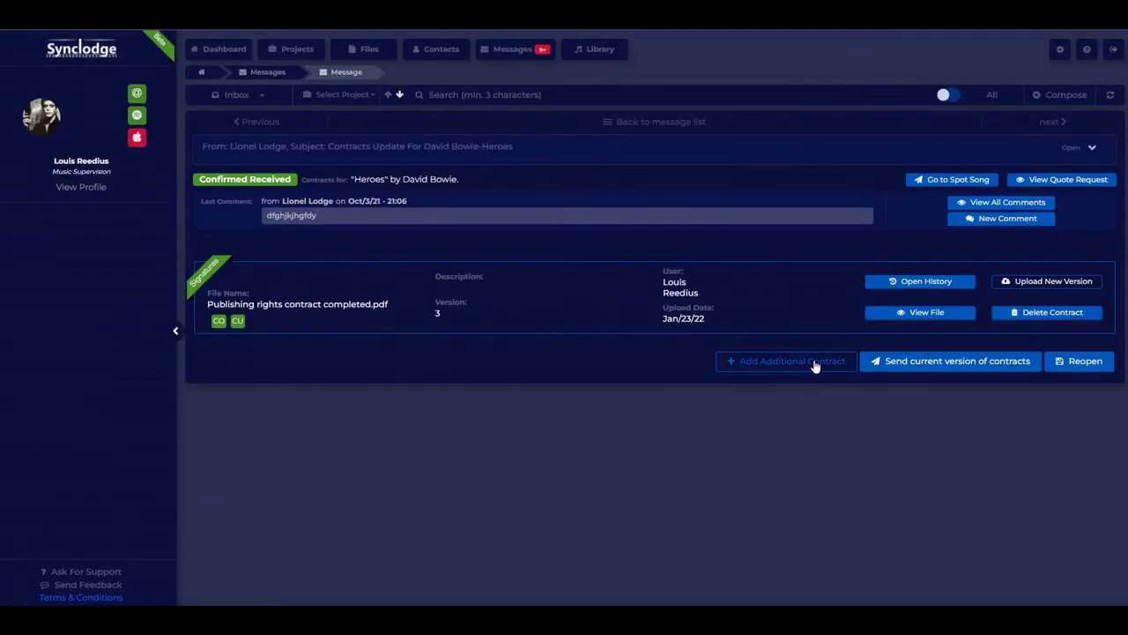
- Send the current contract version with the note 'Signed! Thanks!' and go to the spot song
left_click(932, 282)
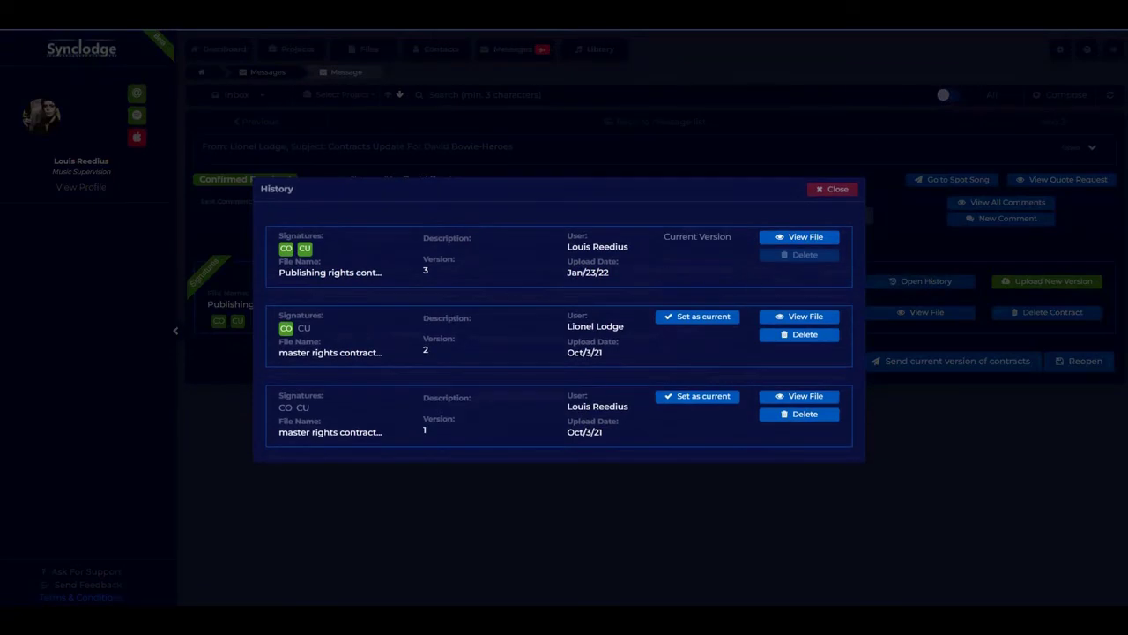
left_click(840, 194)
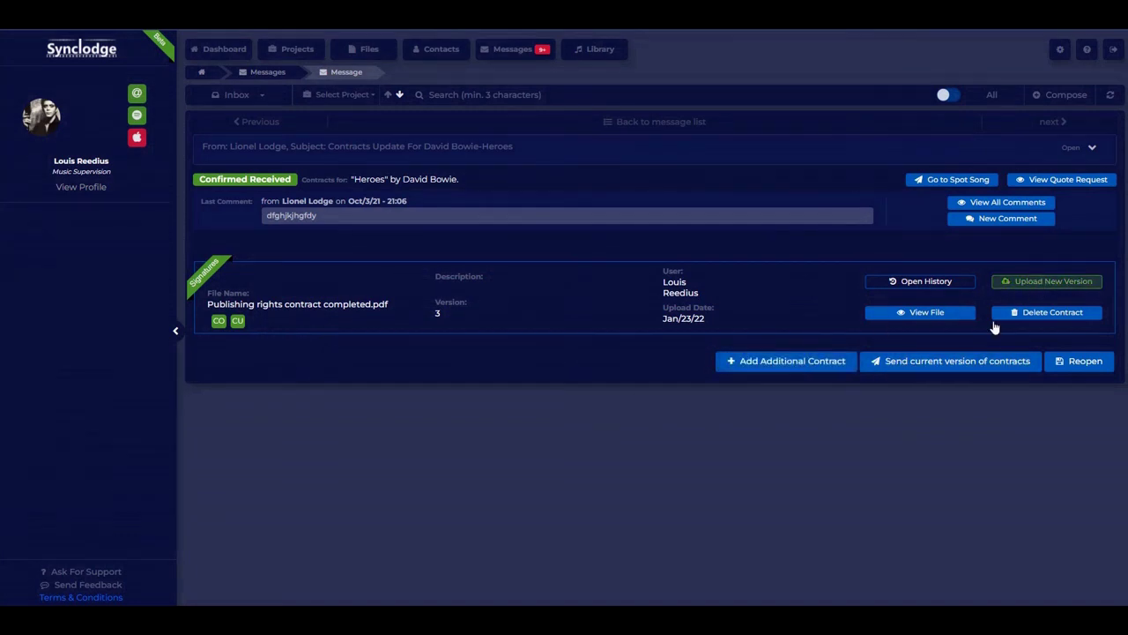
left_click(916, 368)
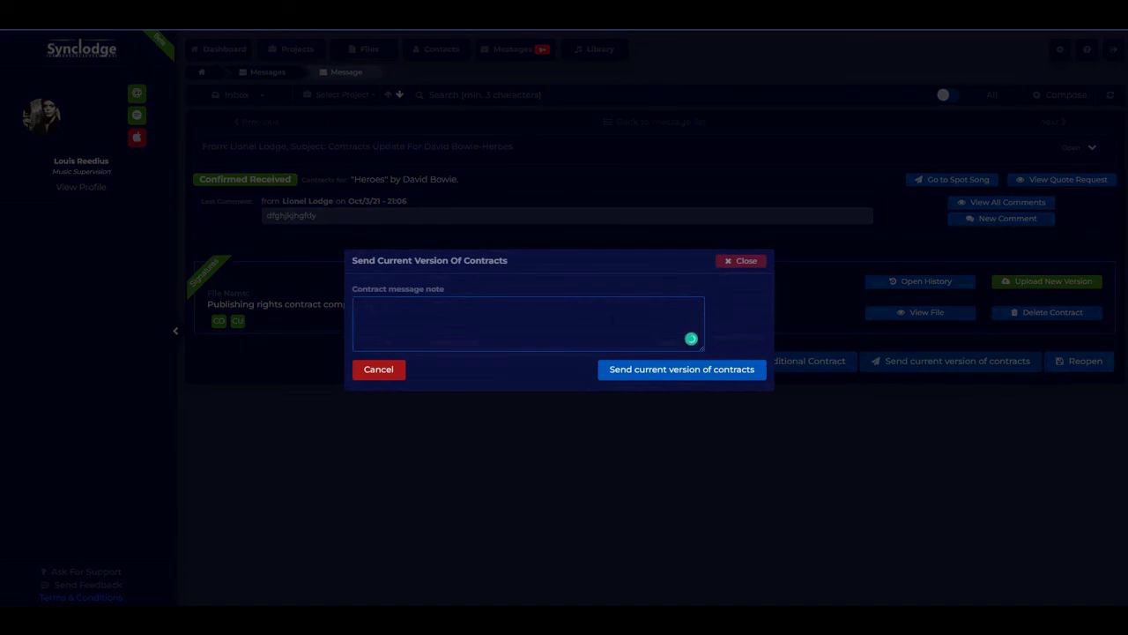
type("Signed! Thanks!!")
left_click(697, 371)
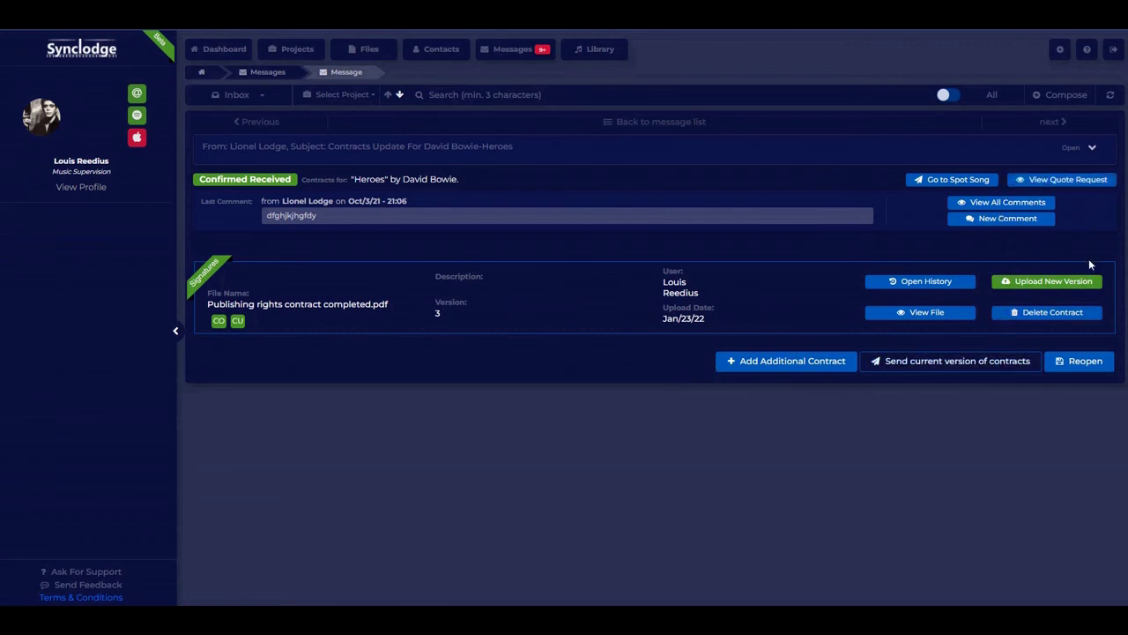
left_click(939, 181)
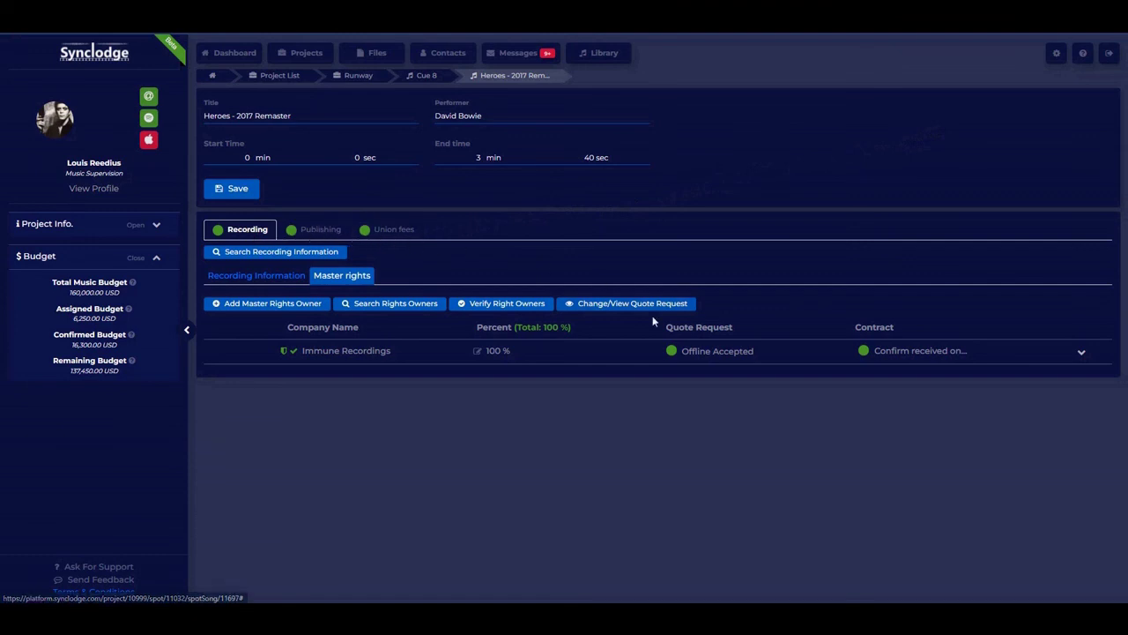
- Place Heroes - 2017 Remaster on Runway's Cue 8, then return to the Project List
left_click(695, 353)
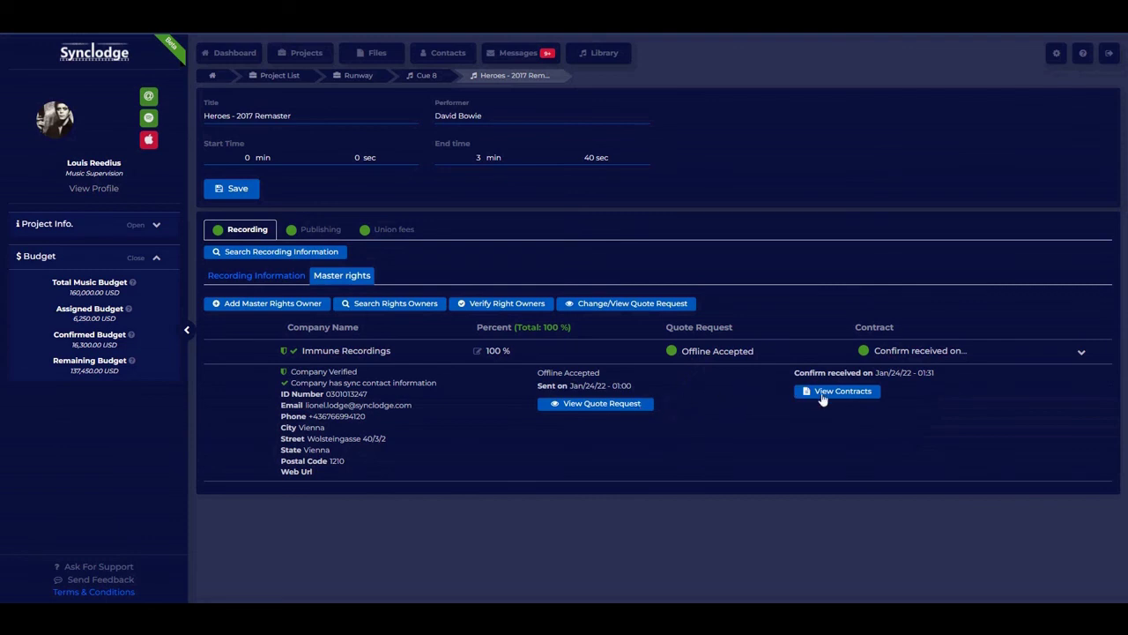
left_click(422, 76)
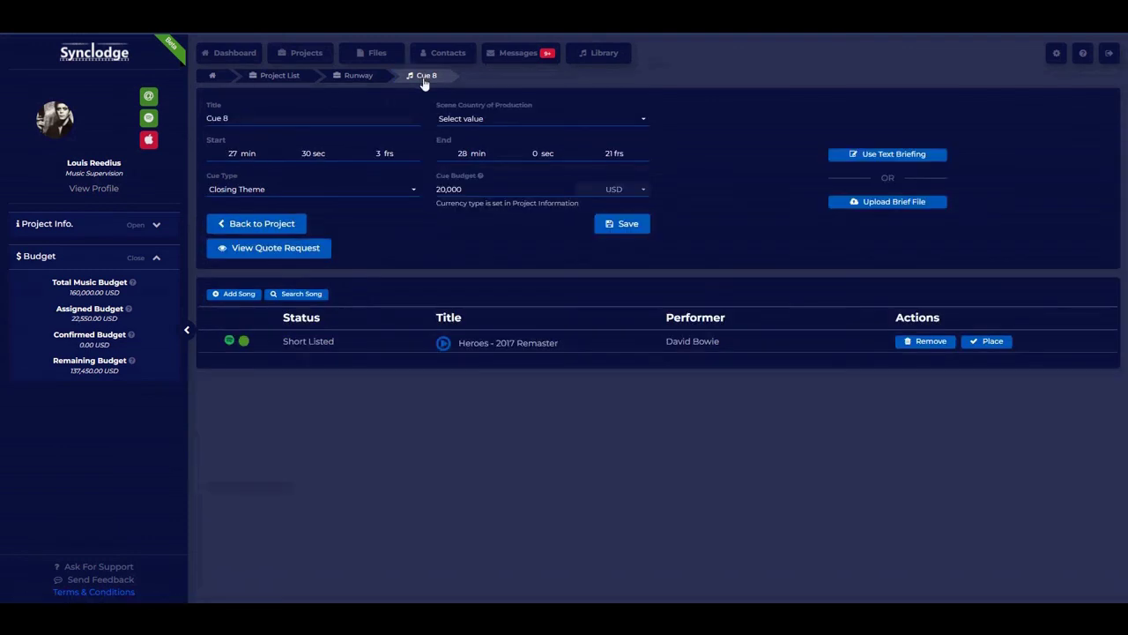
left_click(987, 342)
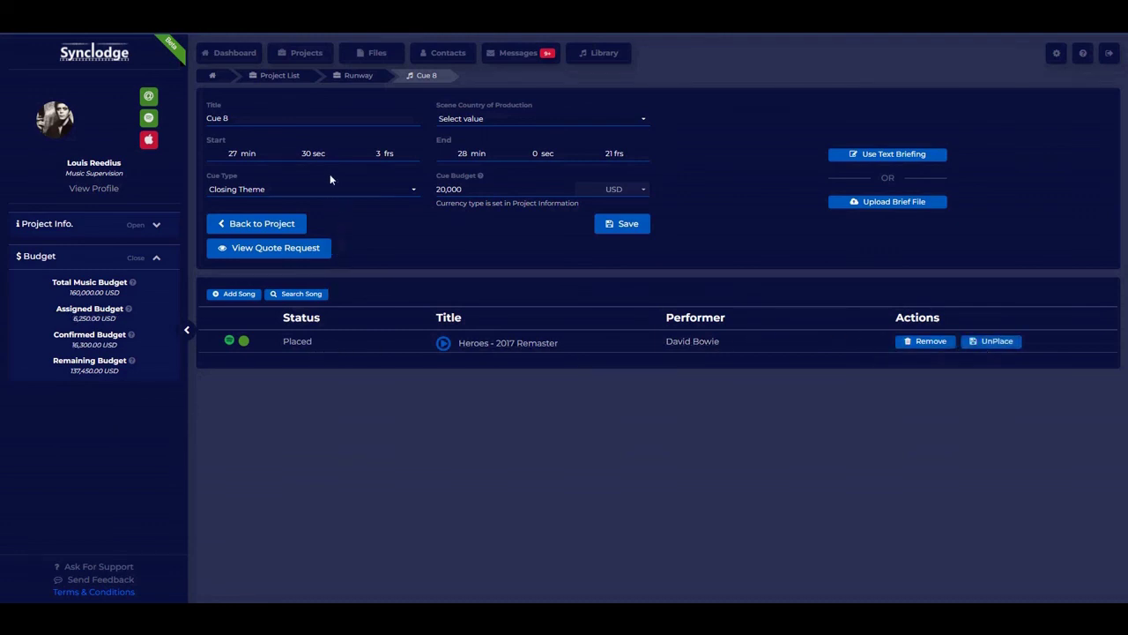
left_click(281, 75)
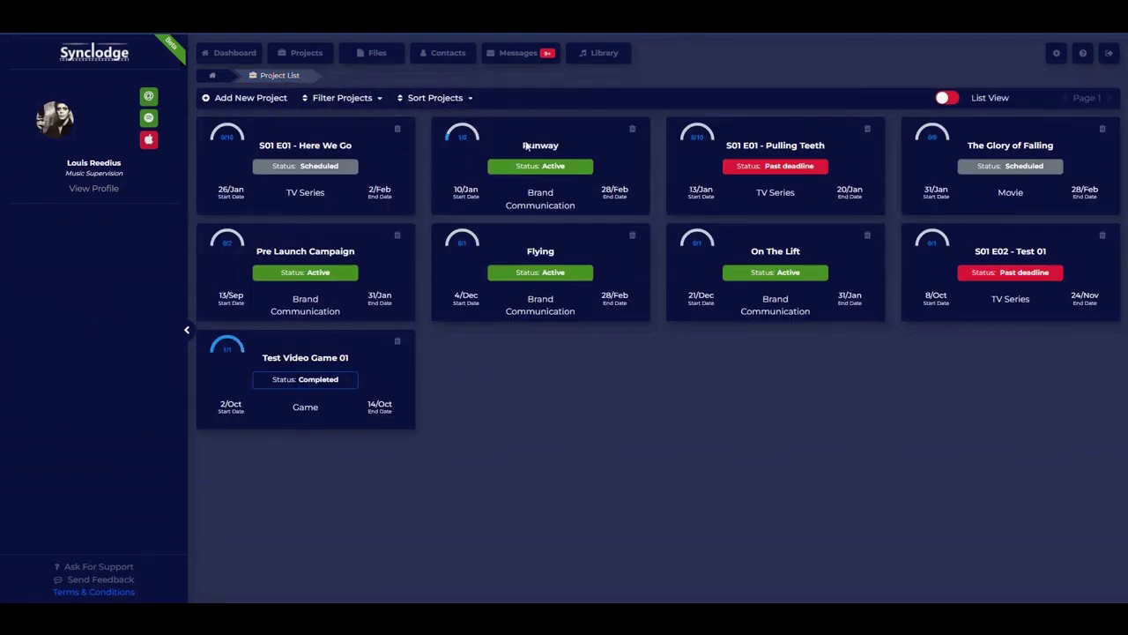
- Open the Runway project's Cue tab and check the Placed gauge showing Cue 8
left_click(533, 148)
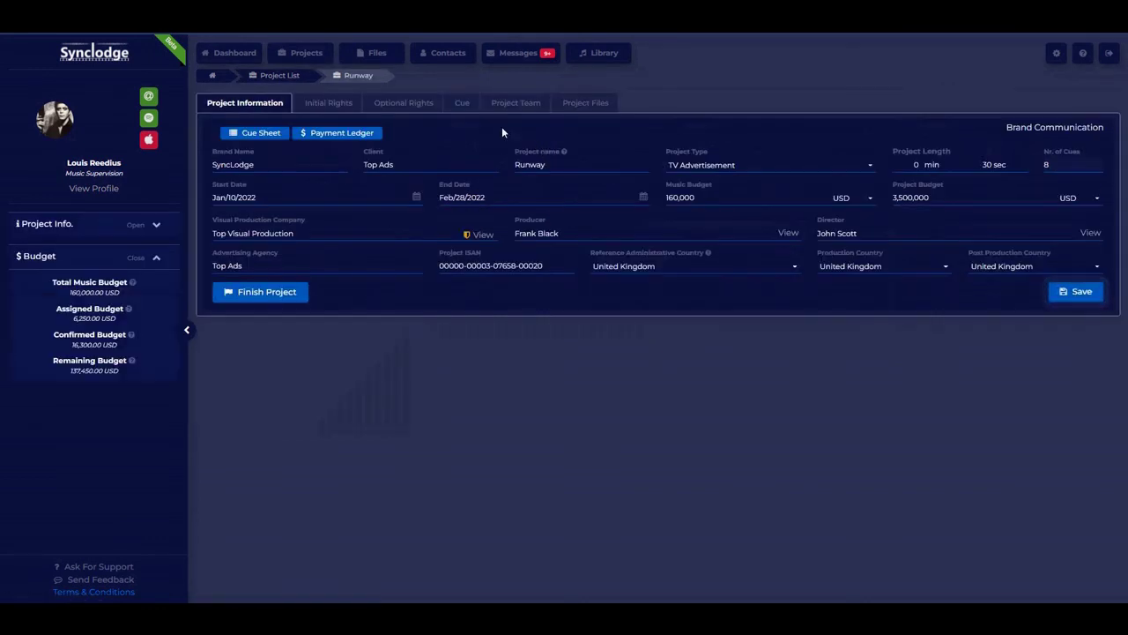
left_click(460, 103)
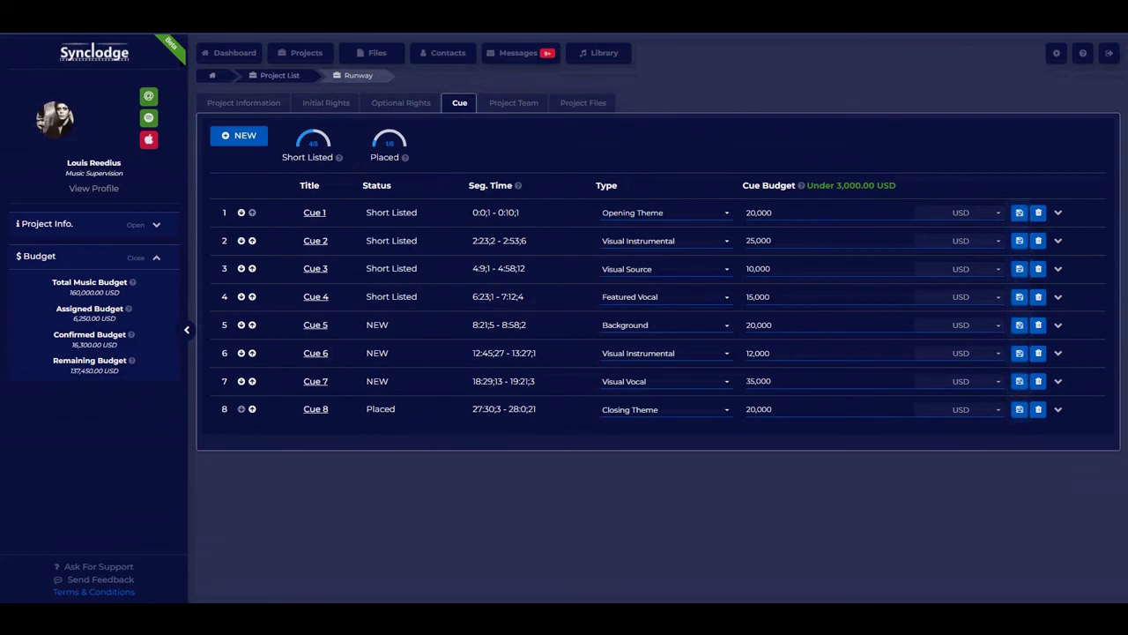
mouse_move(404, 159)
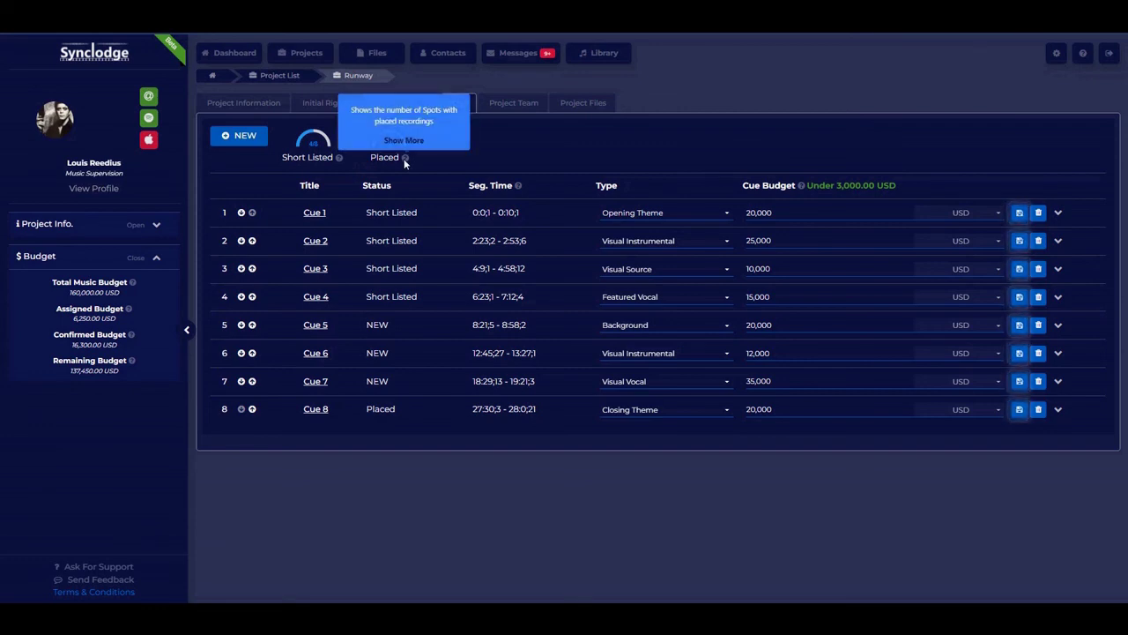